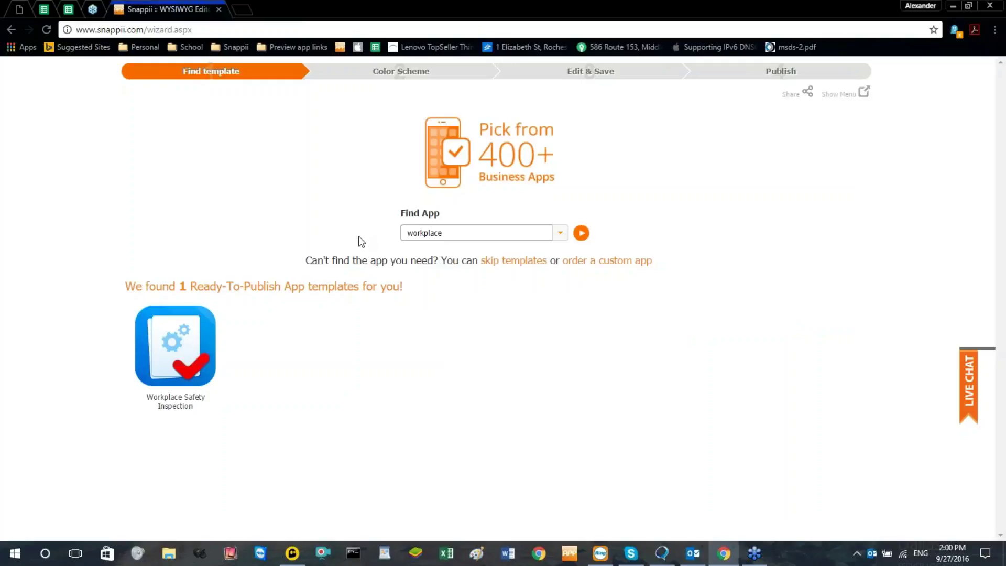
# Pick and preview the Workplace Safety Inspection template, then copy it into the account for editing
pyautogui.click(859, 94)
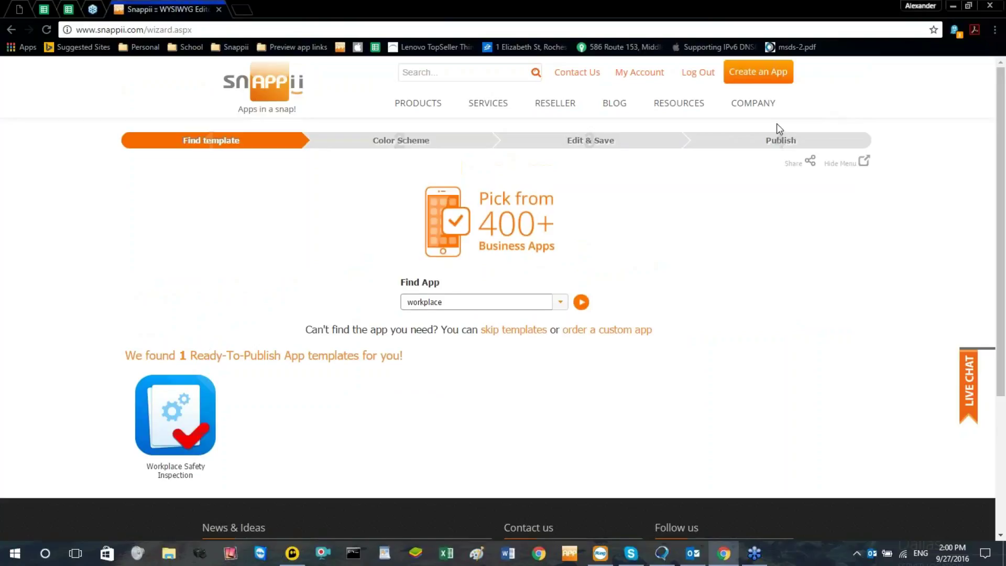
pyautogui.click(198, 467)
pyautogui.click(207, 416)
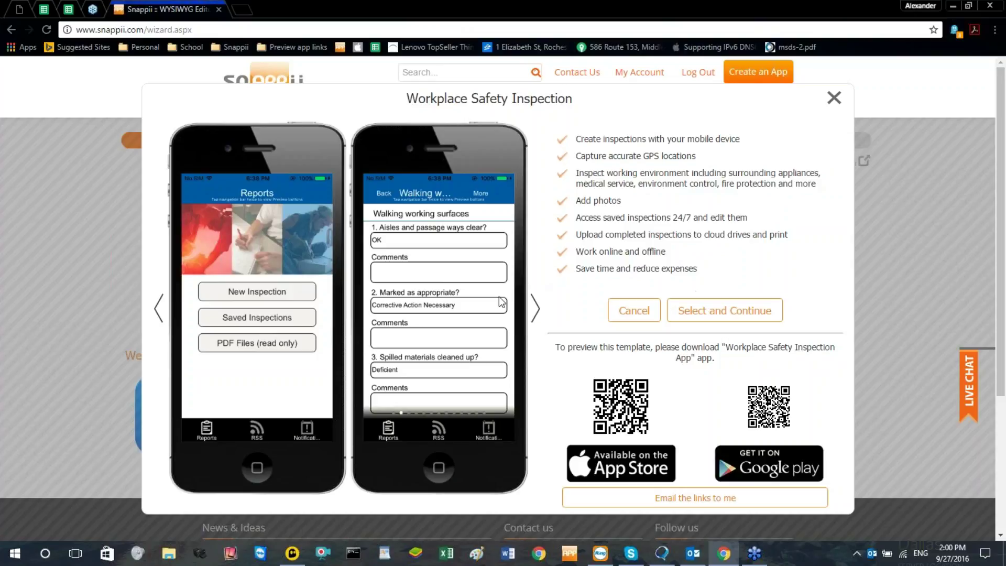
pyautogui.scroll(-4, 520, 394)
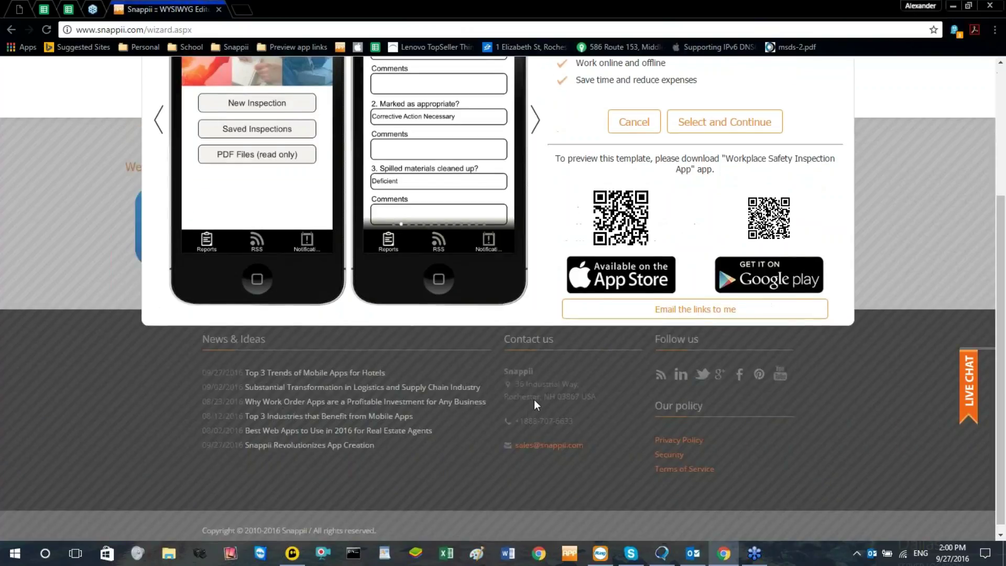
pyautogui.scroll(4, 533, 399)
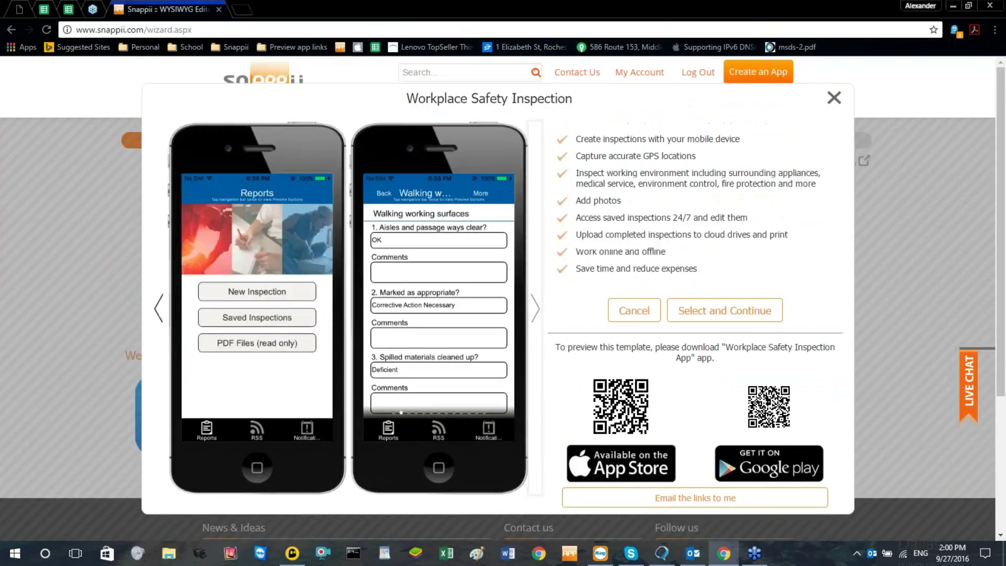
pyautogui.click(710, 312)
pyautogui.doubleClick(207, 324)
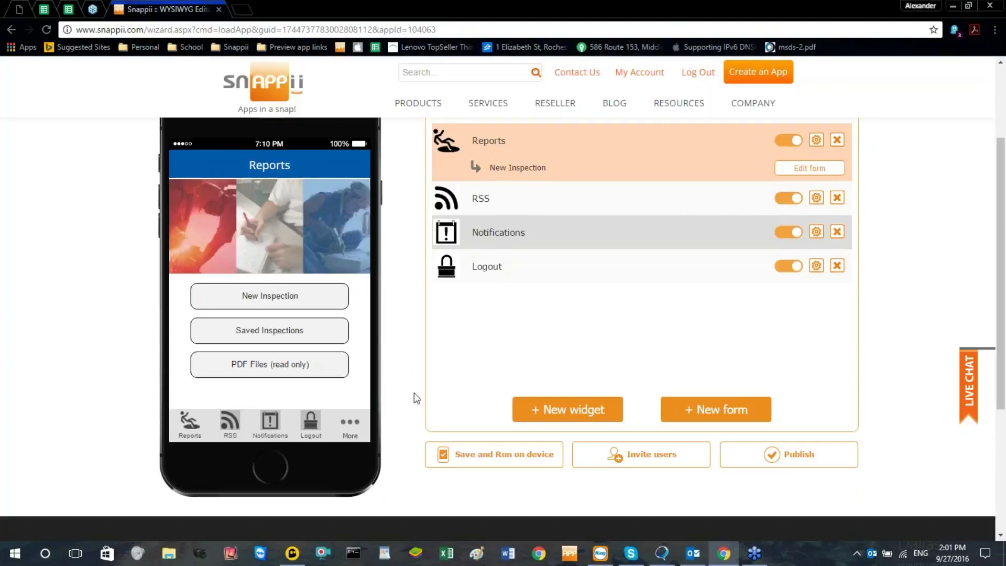
pyautogui.scroll(-1, 514, 242)
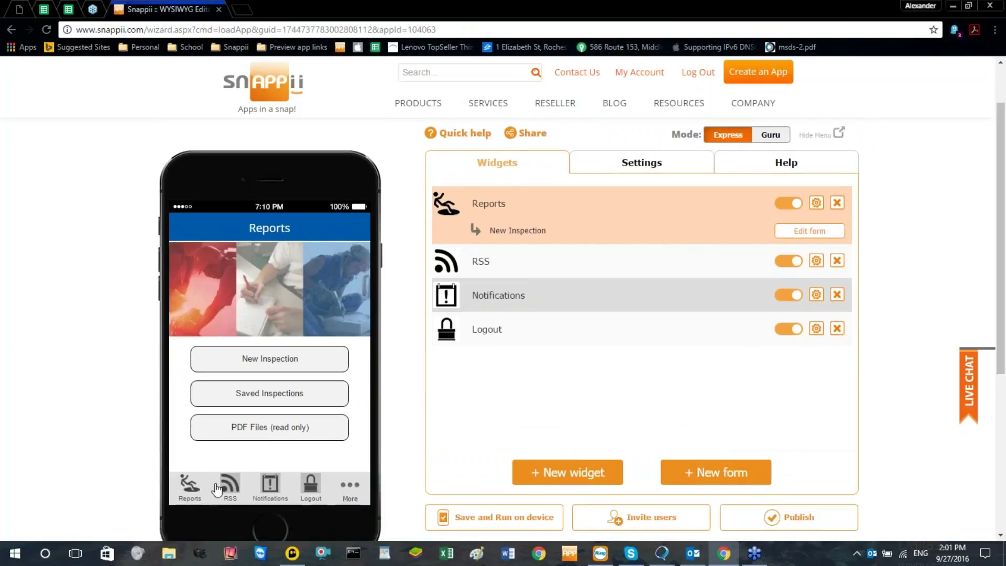
pyautogui.click(642, 164)
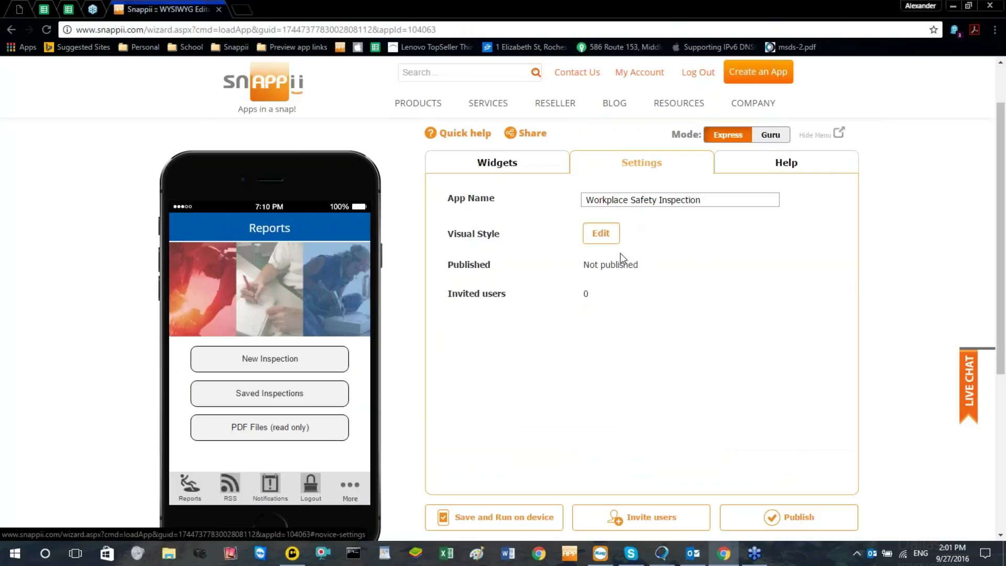
pyautogui.click(601, 234)
pyautogui.click(731, 163)
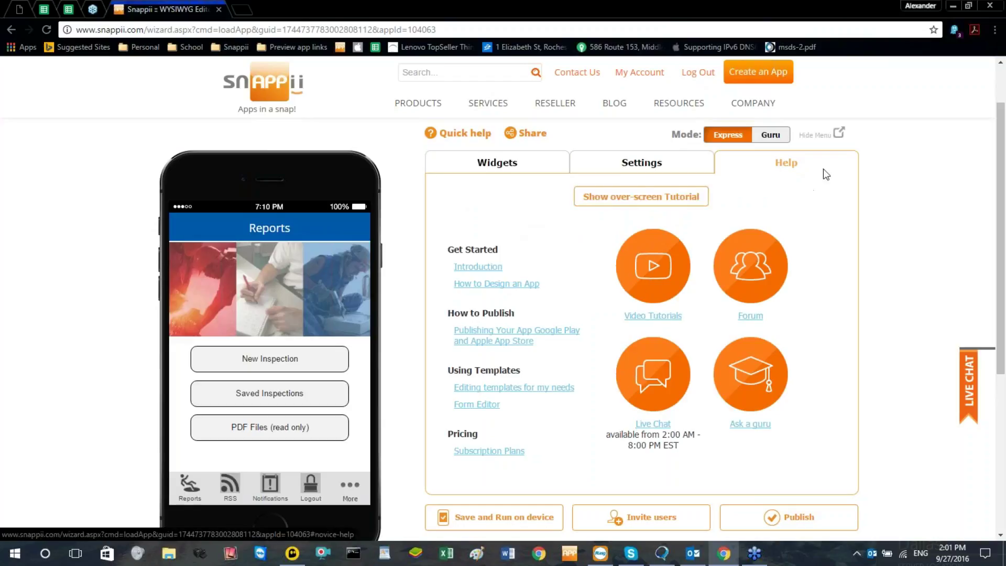
pyautogui.click(497, 162)
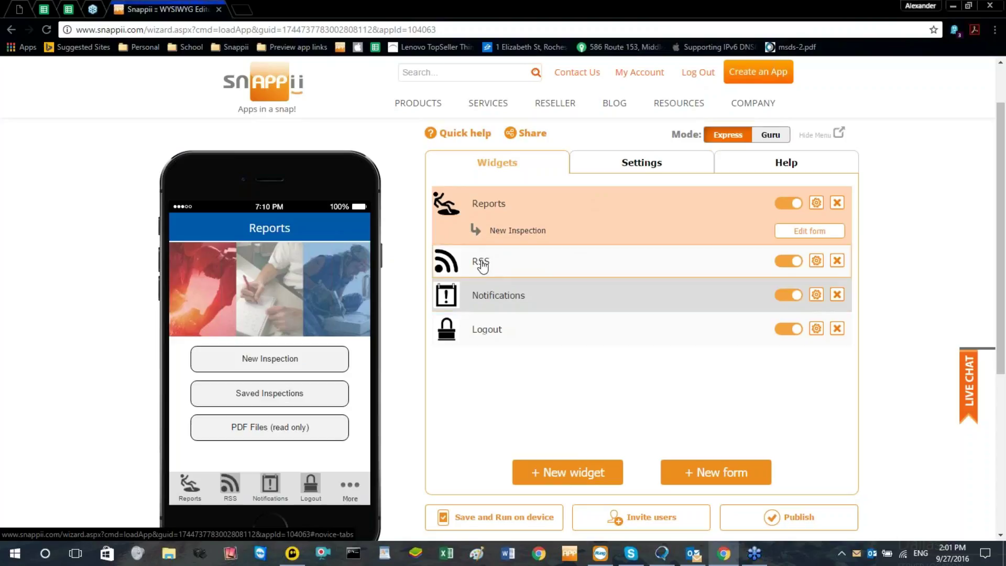
# Preview the RSS, Notifications, Logout and Reports screens, then open the New Inspection form for editing
pyautogui.click(451, 261)
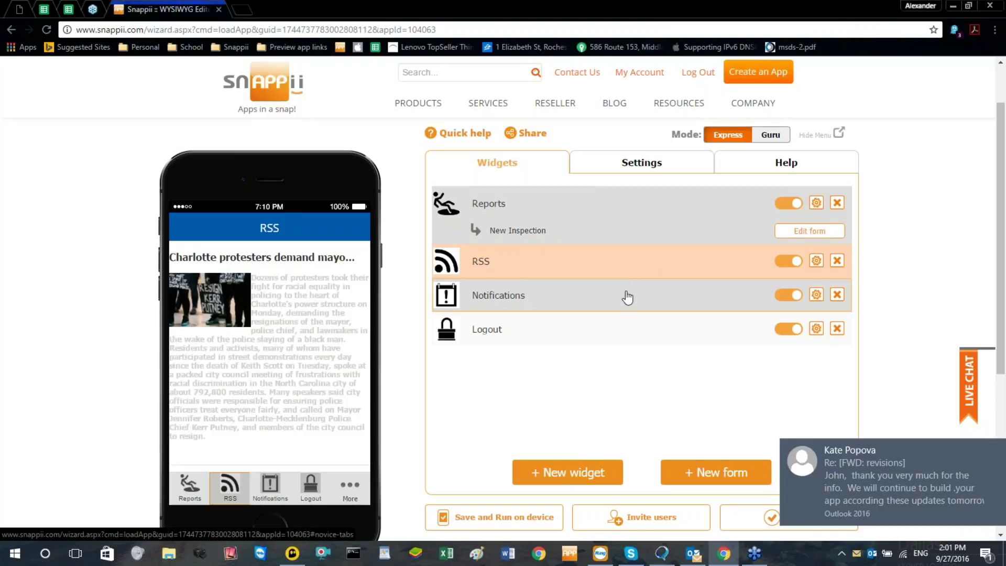
pyautogui.click(543, 308)
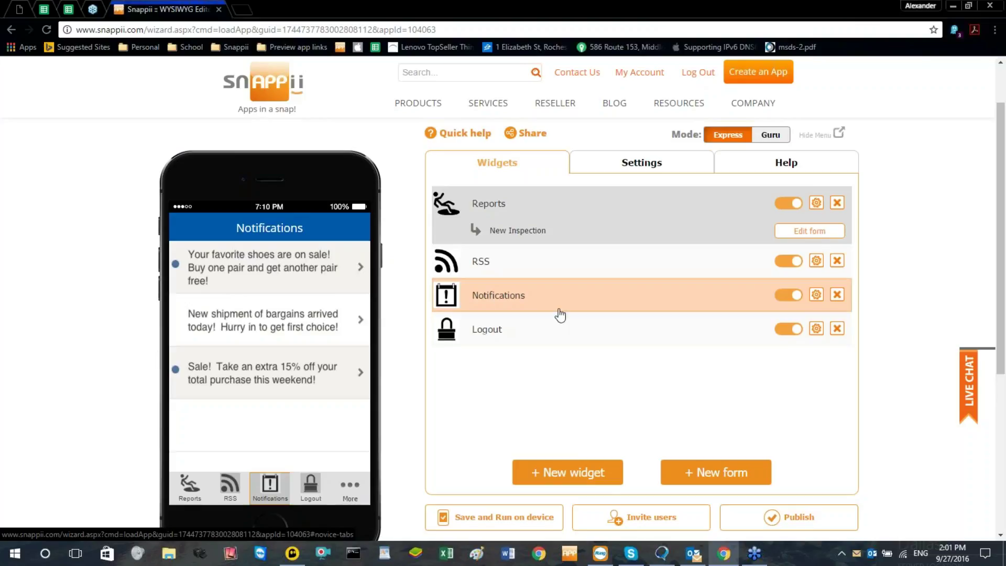
pyautogui.click(492, 329)
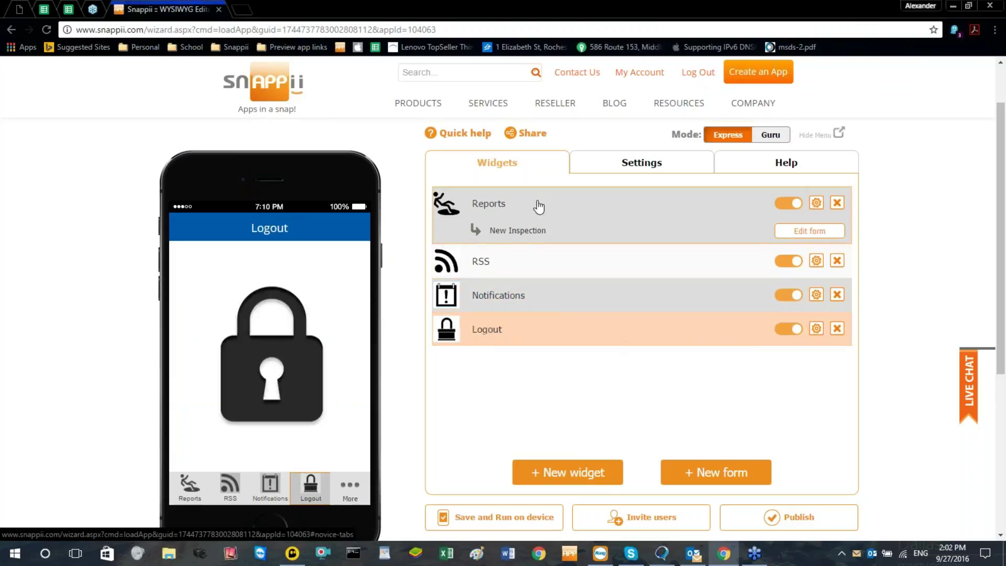
pyautogui.click(610, 220)
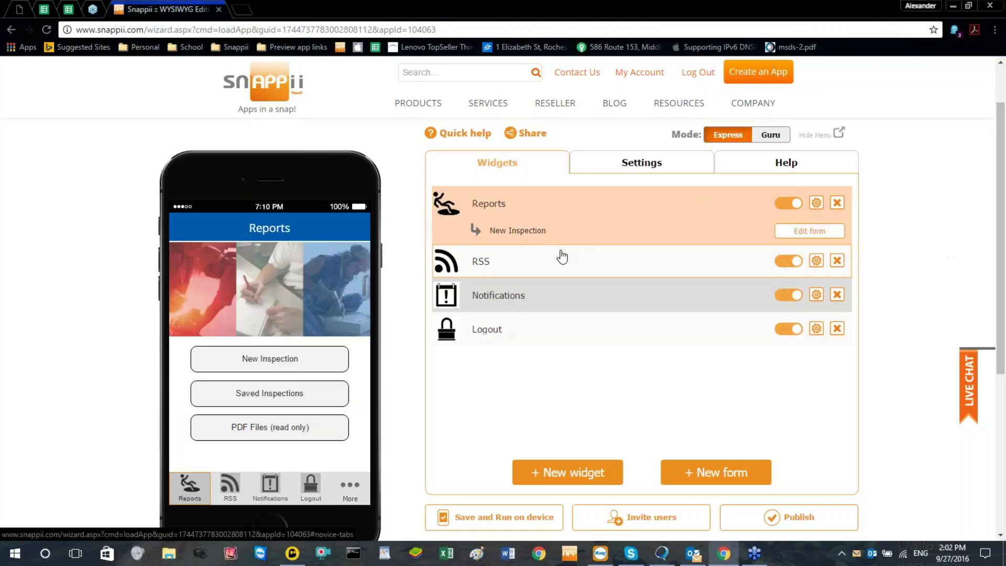
pyautogui.click(819, 236)
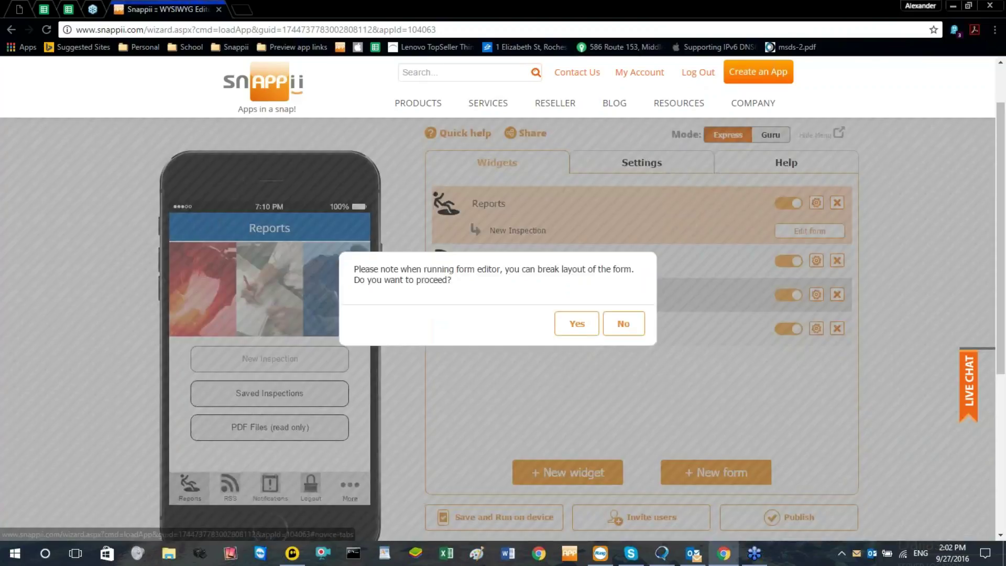
pyautogui.click(577, 325)
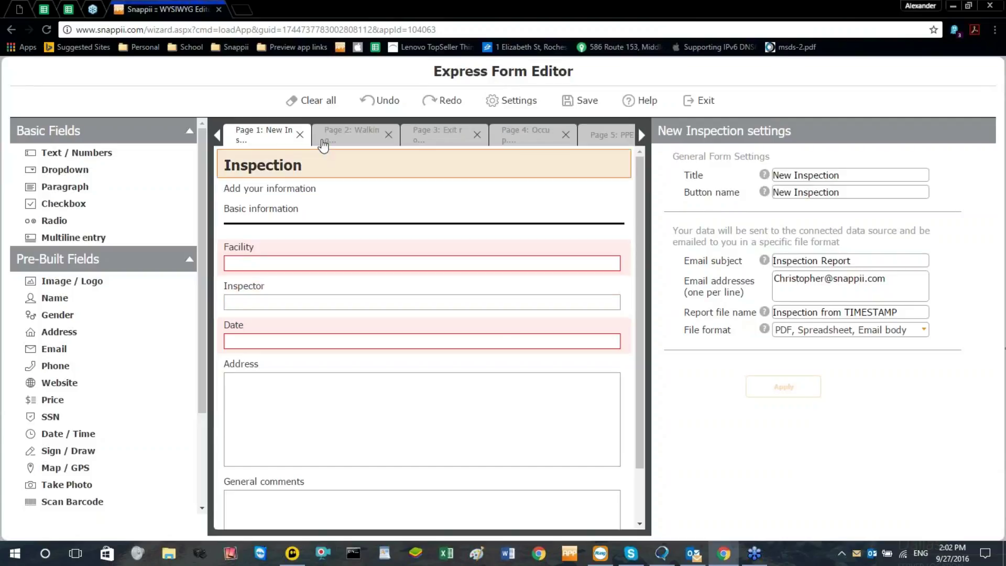
# Browse the form's page tabs, including Walking working surfaces, page 4 and PPE, then return to page 1
pyautogui.click(379, 139)
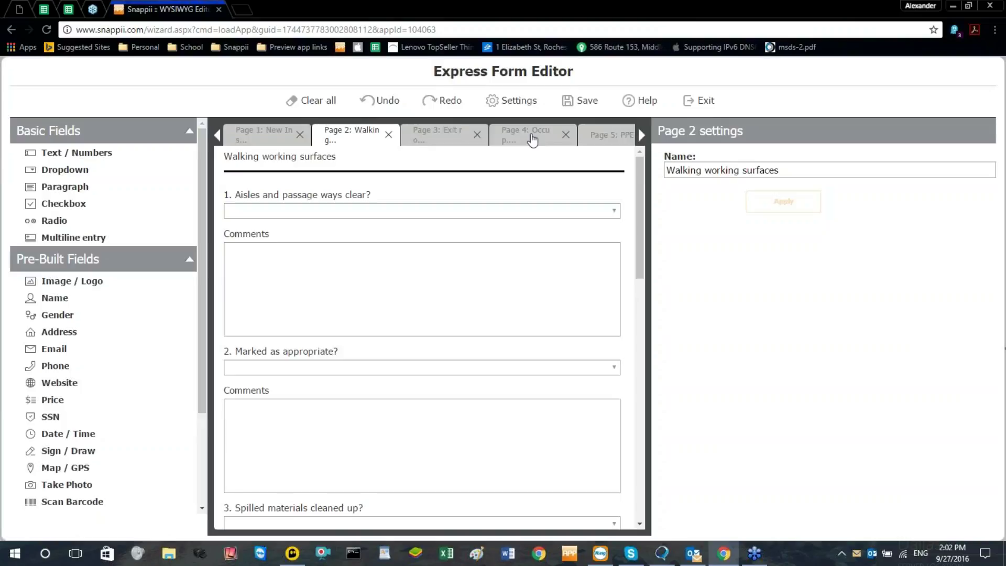
pyautogui.click(529, 135)
pyautogui.click(608, 135)
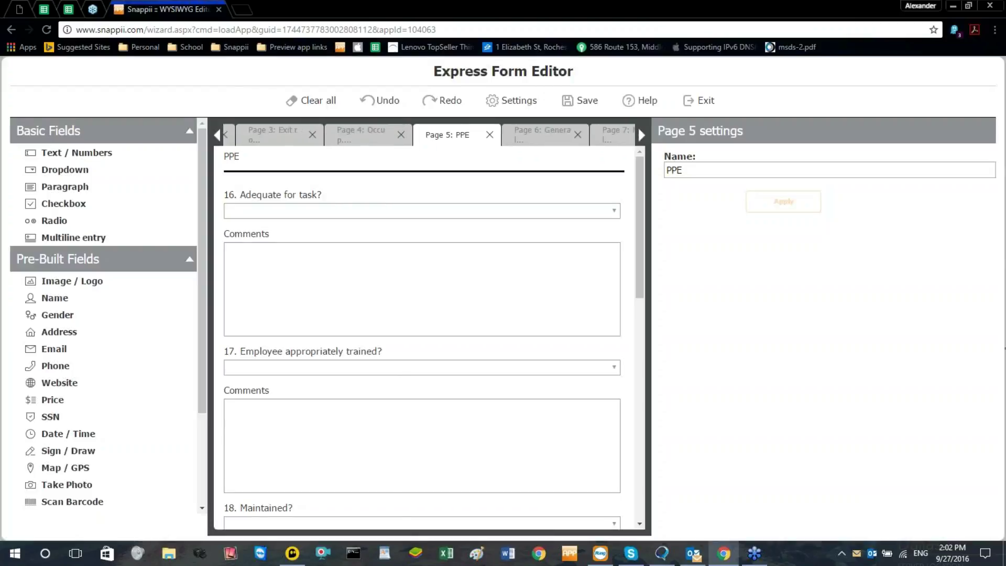
pyautogui.hscroll(5, 452, 134)
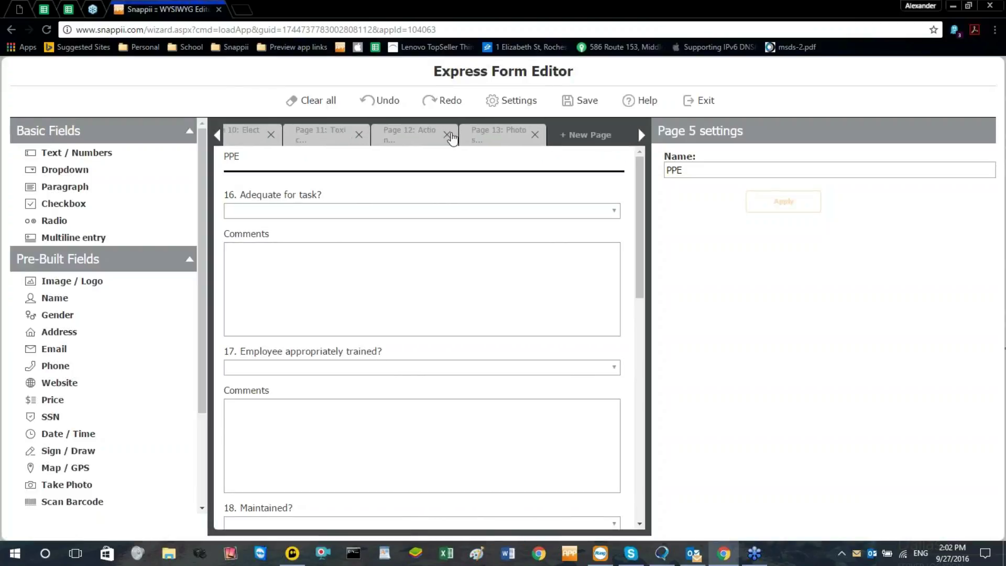
pyautogui.click(215, 135)
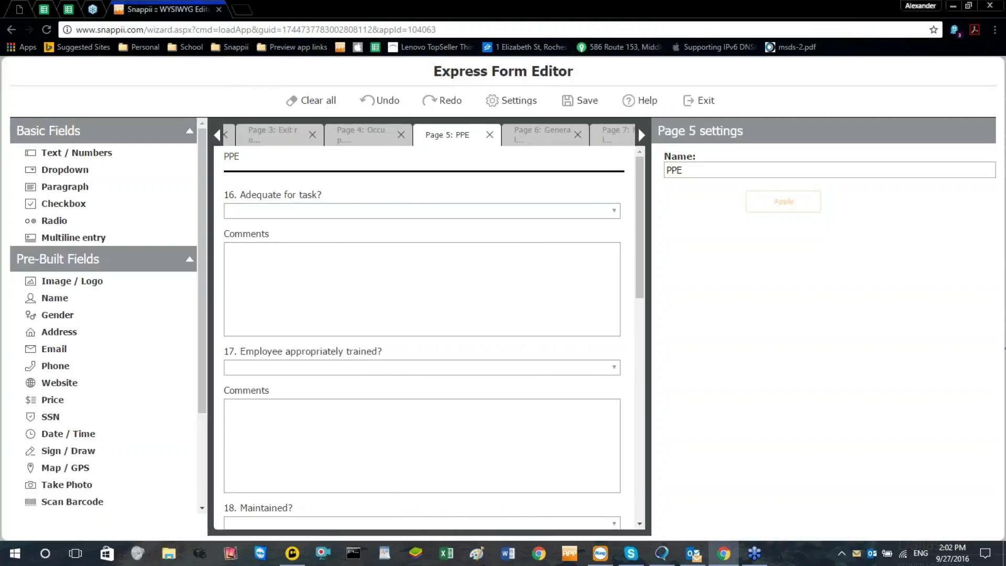
pyautogui.click(216, 135)
pyautogui.click(256, 137)
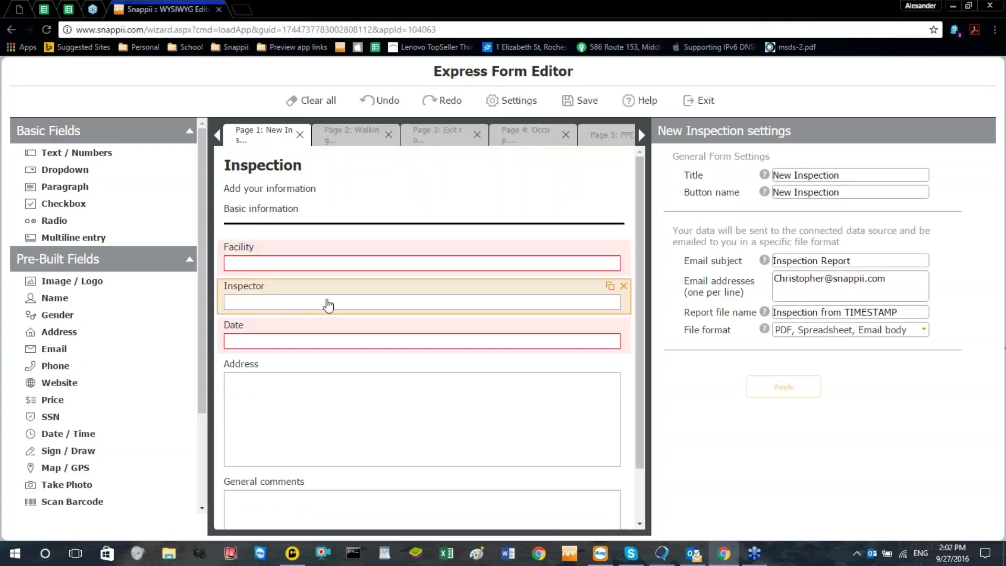
pyautogui.scroll(-2, 314, 349)
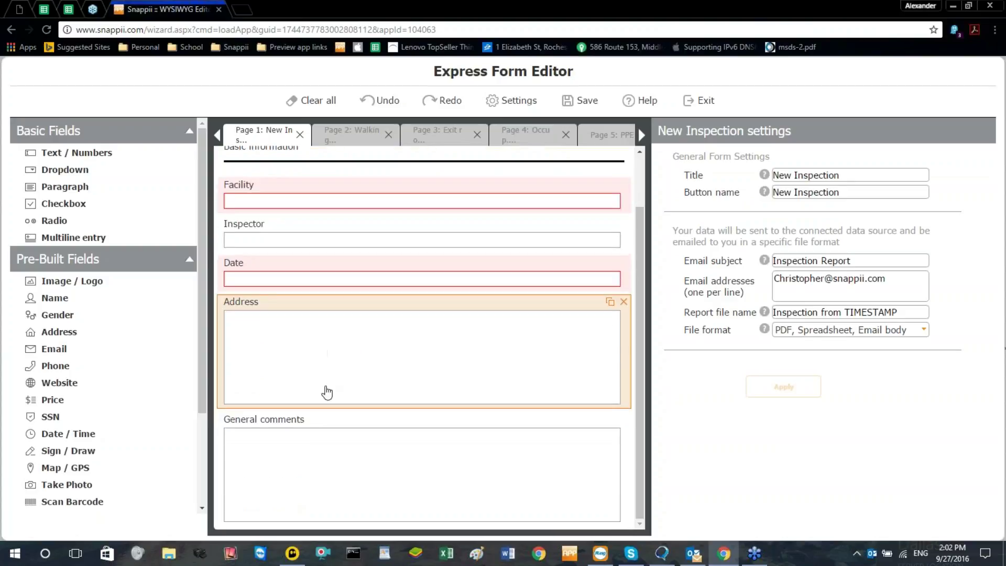
# Open Page 2, Walking working surfaces, and view question 3's dropdown answer choices
pyautogui.click(347, 135)
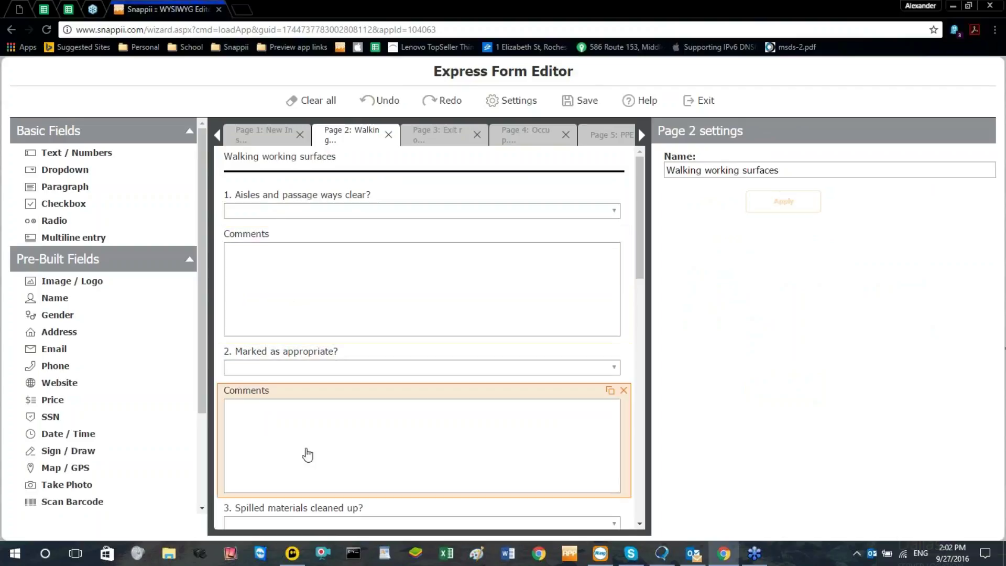
pyautogui.scroll(-6, 299, 466)
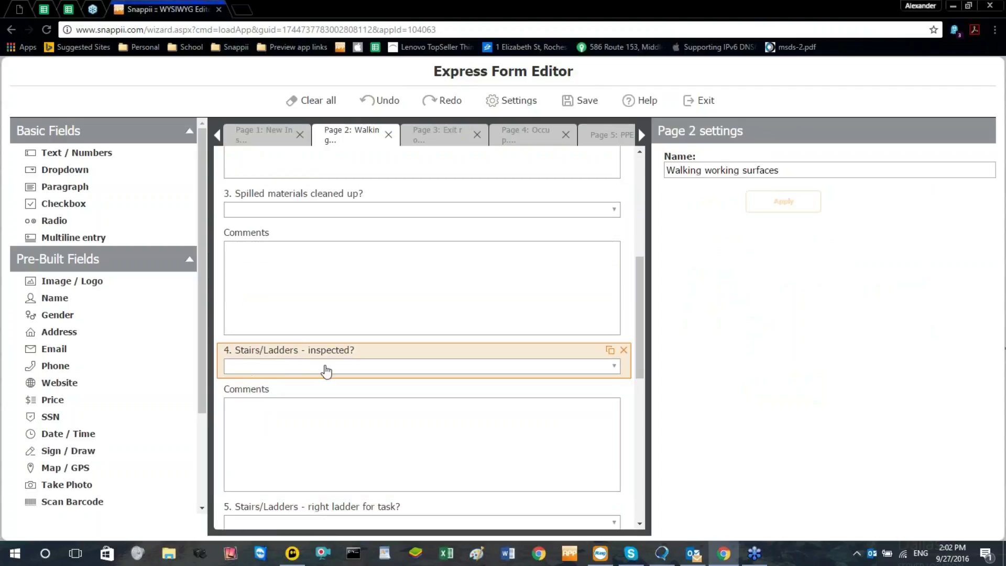
pyautogui.scroll(-8, 361, 435)
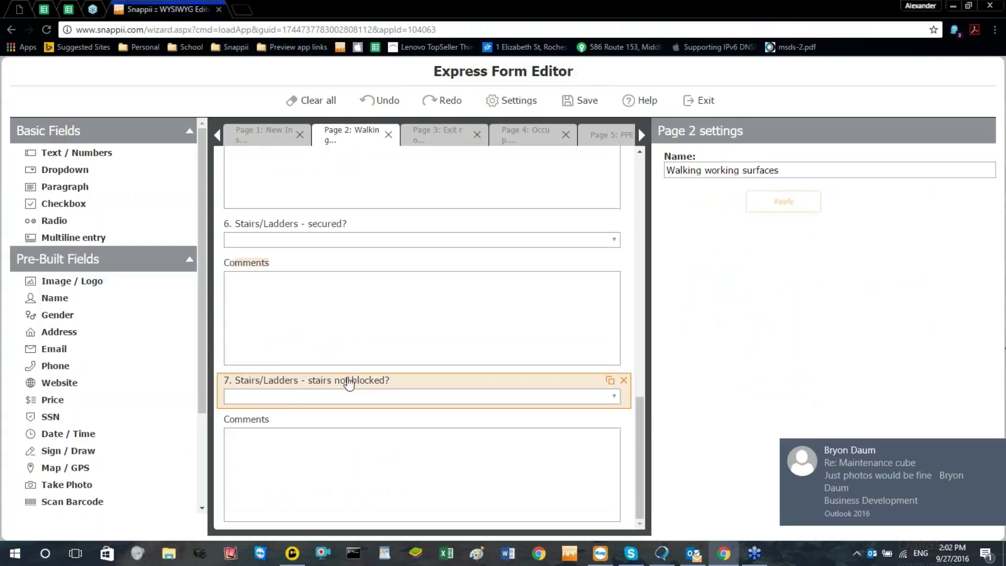
pyautogui.scroll(3, 325, 302)
pyautogui.scroll(6, 326, 302)
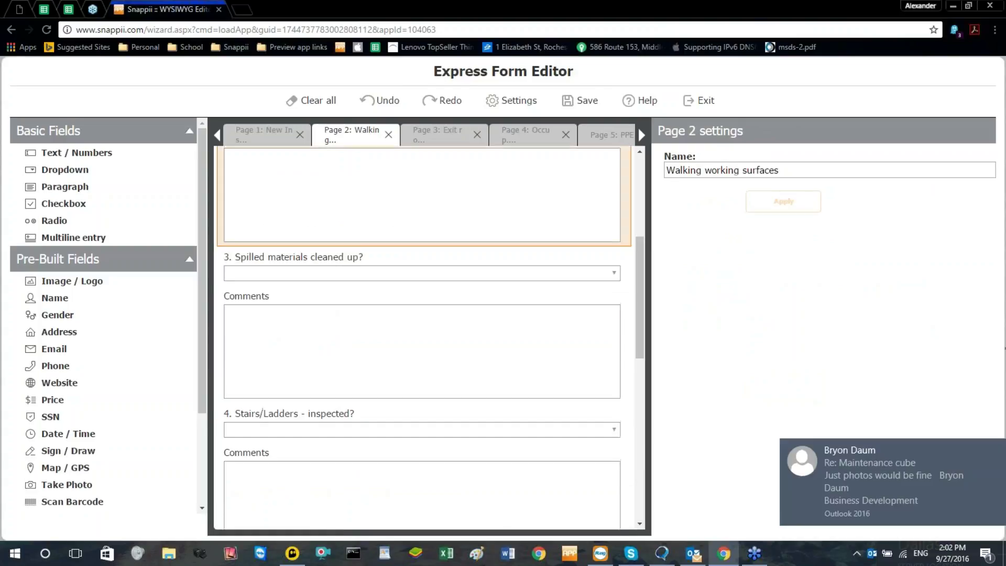
pyautogui.click(308, 275)
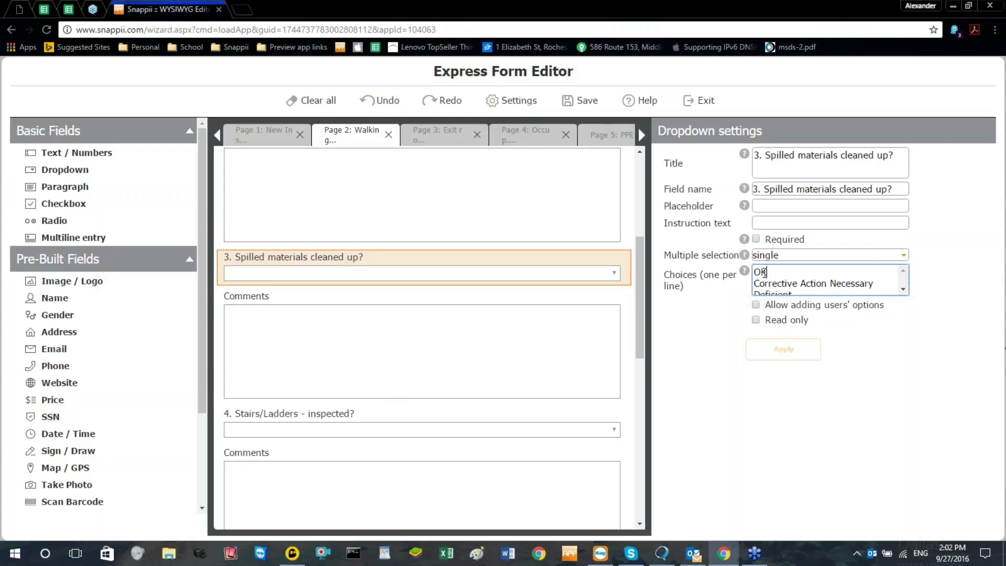
pyautogui.scroll(-1, 765, 286)
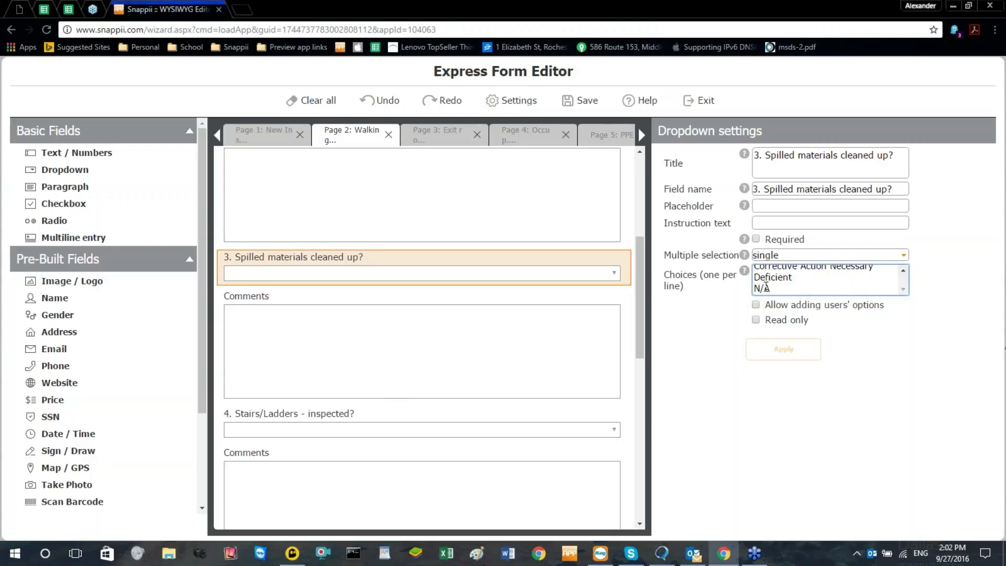
pyautogui.scroll(5, 504, 309)
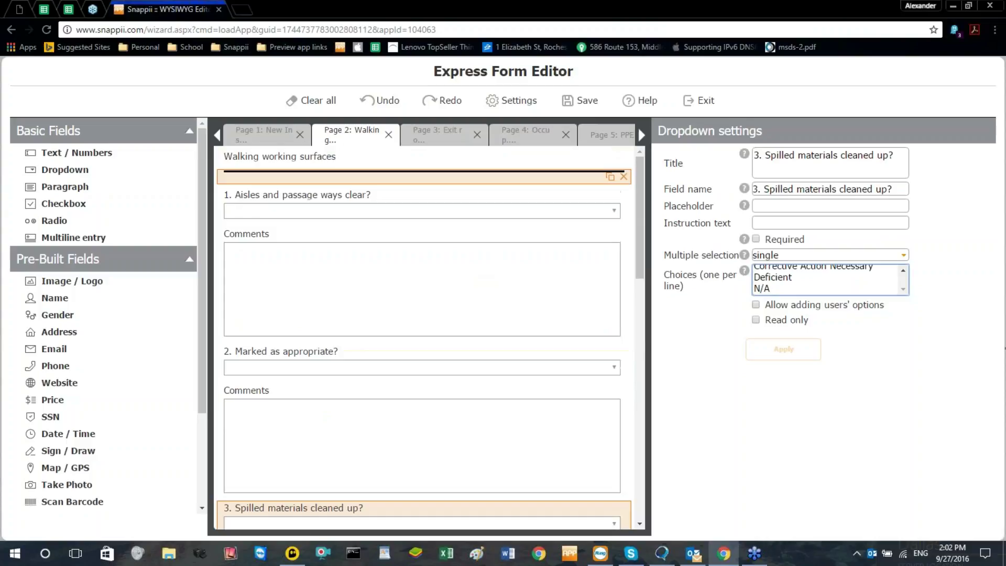
# Step through the form pages from Exit routes through PPE, LOTO, Medical, Fire protection to Electrical
pyautogui.click(421, 137)
pyautogui.scroll(-6, 345, 245)
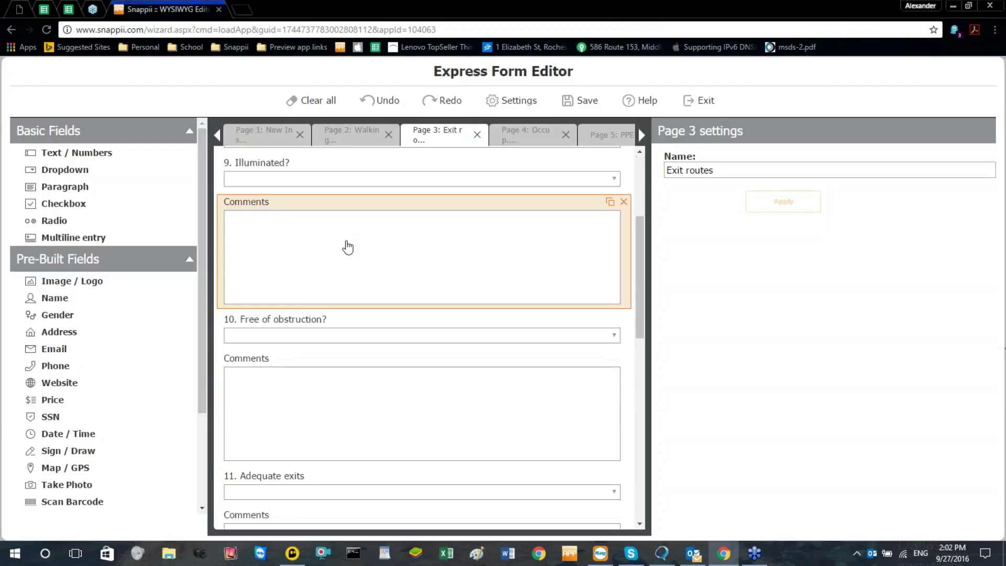
pyautogui.scroll(-5, 467, 209)
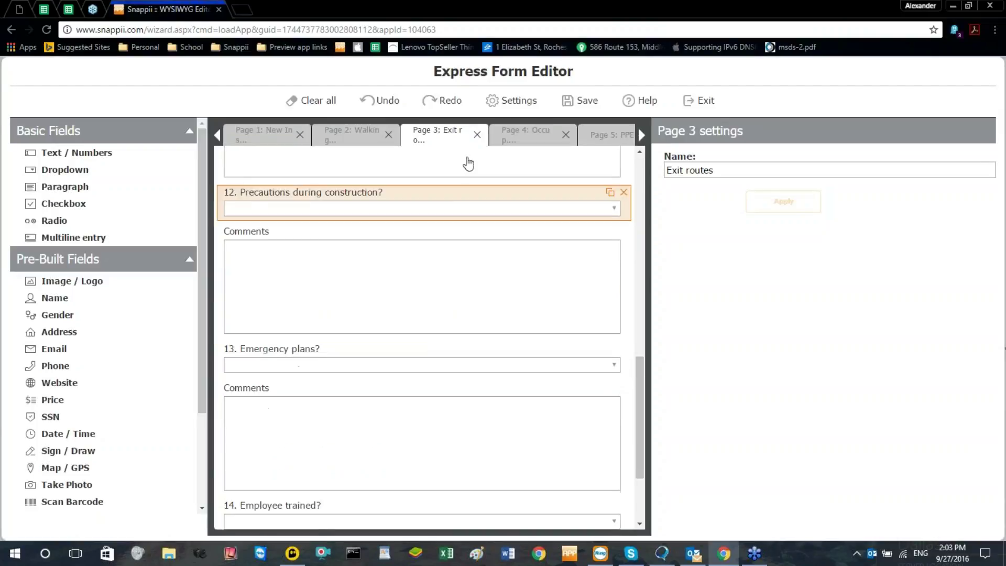
pyautogui.click(523, 137)
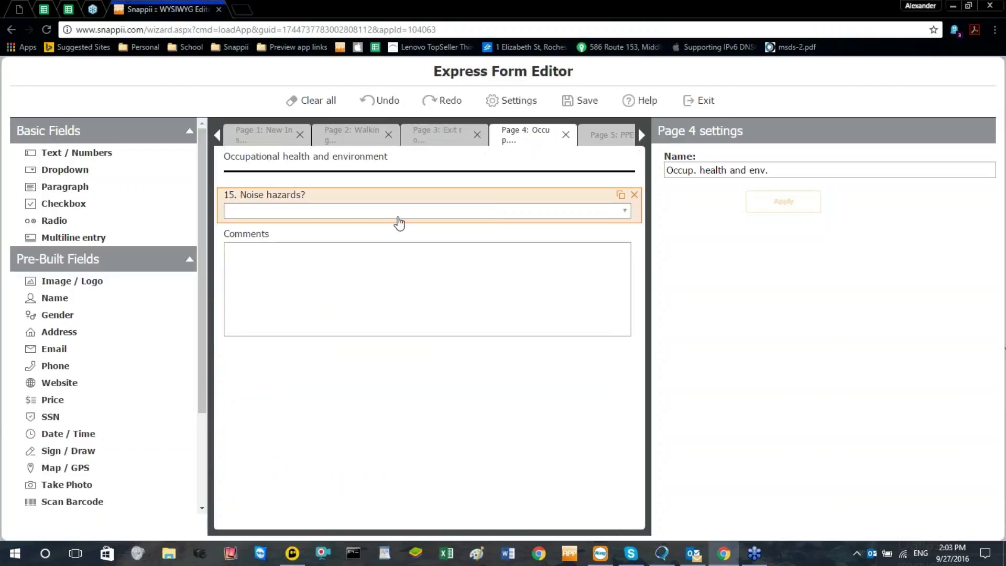
pyautogui.click(603, 137)
pyautogui.scroll(-10, 419, 231)
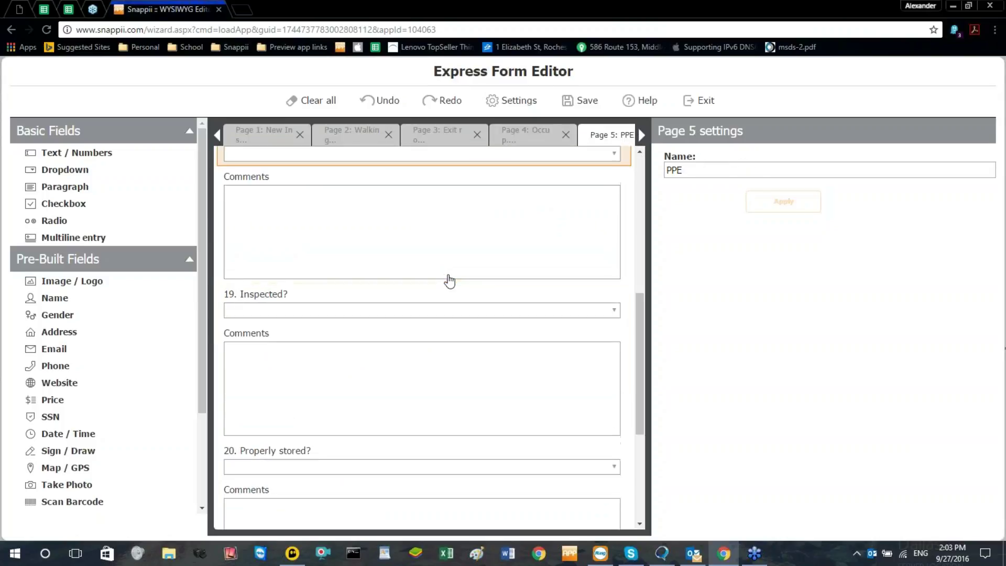
pyautogui.hscroll(5, 429, 135)
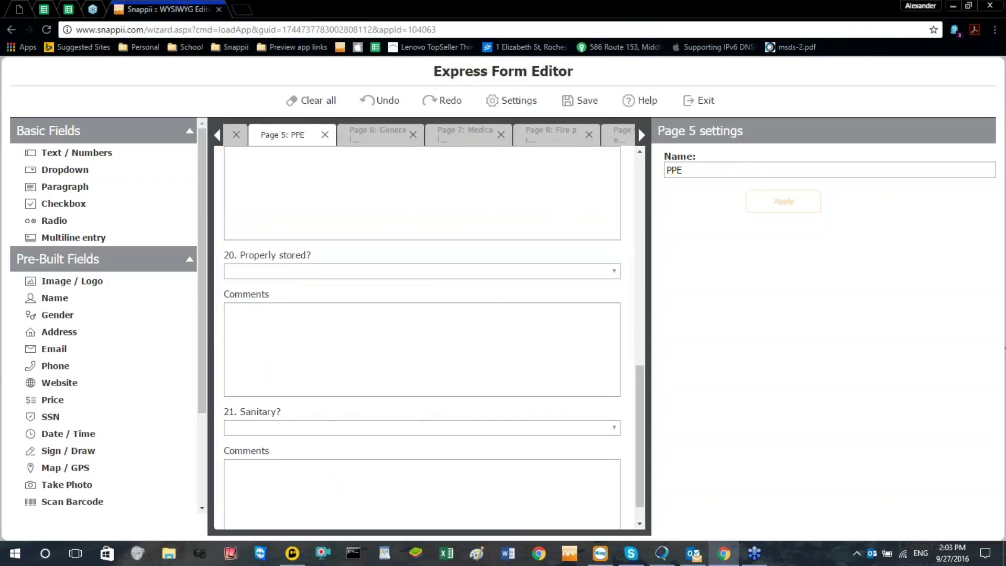
pyautogui.click(301, 137)
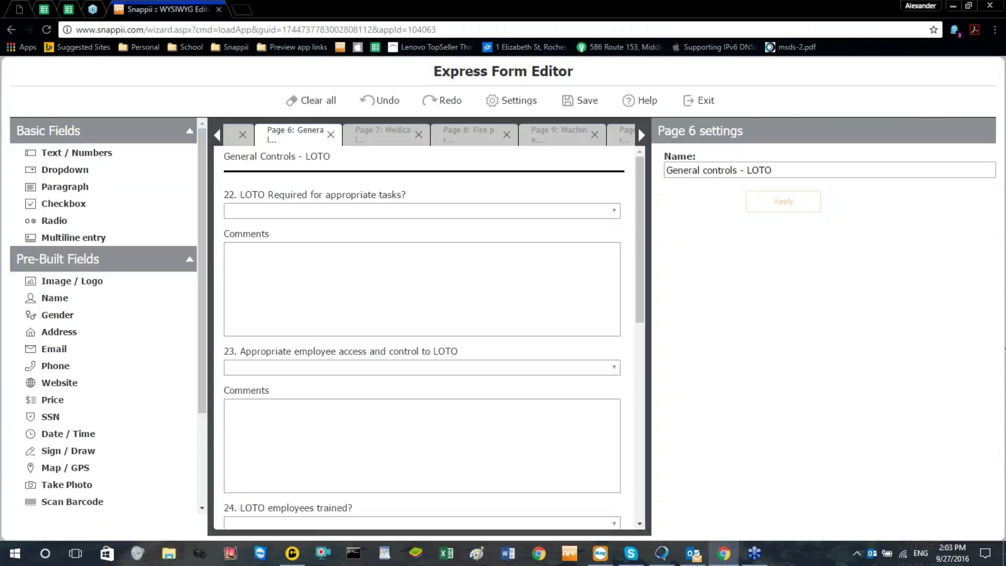
pyautogui.click(371, 138)
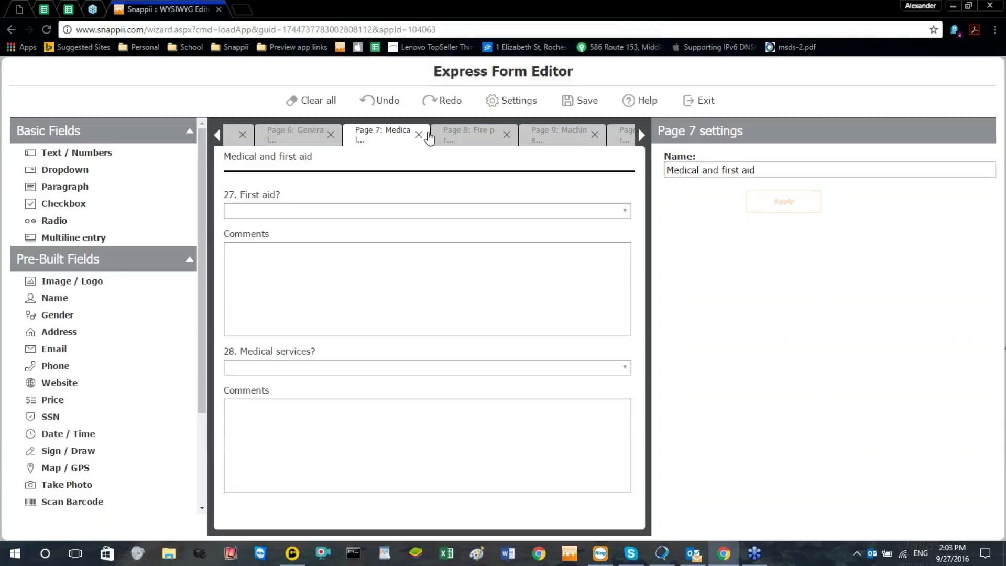
pyautogui.click(459, 137)
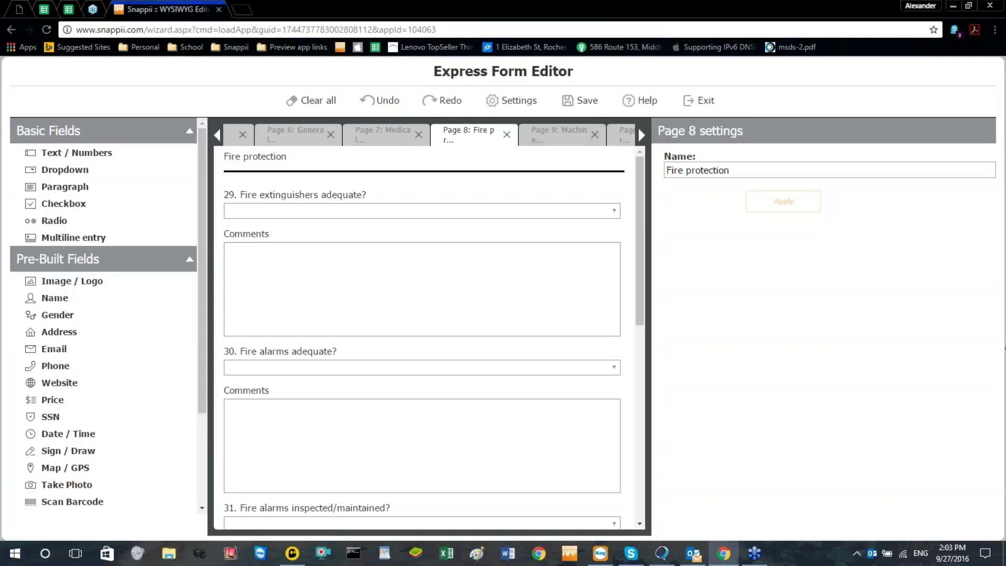
pyautogui.click(541, 137)
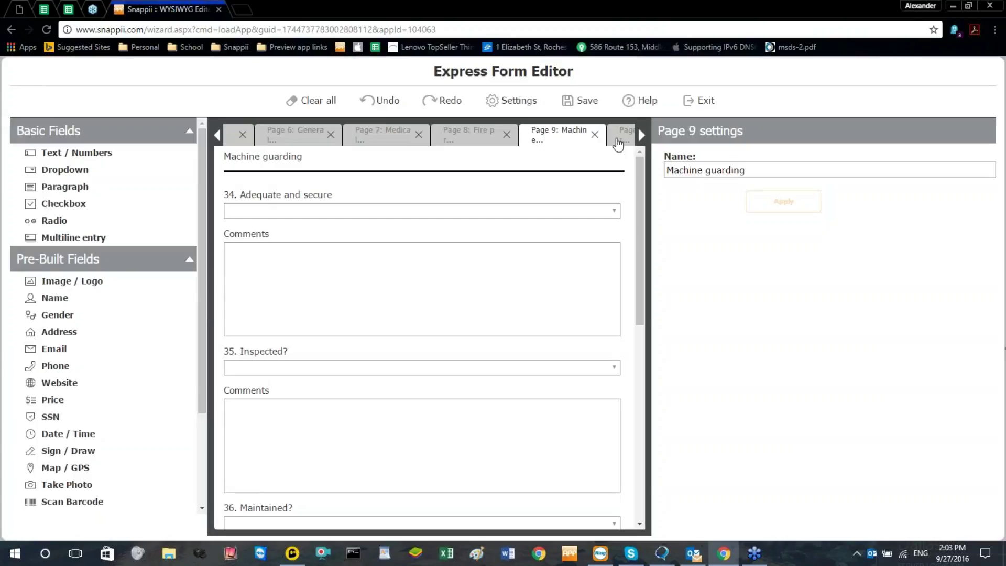
pyautogui.click(620, 143)
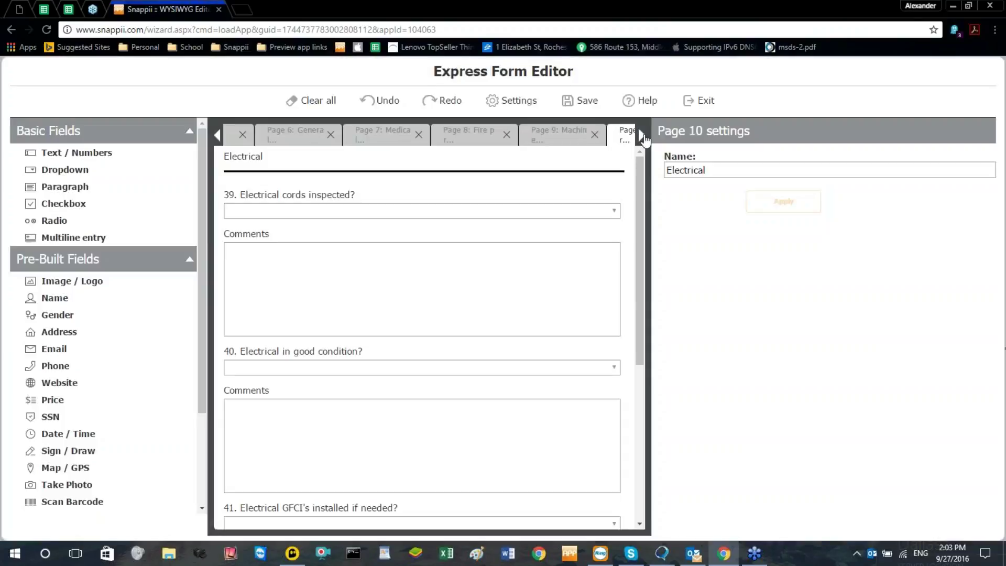
# View Toxic substances, Action items and Photos and email list pages, then add an empty Page 14
pyautogui.click(641, 135)
pyautogui.click(641, 135)
pyautogui.click(326, 138)
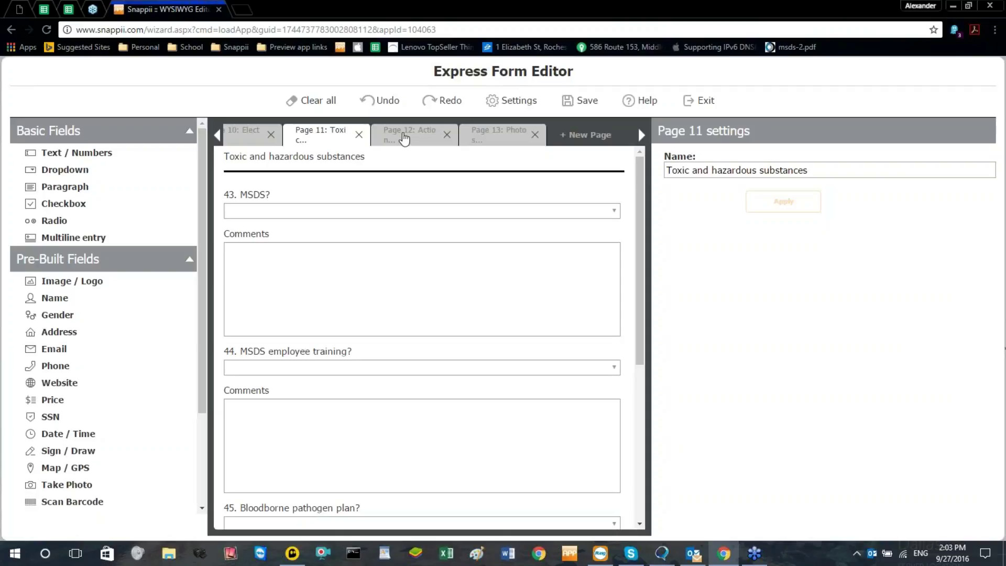
pyautogui.click(404, 137)
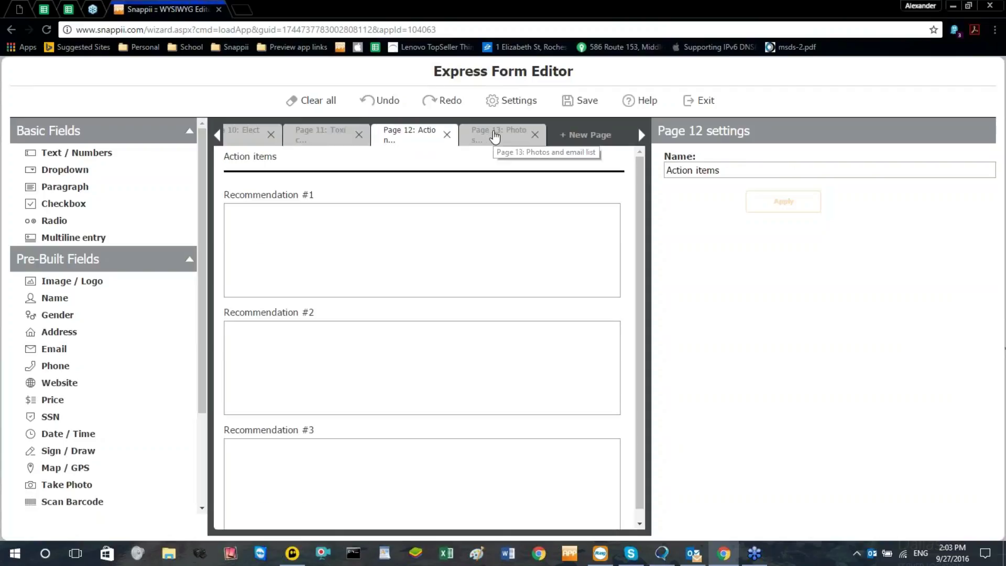
pyautogui.click(494, 136)
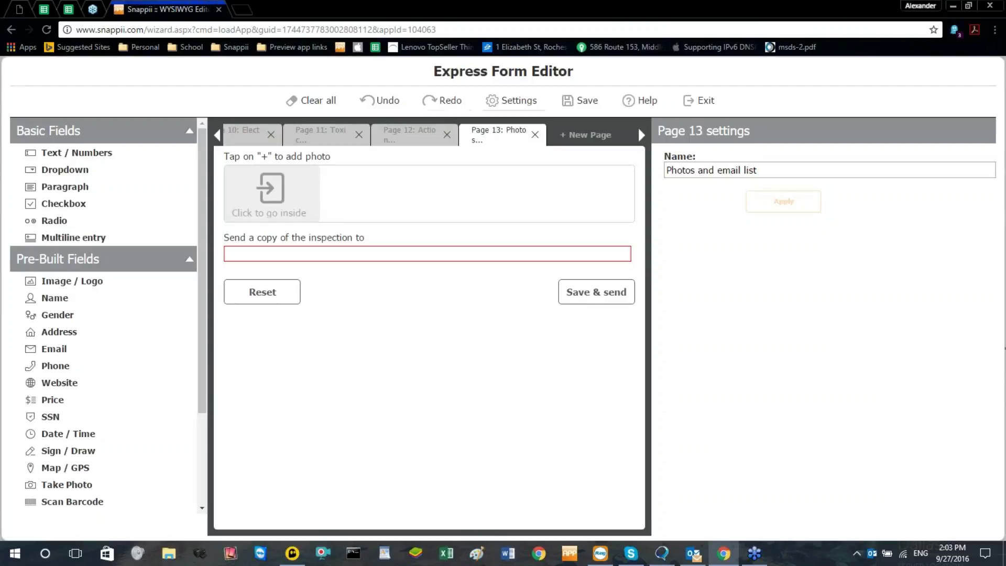
pyautogui.click(593, 135)
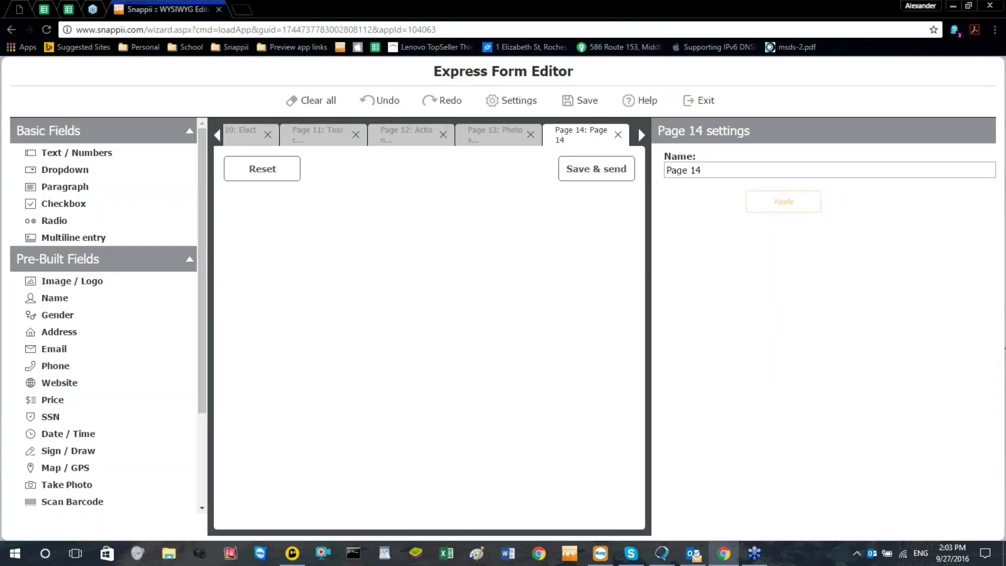
# Rename Page 14 to 'Employee Safety Equipment' and add a text area to it
pyautogui.moveTo(717, 170); pyautogui.dragTo(671, 169)
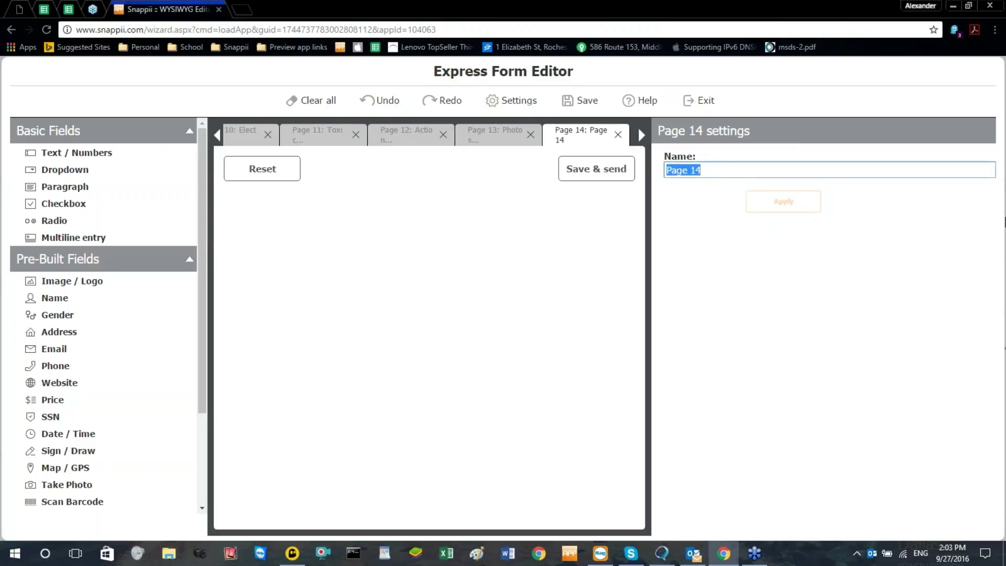
pyautogui.write('Emp;p')
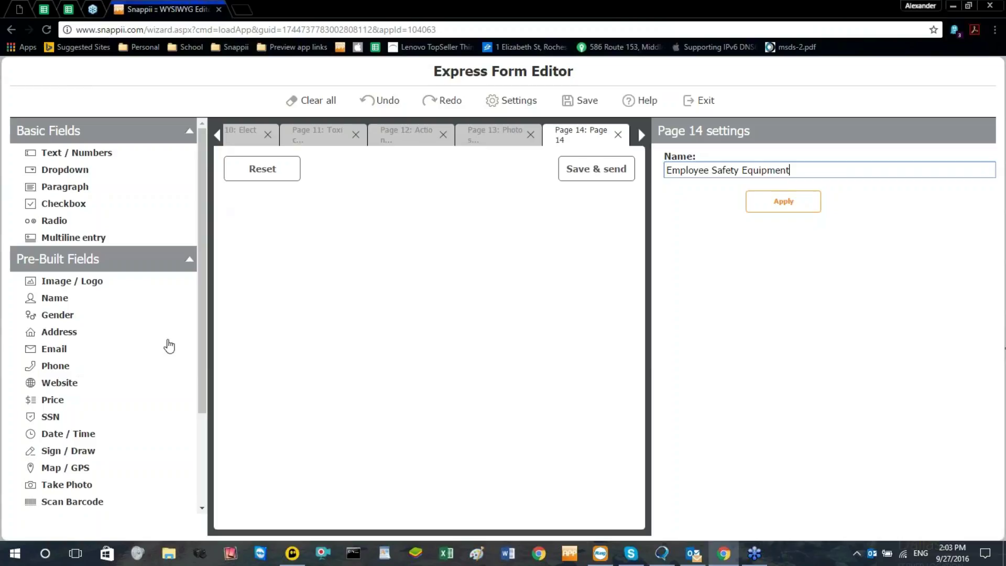
pyautogui.click(780, 200)
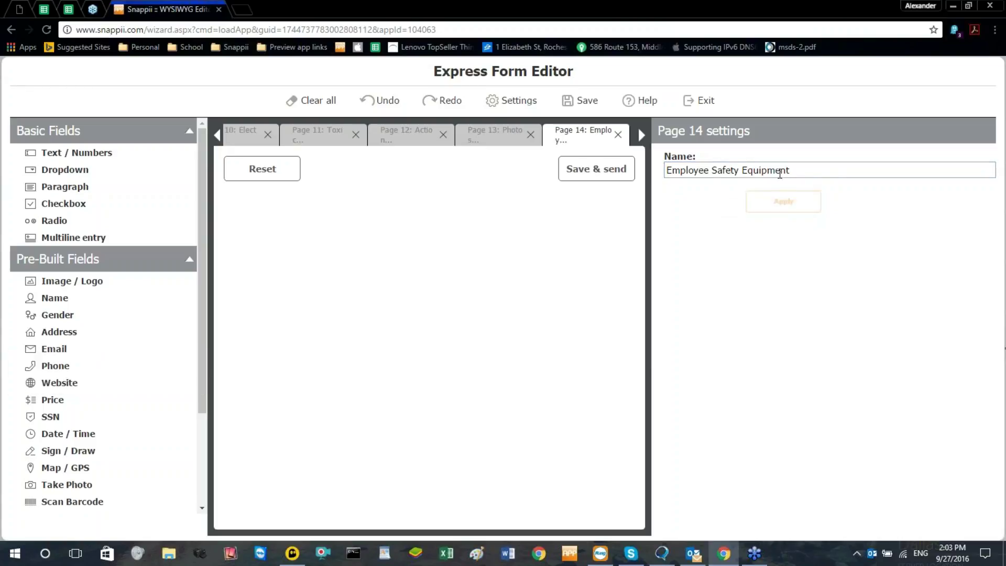
pyautogui.scroll(-3, 99, 447)
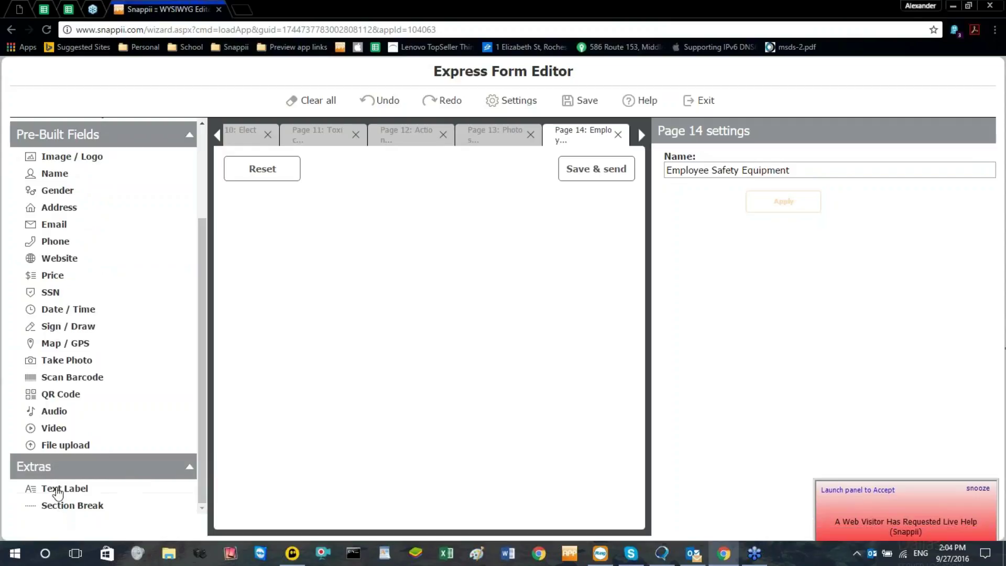
pyautogui.click(57, 493)
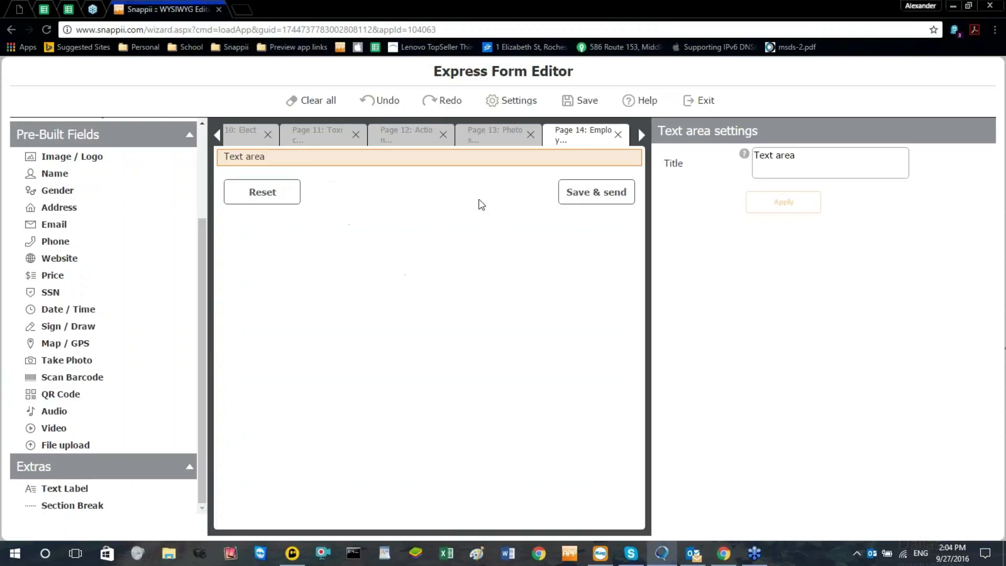
# Title the text area 'Employee Safety Audit' and insert a section break below it
pyautogui.click(813, 165)
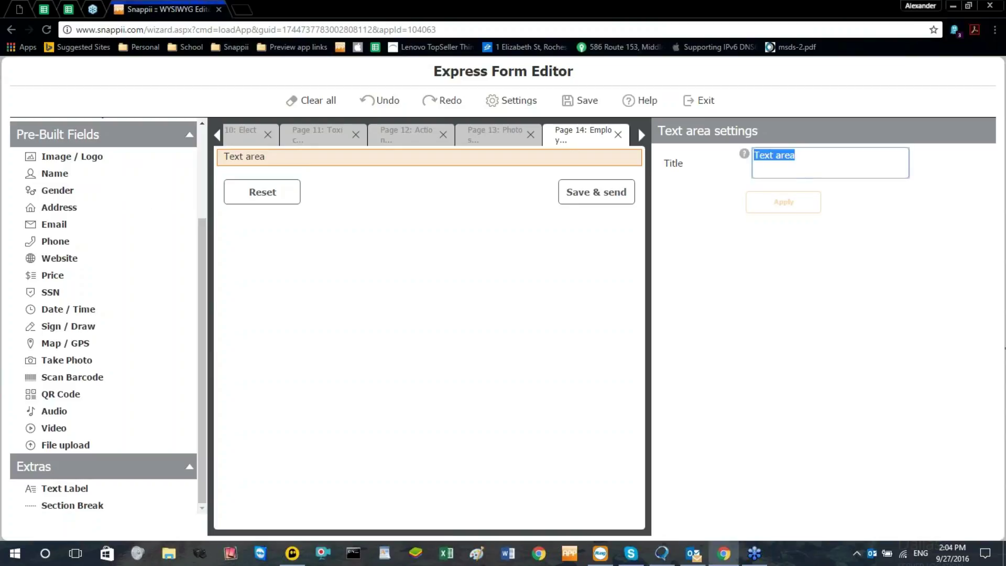
pyautogui.write('Employee Safety Audit')
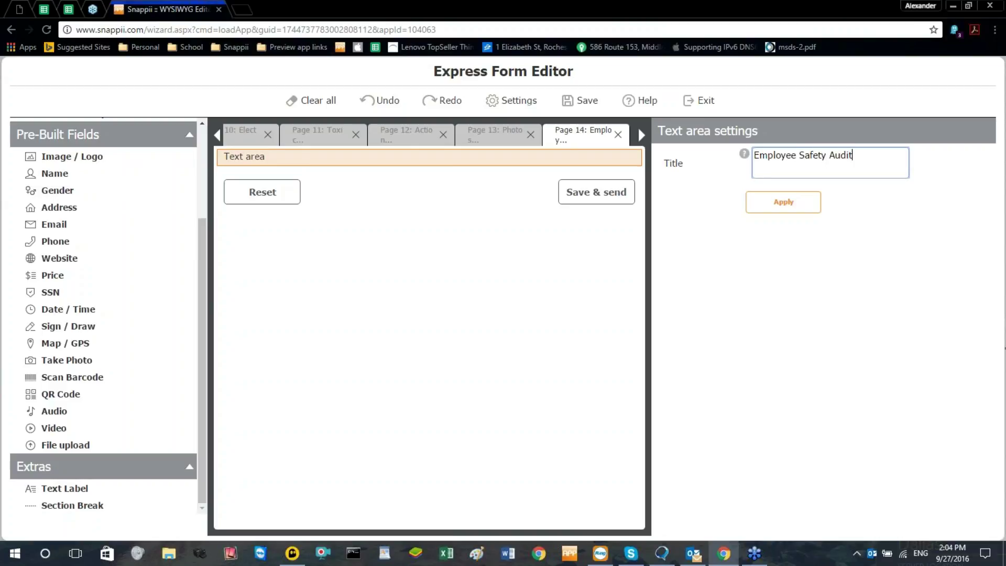
pyautogui.press('Return')
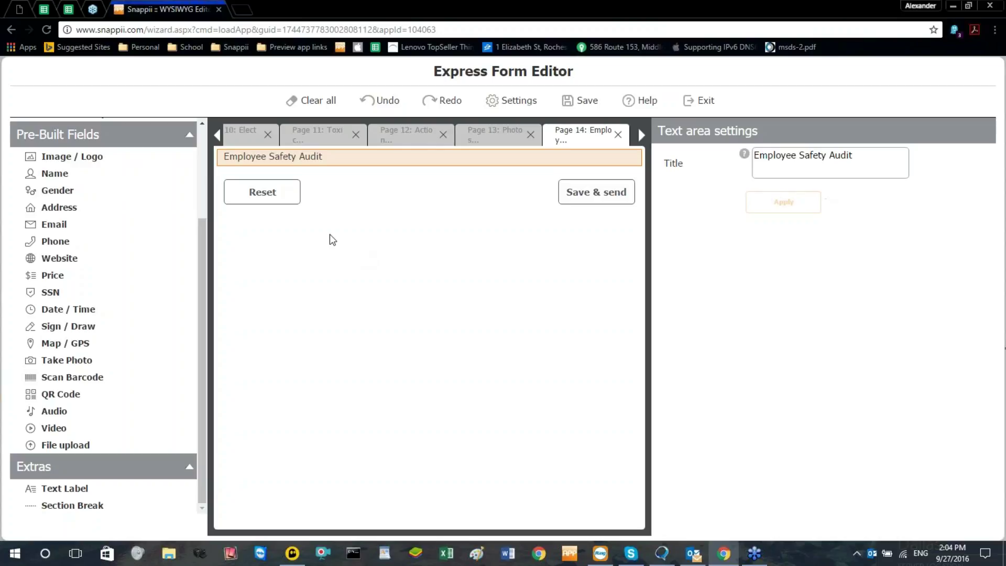
pyautogui.click(65, 506)
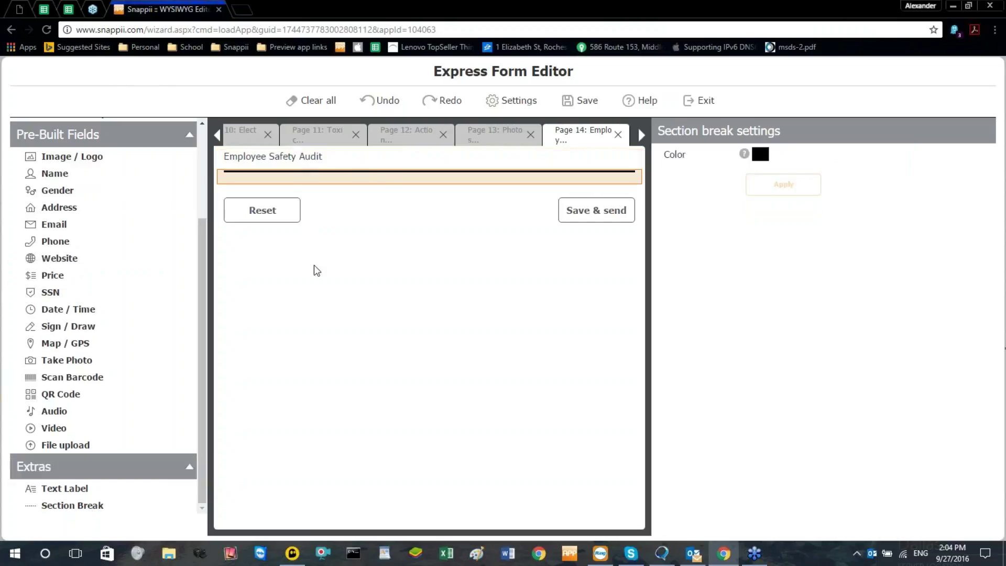
pyautogui.scroll(3, 115, 207)
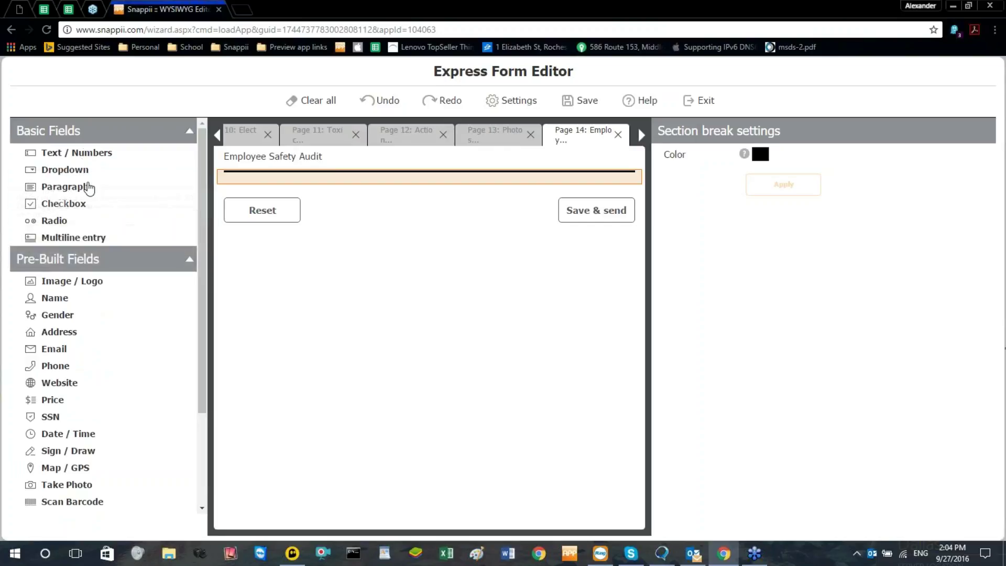
pyautogui.scroll(-3, 84, 348)
# Add a Name field titled 'Employee Name' with both first- and last-name instruction texts cleared
pyautogui.click(47, 174)
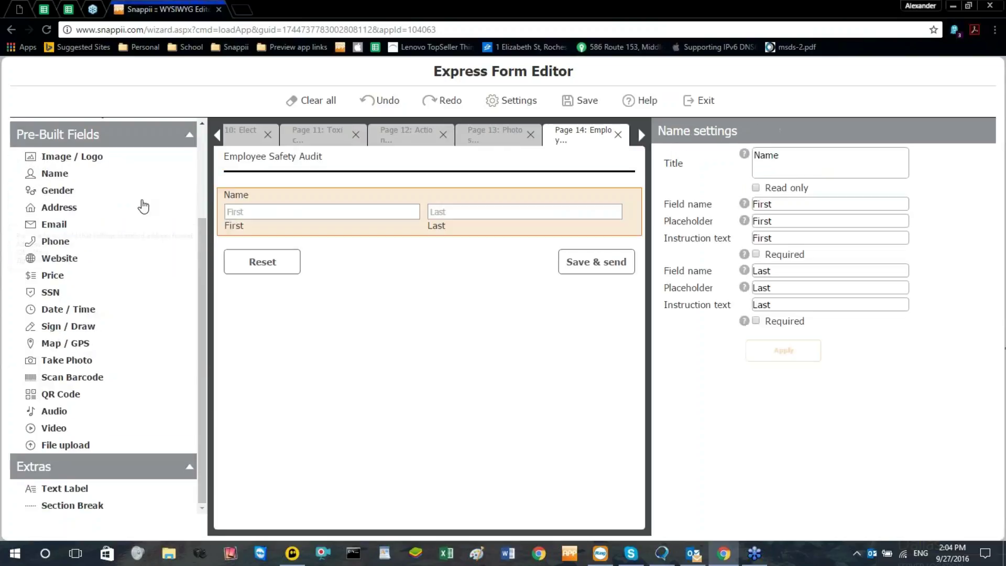
pyautogui.doubleClick(765, 155)
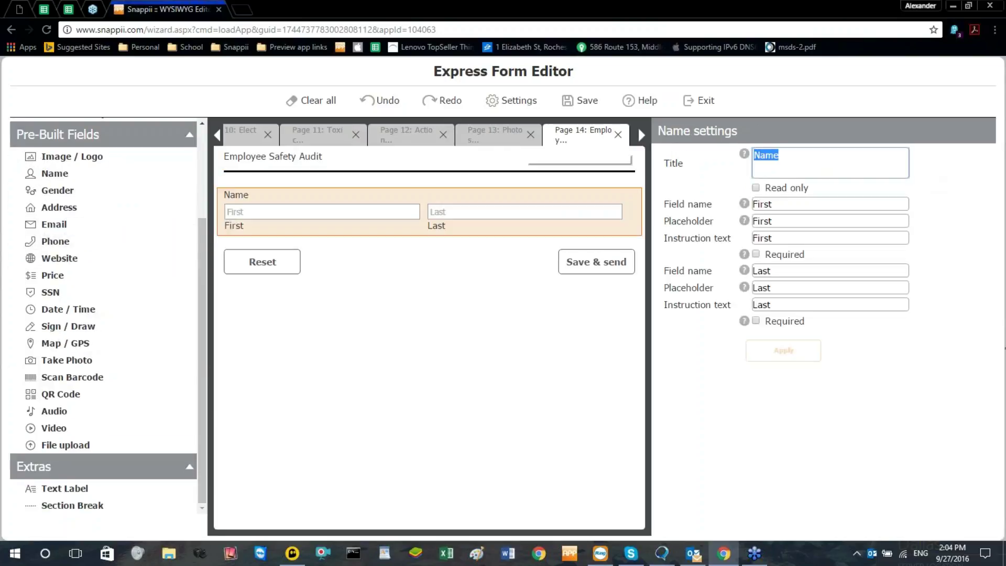
pyautogui.write('Employee N')
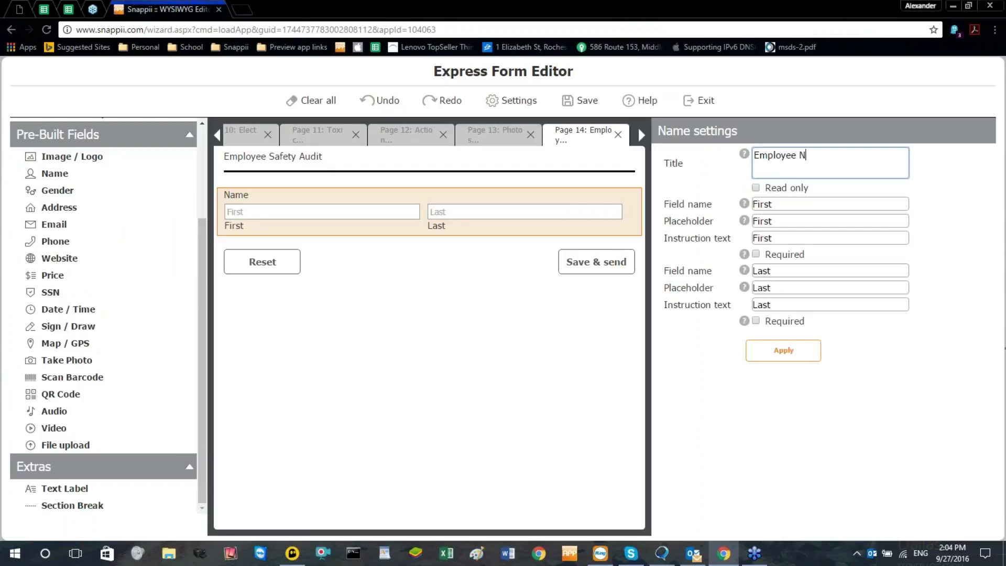
pyautogui.write('ame')
pyautogui.doubleClick(786, 239)
pyautogui.press('BackSpace')
pyautogui.doubleClick(761, 304)
pyautogui.press('BackSpace')
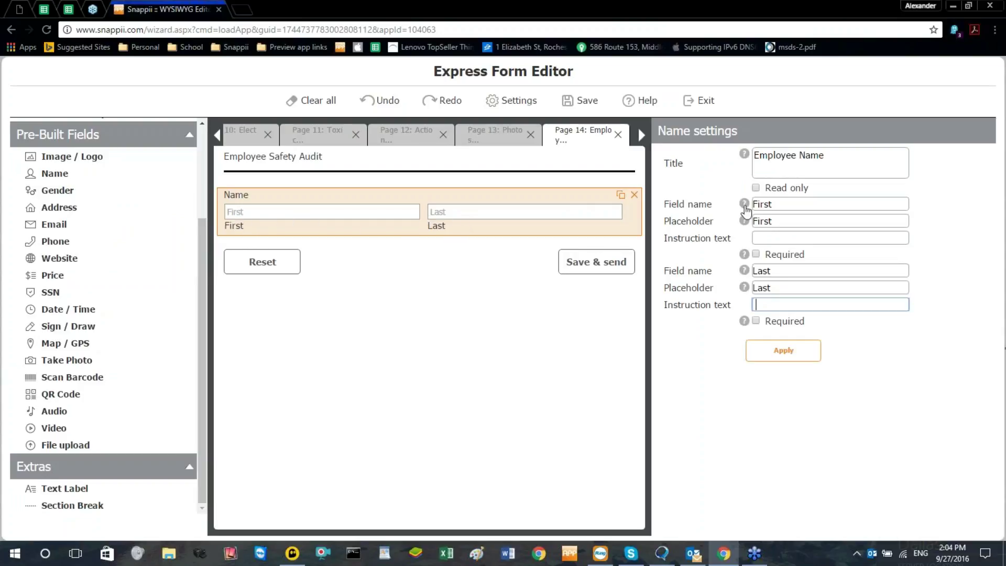
pyautogui.click(768, 350)
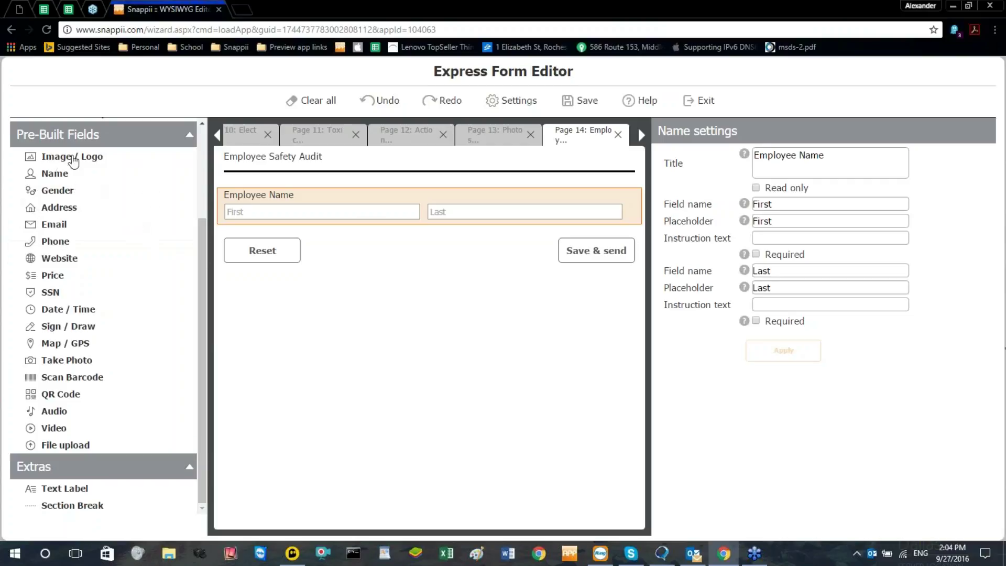
pyautogui.scroll(3, 99, 206)
# Add a text field with both title and field name set to 'Badge Number'
pyautogui.click(51, 155)
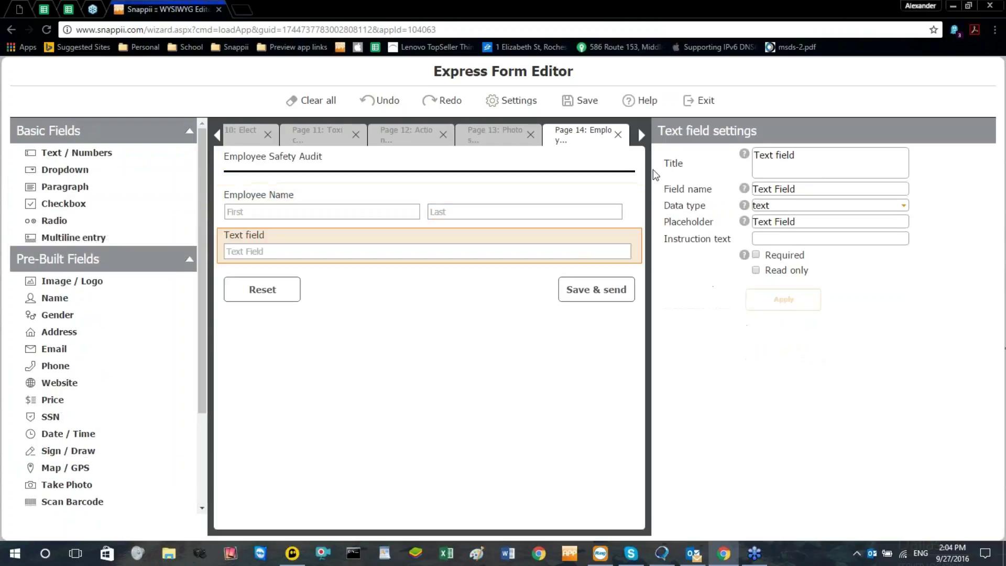
pyautogui.tripleClick(799, 155)
pyautogui.write('Badge')
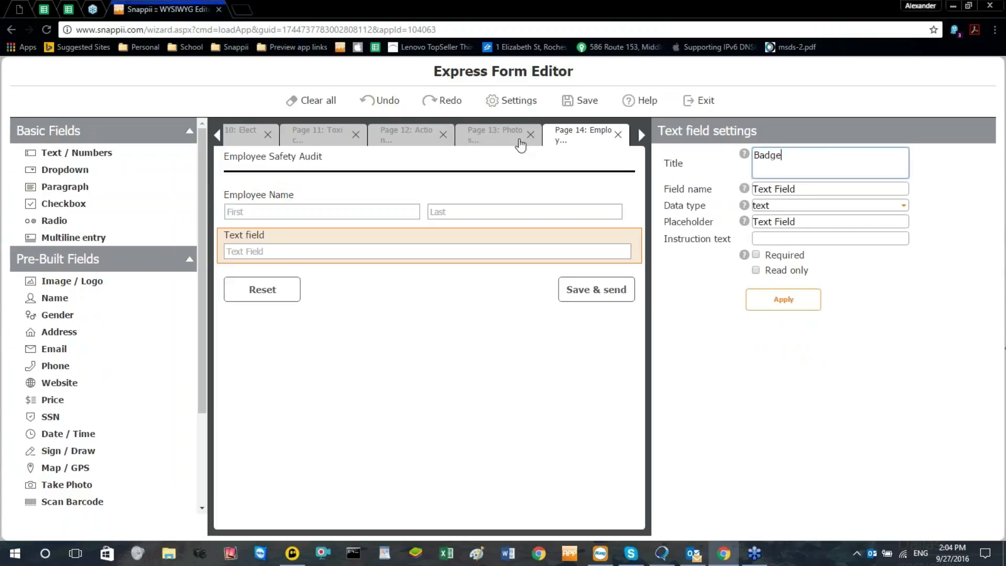
pyautogui.write(' Number')
pyautogui.hotkey('ctrl', 'a')
pyautogui.hotkey('ctrl', 'c')
pyautogui.moveTo(753, 189); pyautogui.dragTo(801, 191)
pyautogui.hotkey('ctrl', 'v')
pyautogui.click(783, 300)
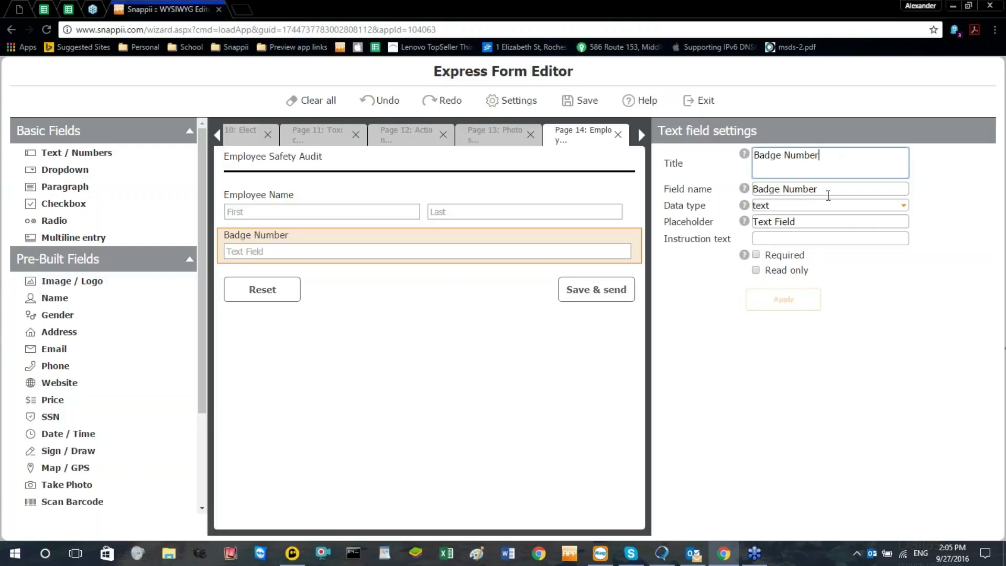
# Reapply the Badge Number title and add another blank text field below it
pyautogui.click(817, 160)
pyautogui.click(822, 189)
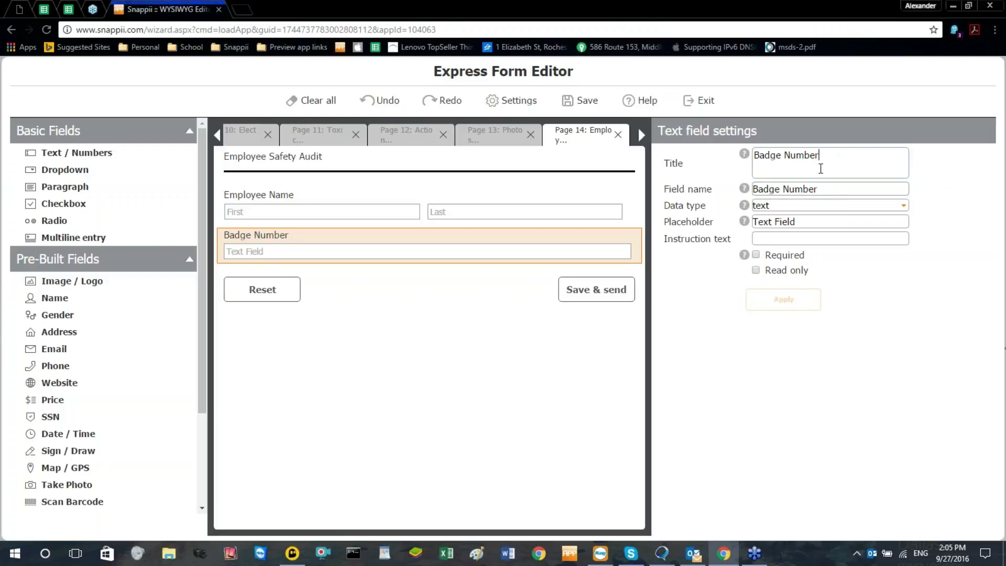
pyautogui.click(825, 162)
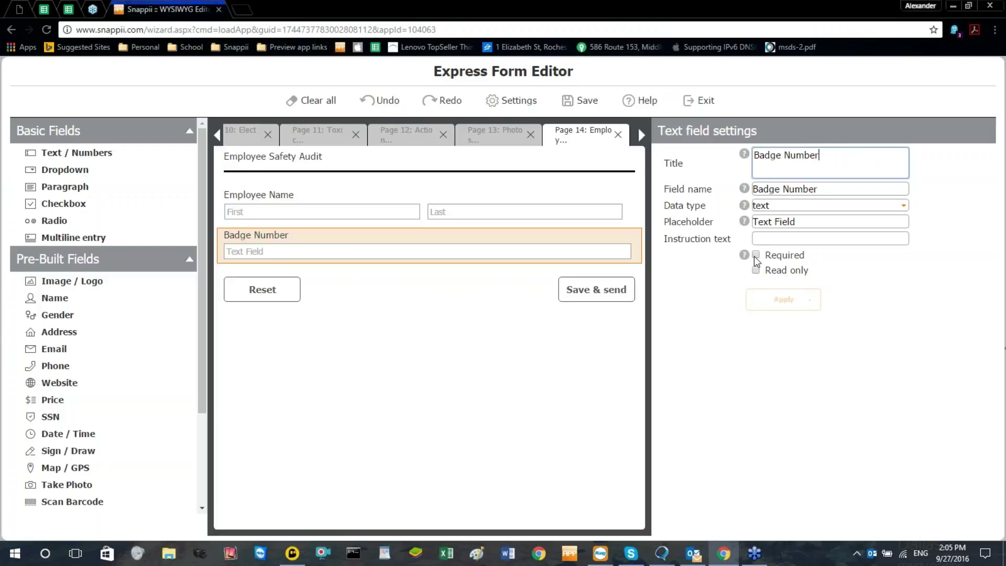
pyautogui.click(776, 297)
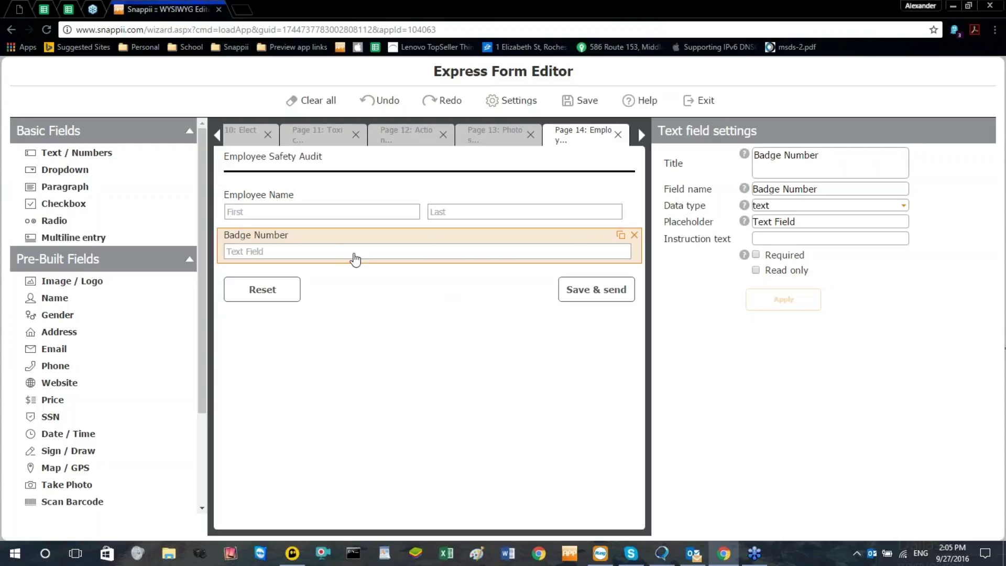
pyautogui.click(73, 153)
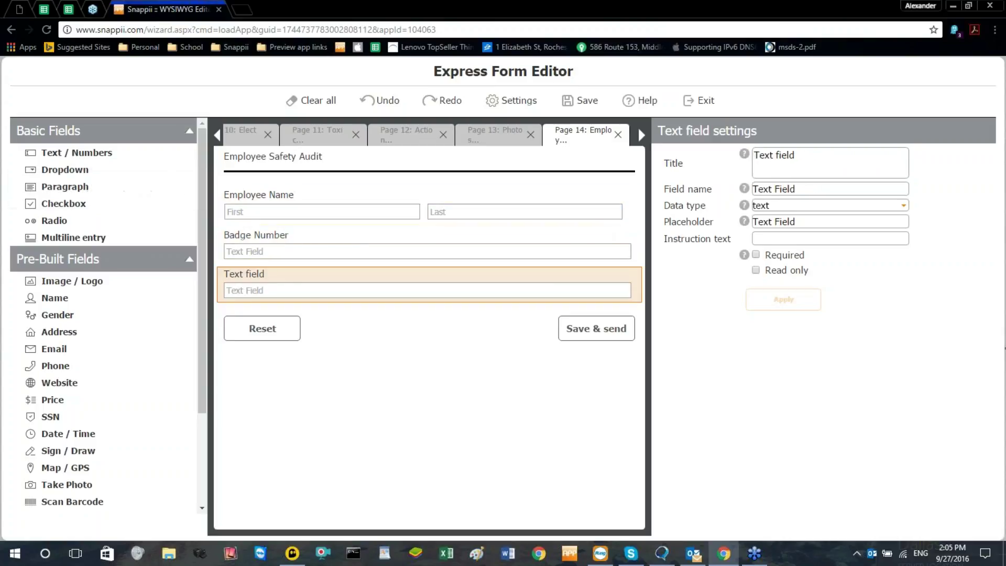
# Delete the two extra text fields below Badge Number
pyautogui.click(66, 152)
pyautogui.click(634, 313)
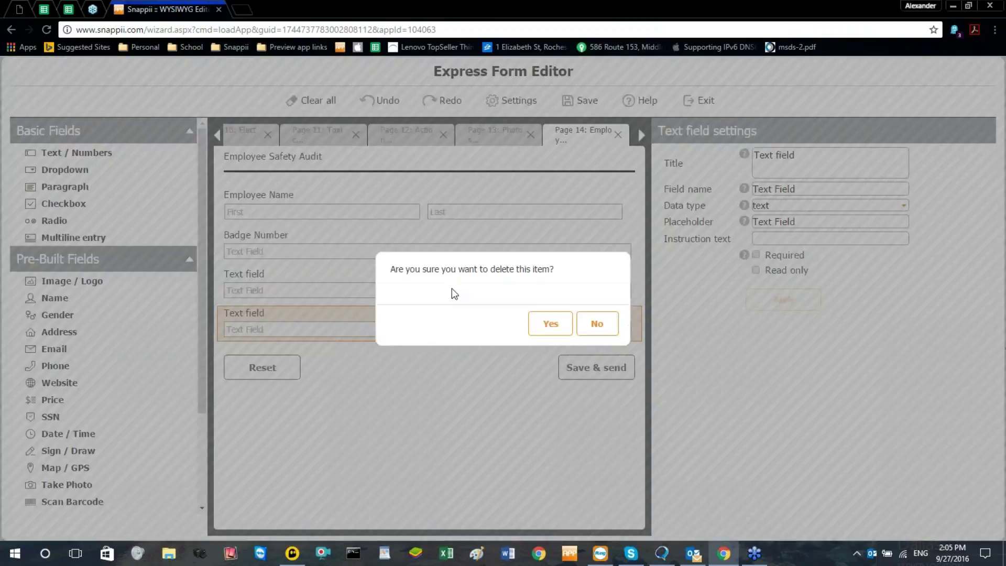
pyautogui.click(550, 323)
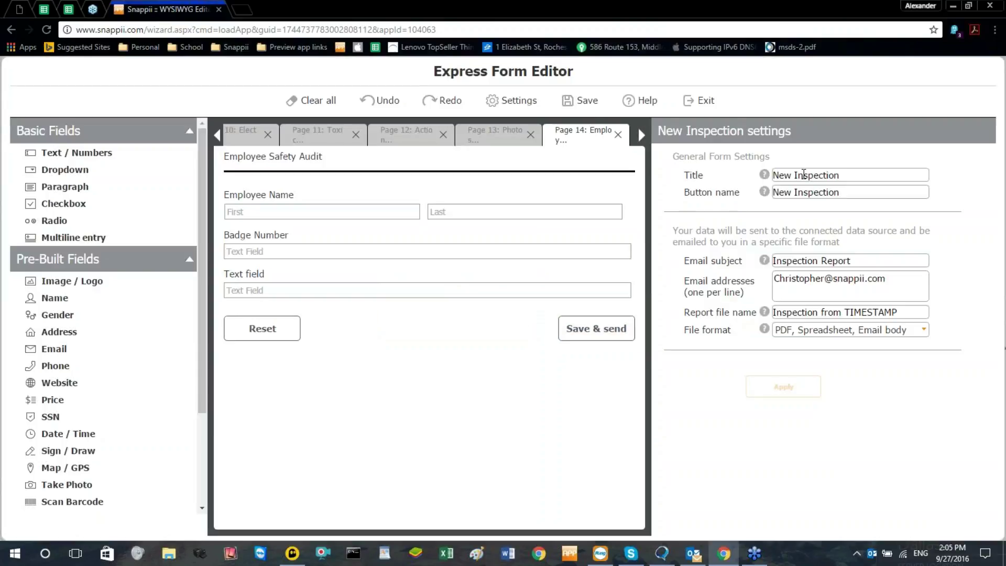
pyautogui.click(548, 275)
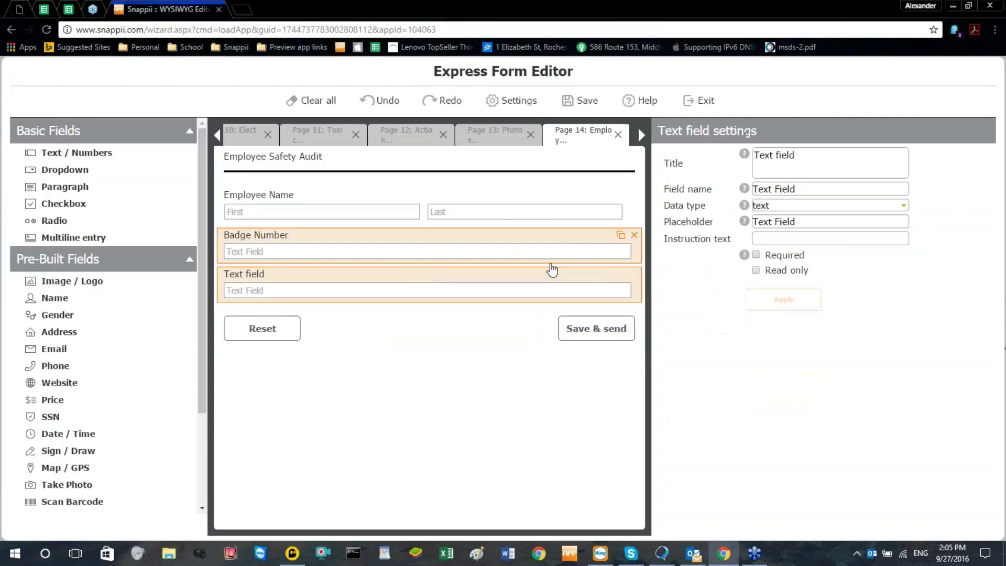
pyautogui.click(633, 272)
pyautogui.click(550, 323)
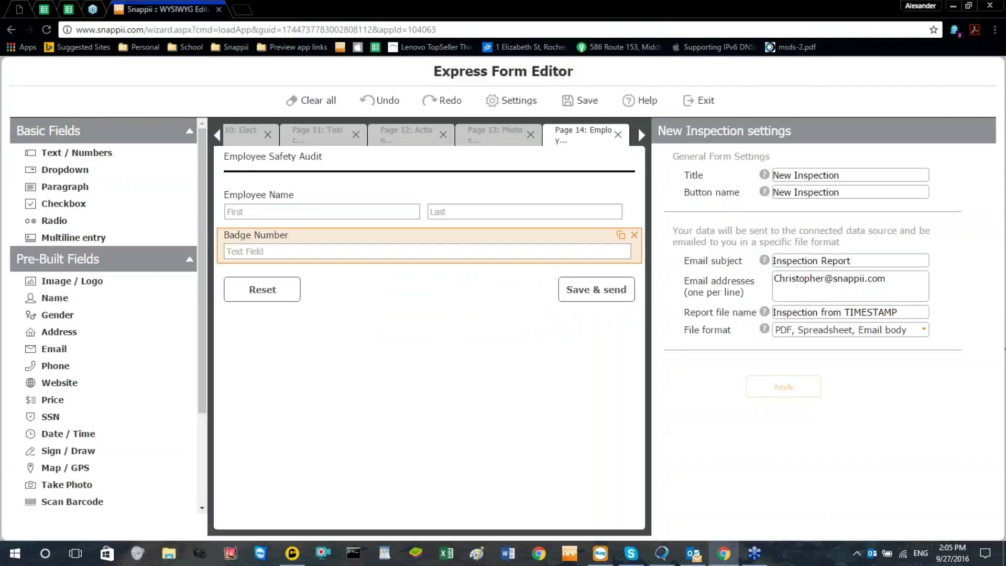
# Add a dropdown whose choices are numbered Building entries (Building 1–3)
pyautogui.click(84, 171)
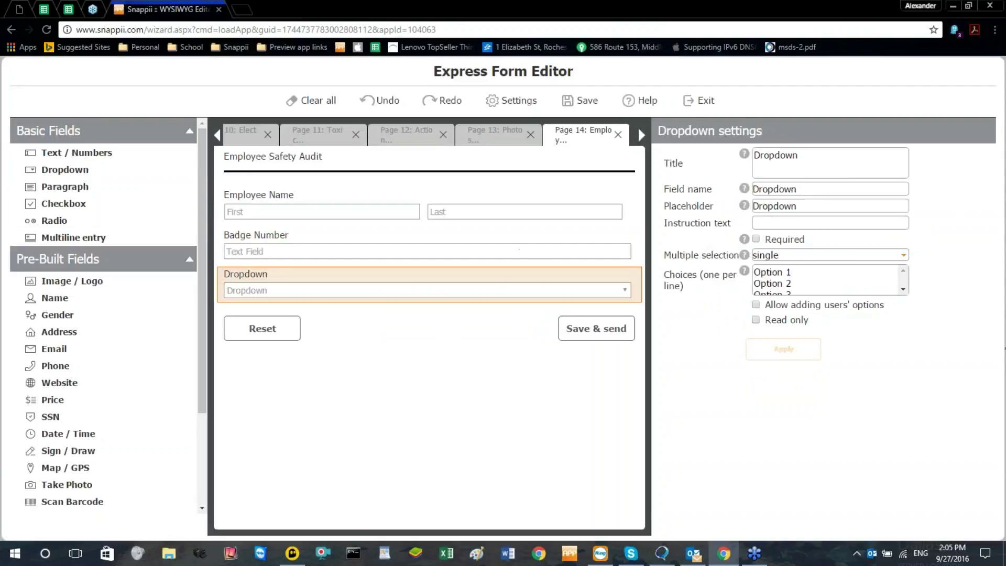
pyautogui.click(754, 272)
pyautogui.hotkey('ctrl', 'a')
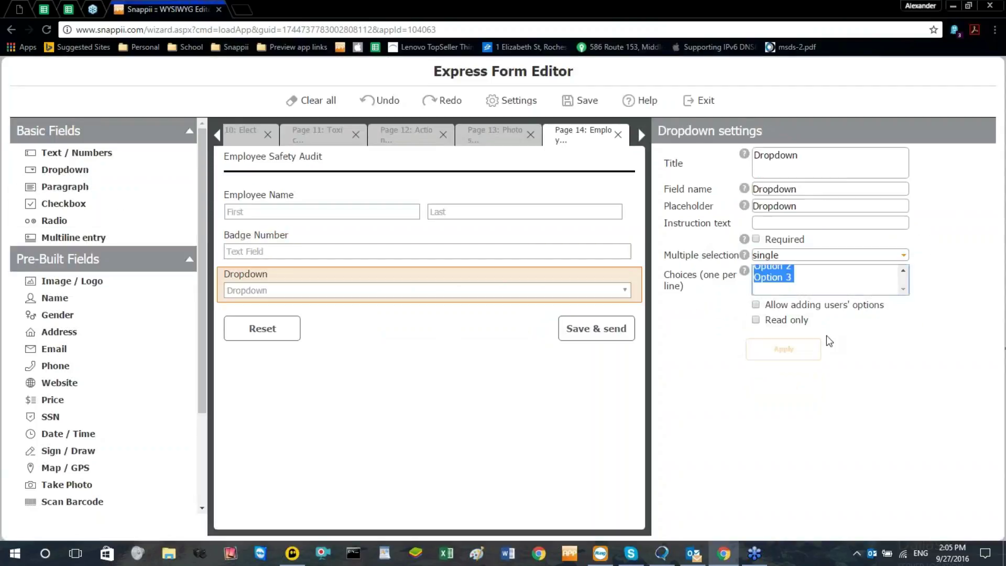
pyautogui.write('Building')
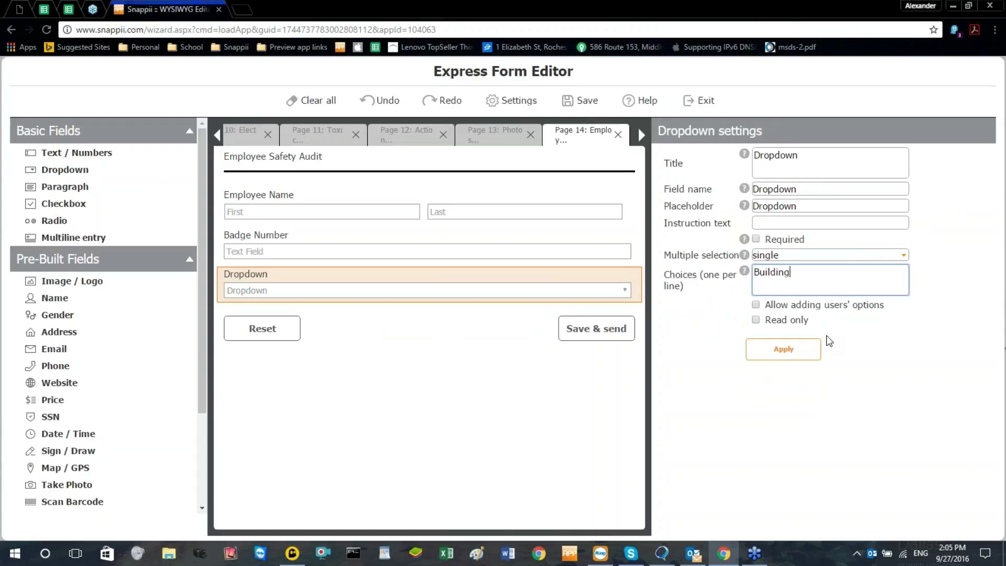
pyautogui.hotkey('ctrl', 'a')
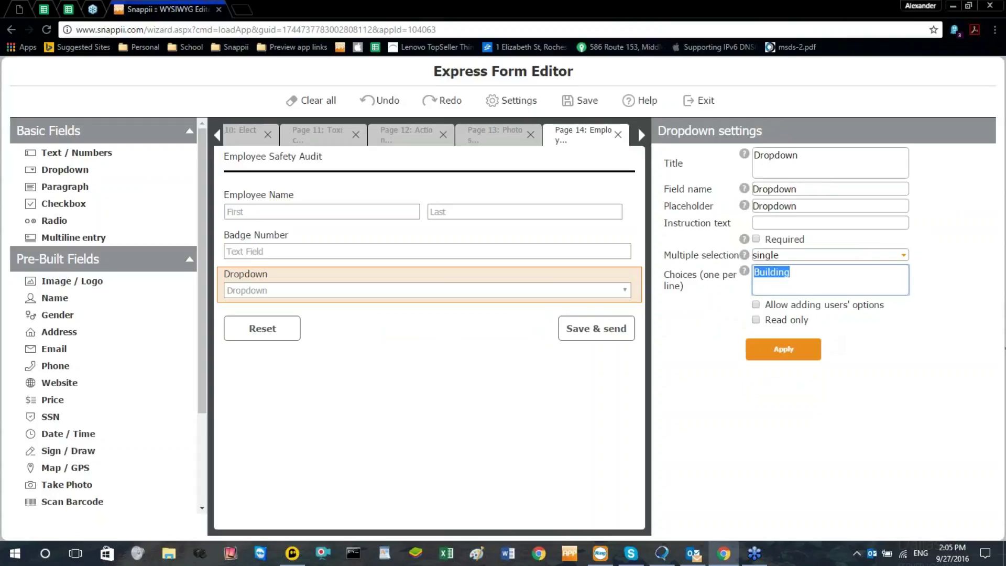
pyautogui.hotkey('ctrl', 'c')
pyautogui.press('End')
pyautogui.press('Return')
pyautogui.hotkey('ctrl', 'v')
pyautogui.press('Return')
pyautogui.hotkey('ctrl', 'v')
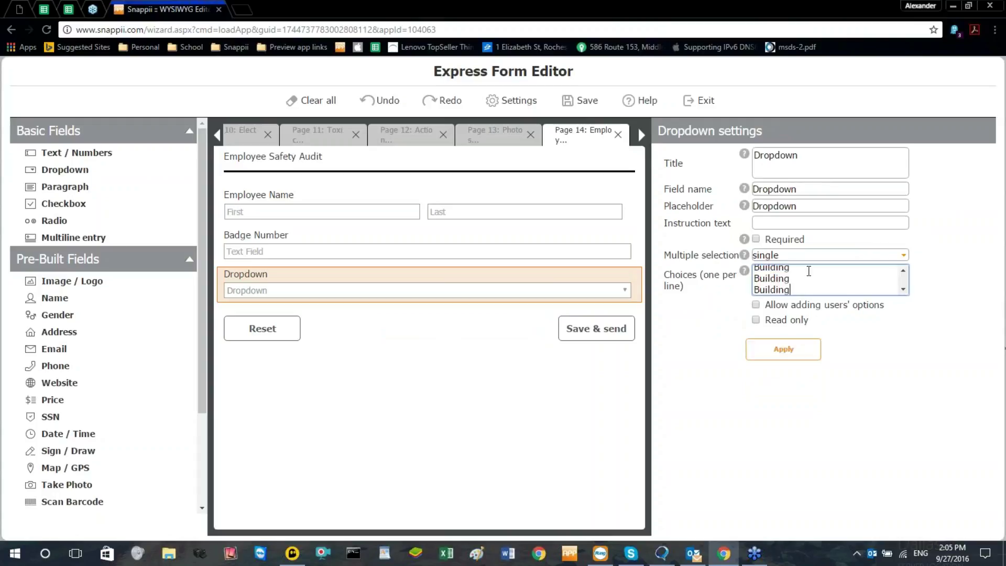
pyautogui.press('Return')
pyautogui.hotkey('ctrl', 'v')
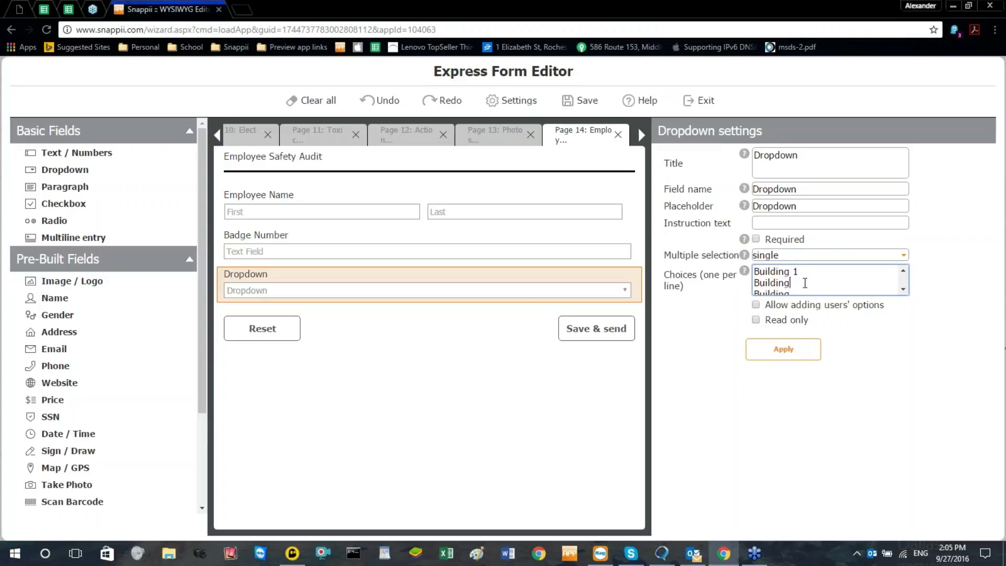
pyautogui.press('Down')
pyautogui.write('2')
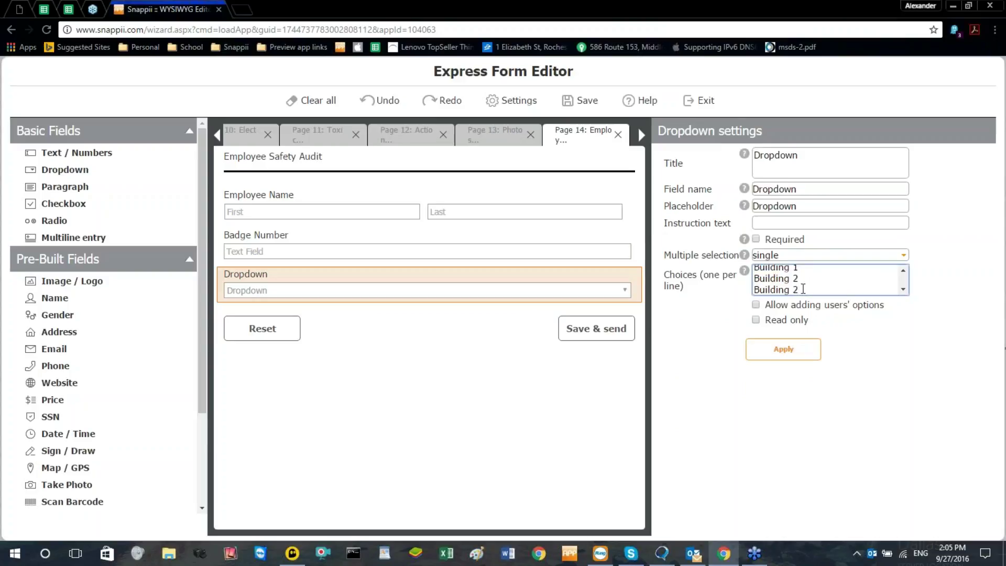
pyautogui.click(783, 349)
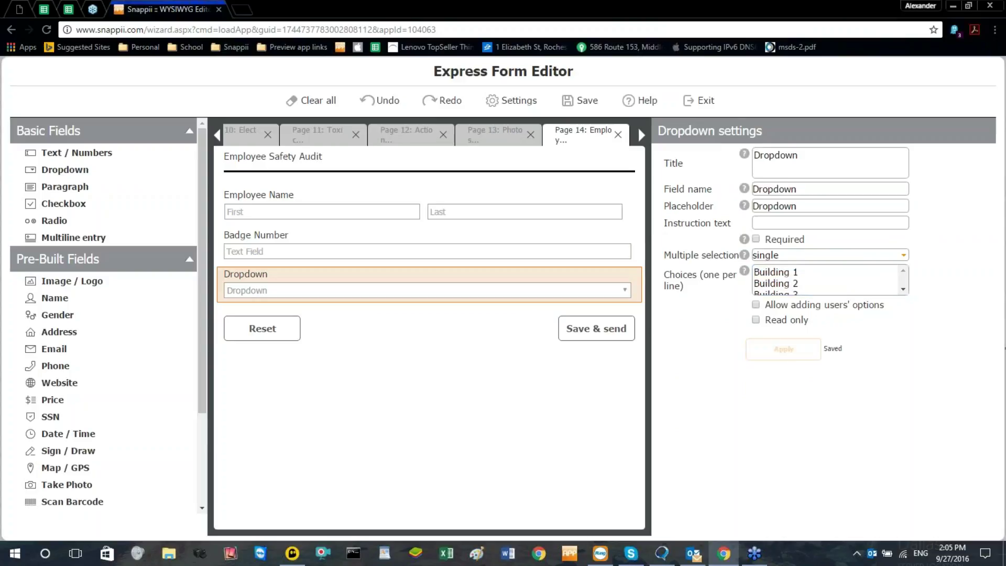
# Set the dropdown's title and field name to 'Location' and apply
pyautogui.doubleClick(823, 166)
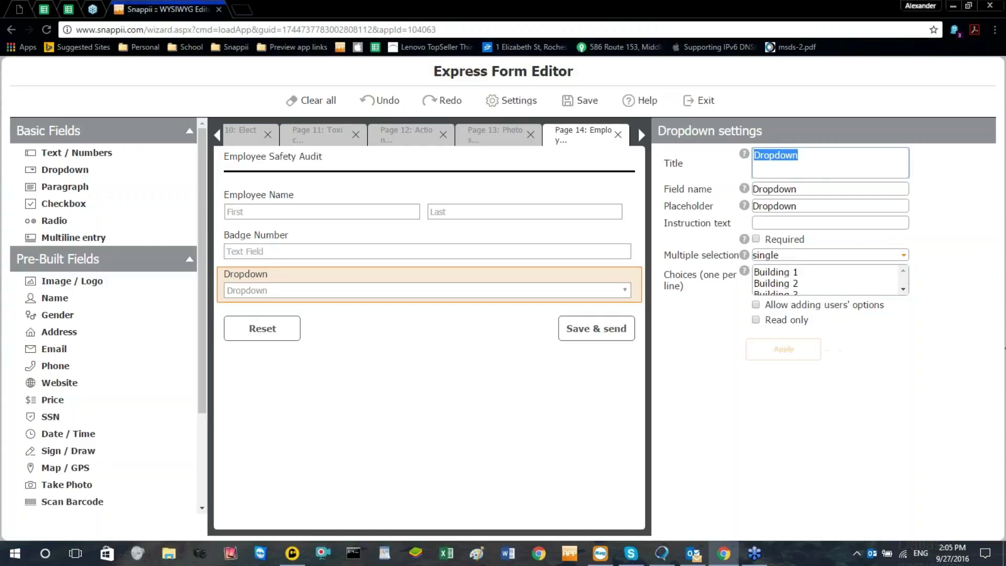
pyautogui.write('Location')
pyautogui.hotkey('ctrl', 'a')
pyautogui.hotkey('ctrl', 'c')
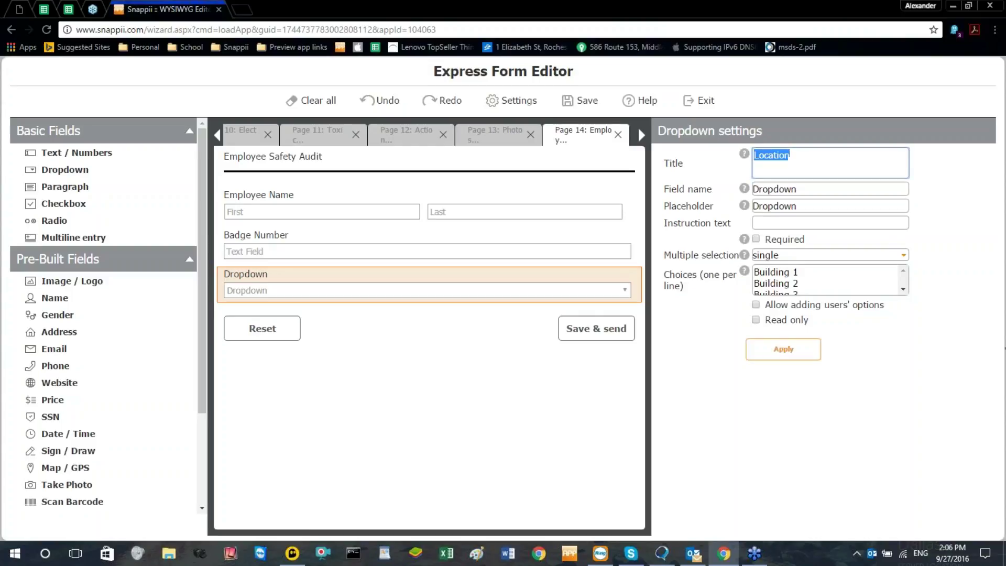
pyautogui.press('Tab')
pyautogui.hotkey('ctrl', 'v')
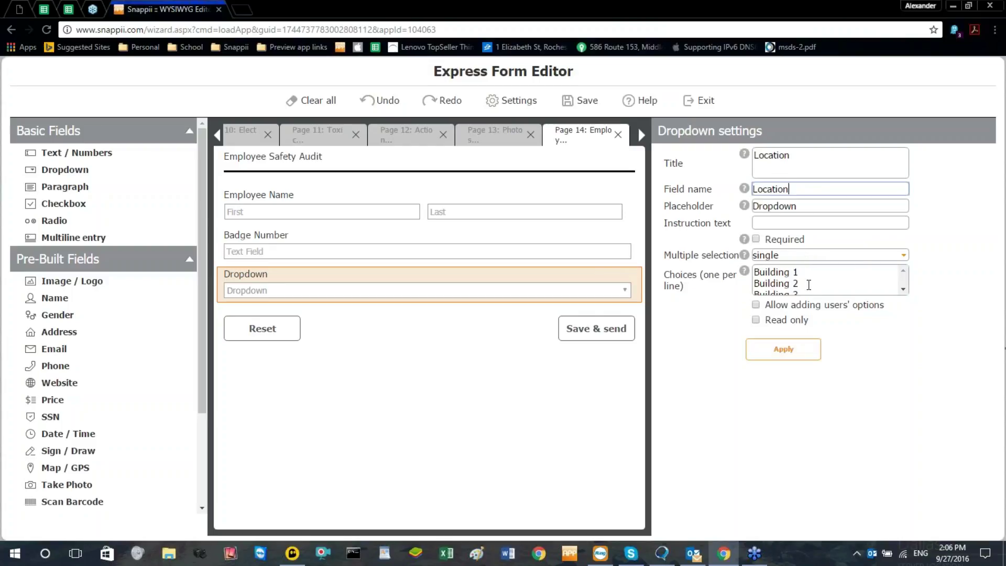
pyautogui.click(764, 360)
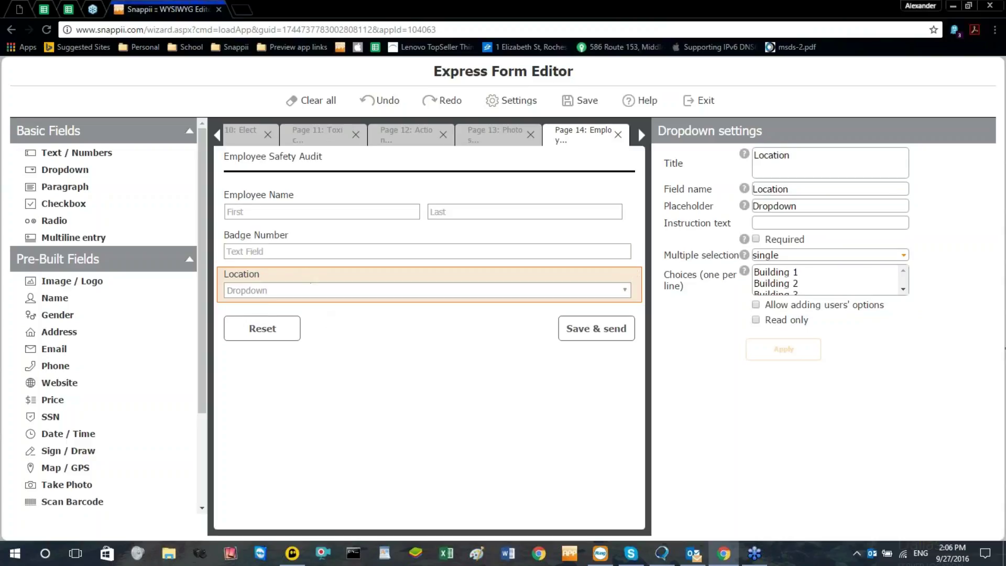
pyautogui.scroll(-3, 115, 472)
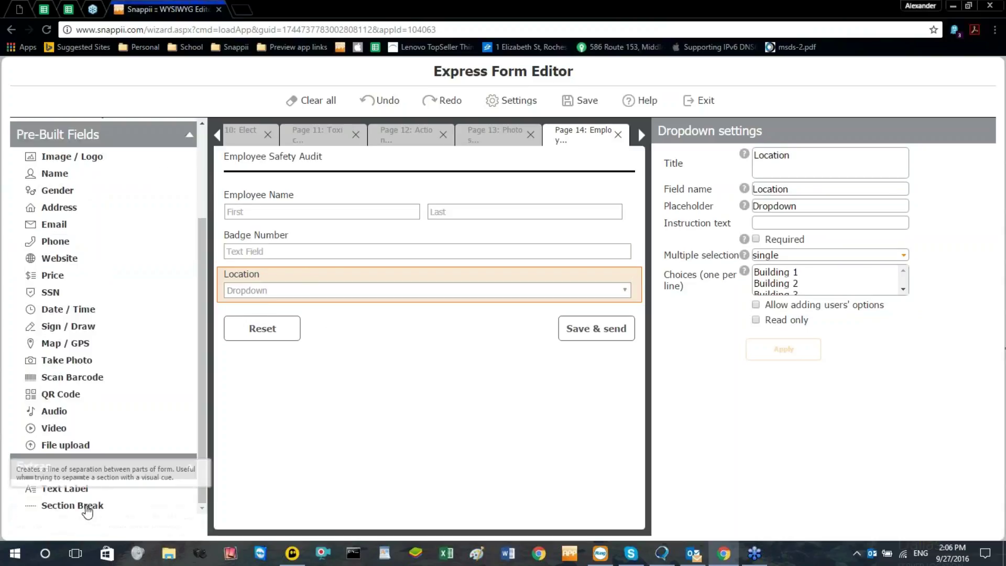
# Add a section break, RadioGroup2 radio group, a checkbox and a second dropdown under Location
pyautogui.click(73, 504)
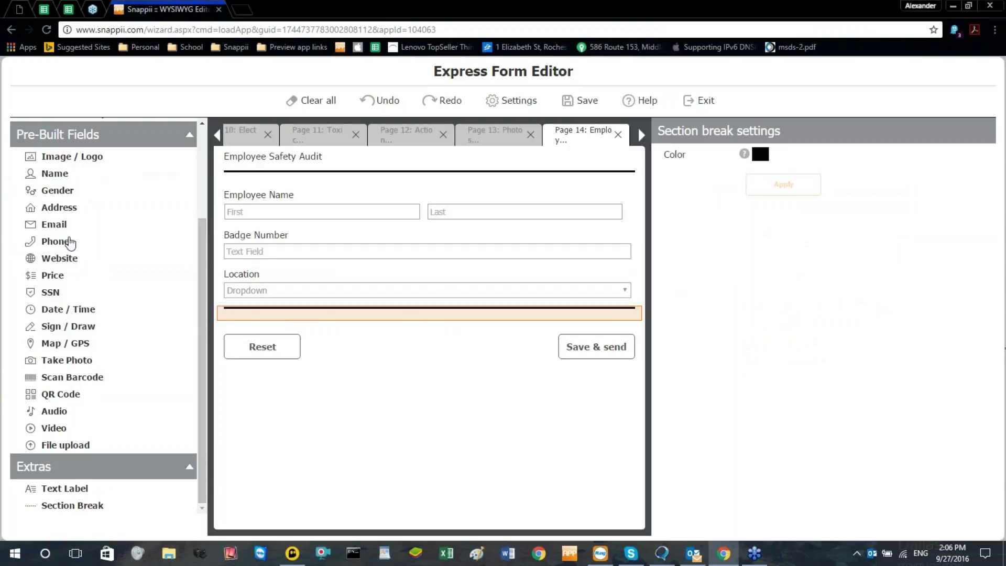
pyautogui.scroll(3, 69, 242)
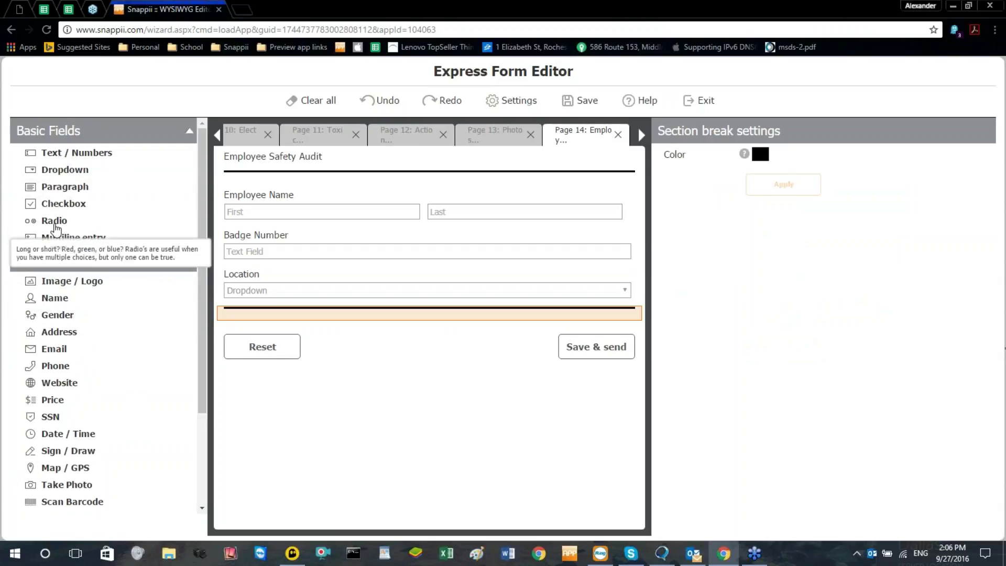
pyautogui.click(56, 225)
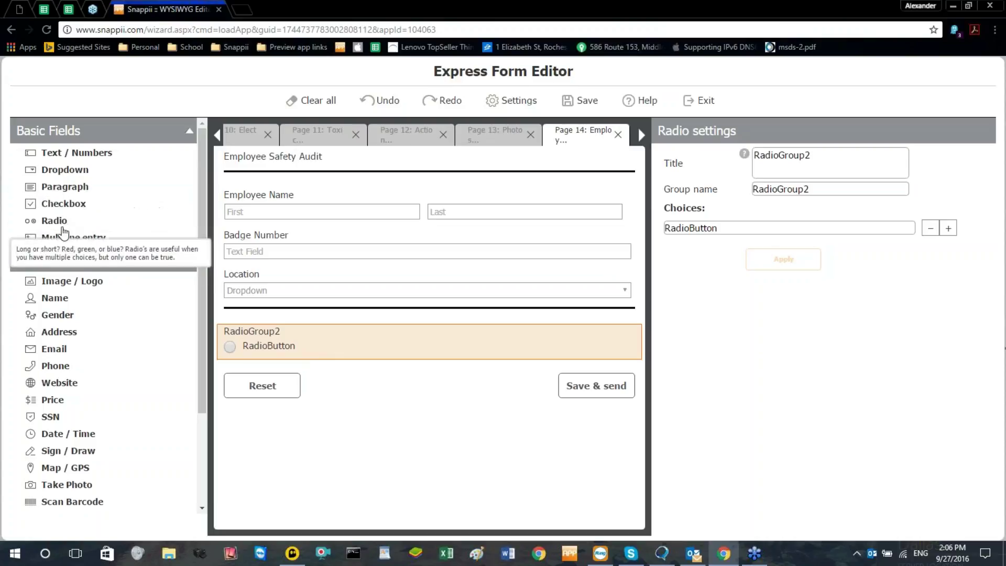
pyautogui.click(59, 203)
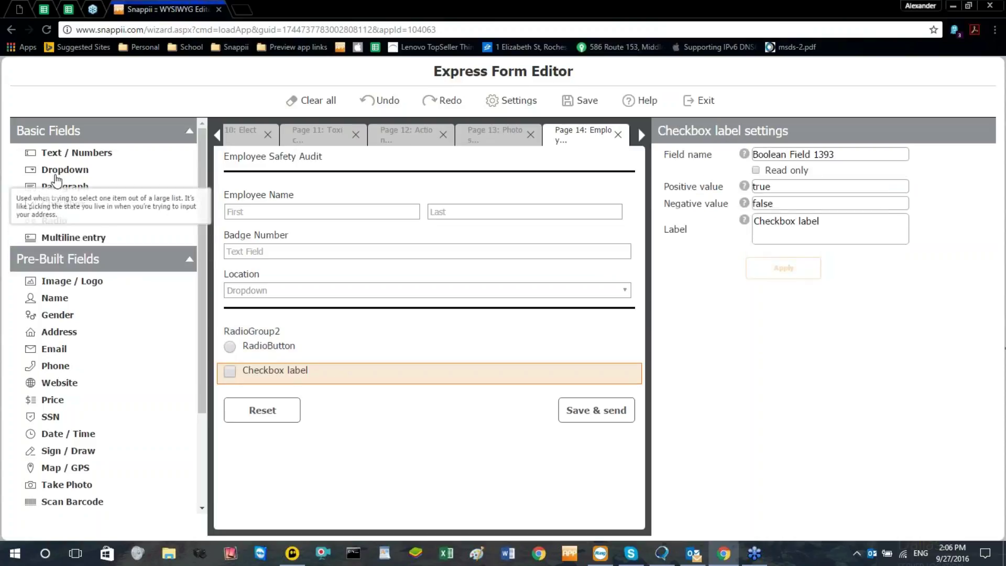
pyautogui.click(62, 173)
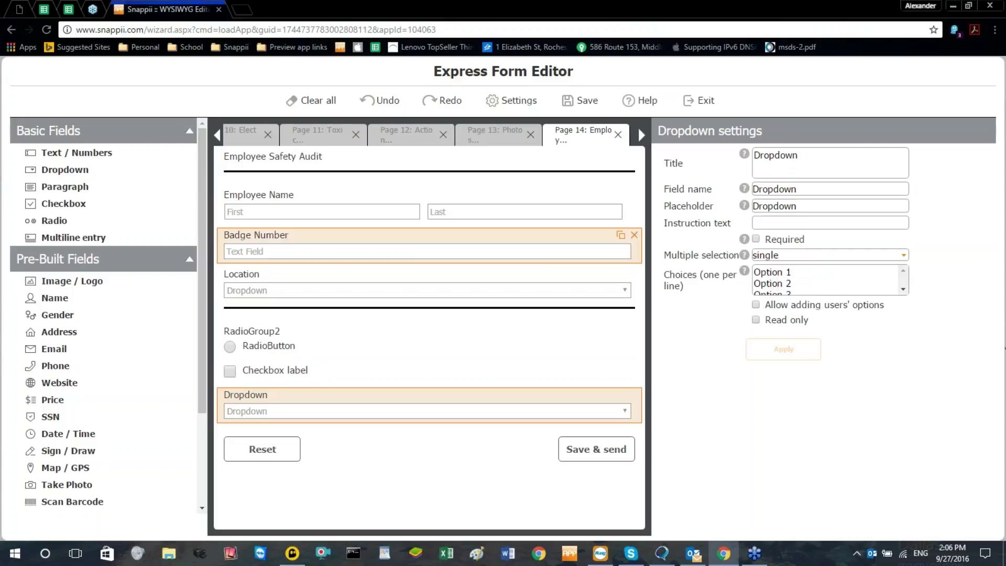
# Title the radio group Protective Eye Wear and reuse that text as its group name
pyautogui.click(335, 341)
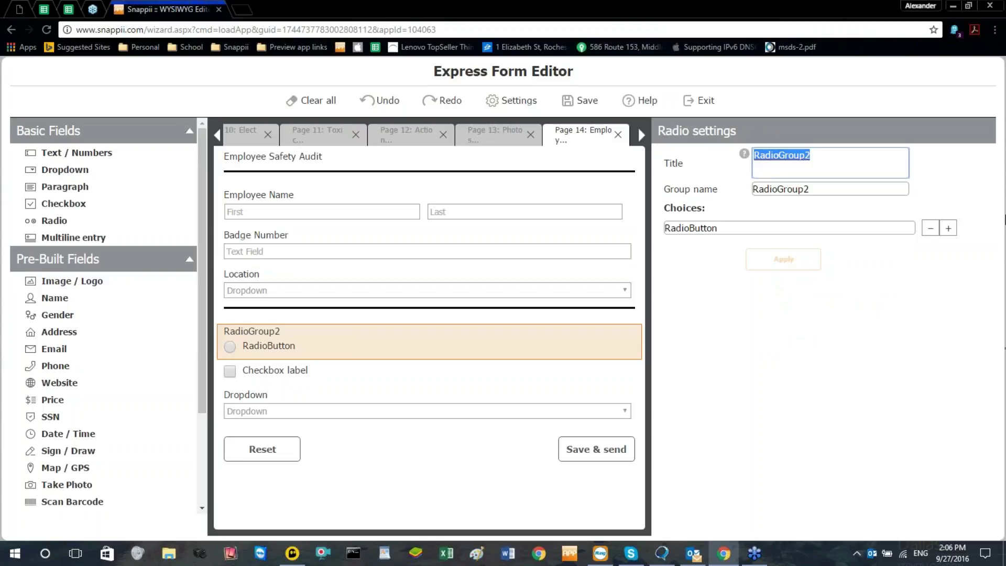
pyautogui.write('Protective Eye Wear')
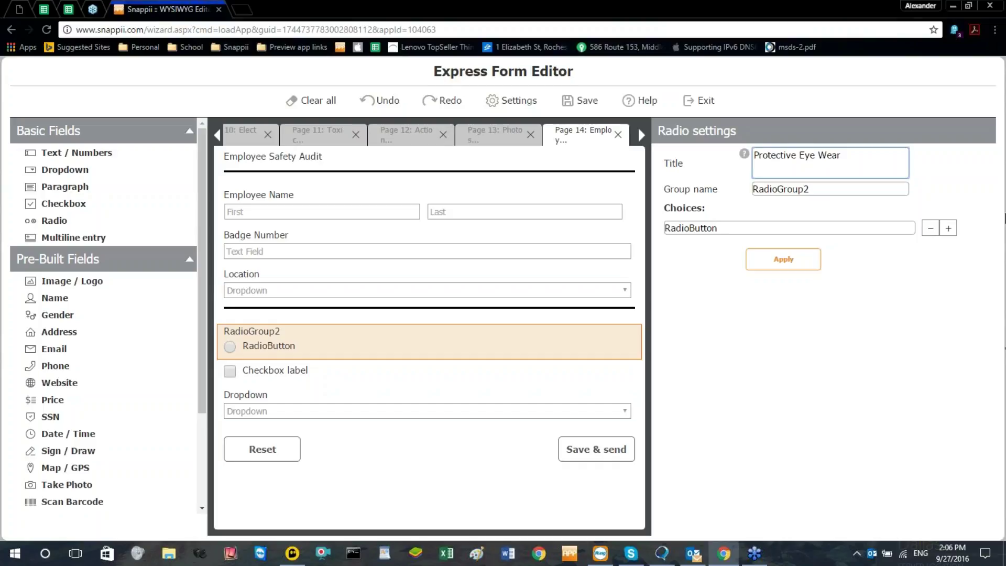
pyautogui.hotkey('ctrl', 'a')
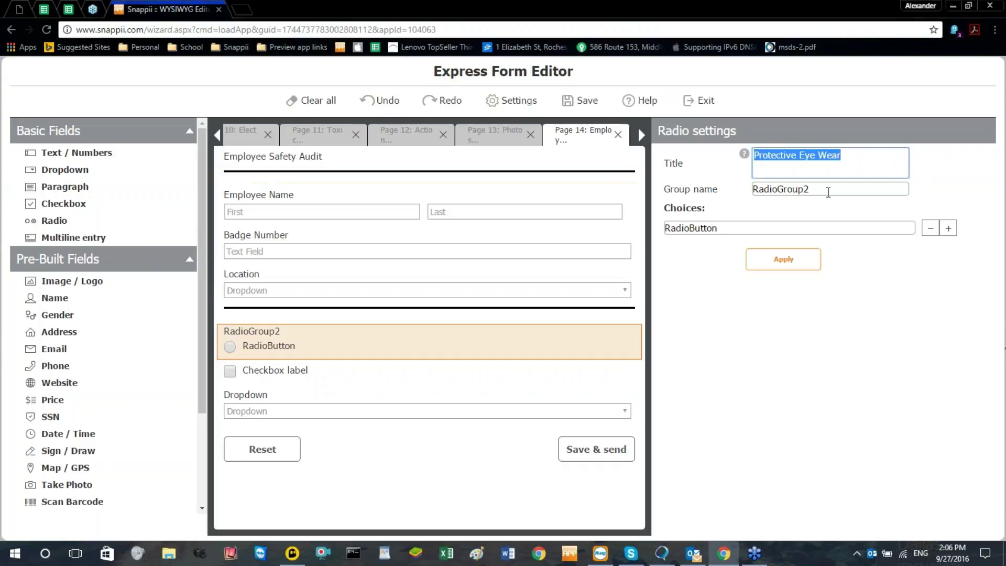
pyautogui.doubleClick(827, 190)
pyautogui.hotkey('ctrl', 'v')
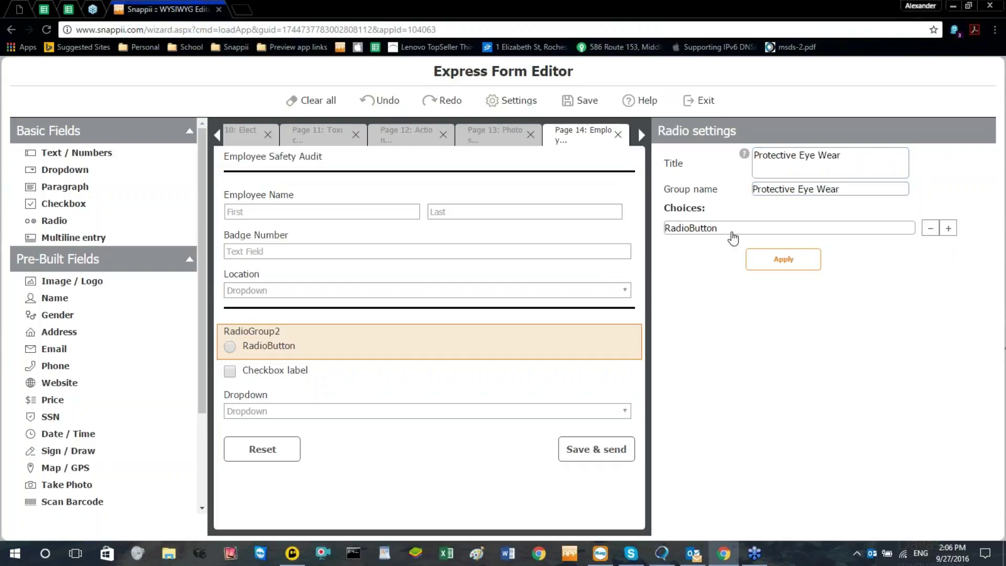
# Give the eye wear question two choices, Yes and No, and apply them
pyautogui.click(948, 228)
pyautogui.doubleClick(732, 228)
pyautogui.write('Y')
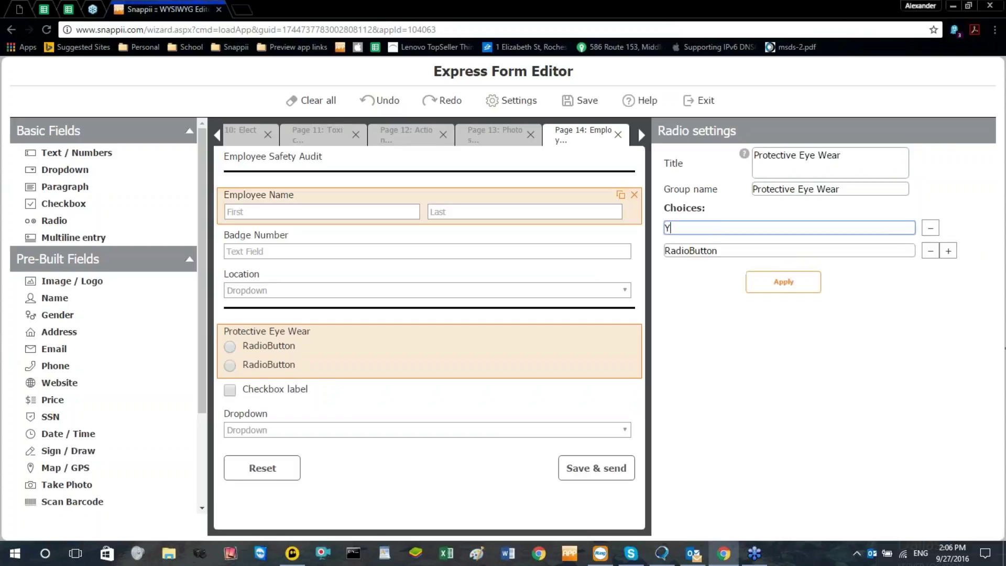
pyautogui.write('es')
pyautogui.press('Tab')
pyautogui.write('No')
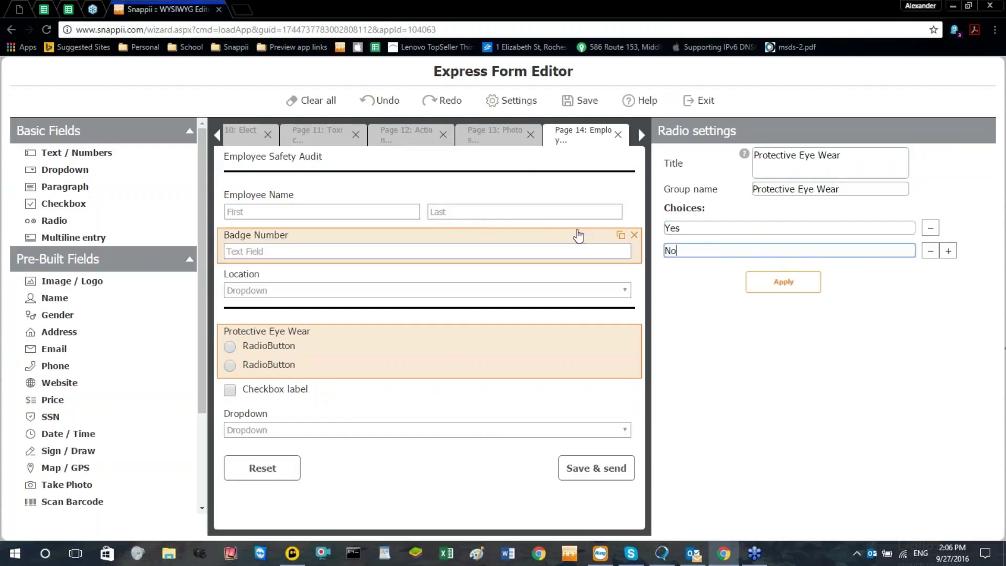
pyautogui.click(783, 281)
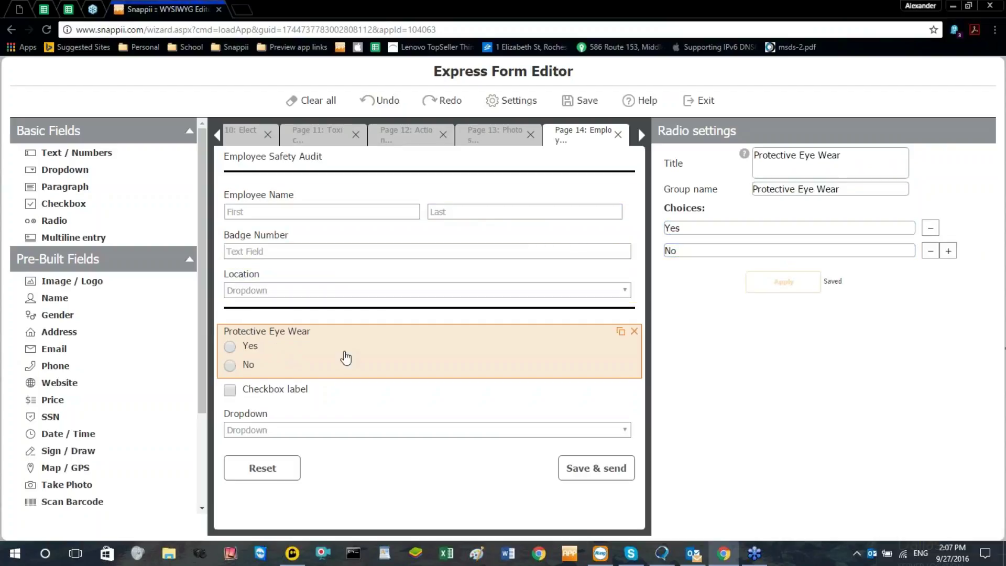
pyautogui.click(285, 397)
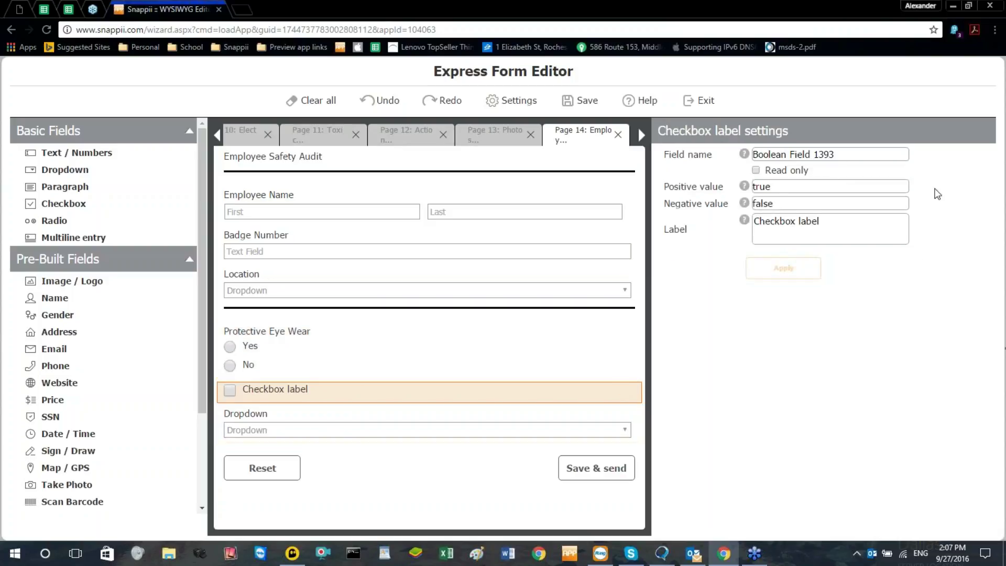
# Set the checkbox's field name and label both to Hearing Protection and apply
pyautogui.tripleClick(833, 154)
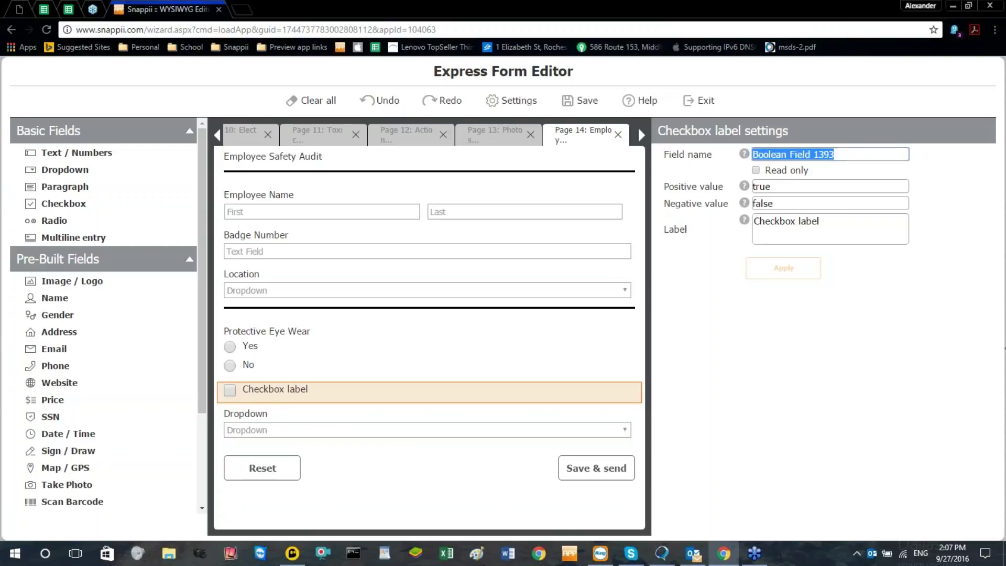
pyautogui.write('Hearing Pr')
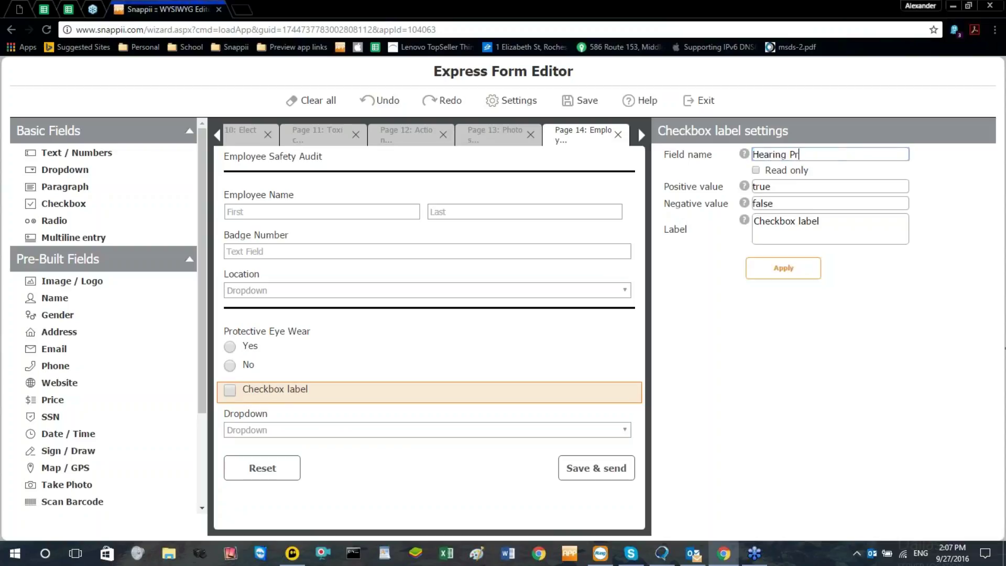
pyautogui.write('otection')
pyautogui.moveTo(828, 154); pyautogui.dragTo(784, 176)
pyautogui.tripleClick(796, 154)
pyautogui.tripleClick(809, 233)
pyautogui.hotkey('ctrl', 'v')
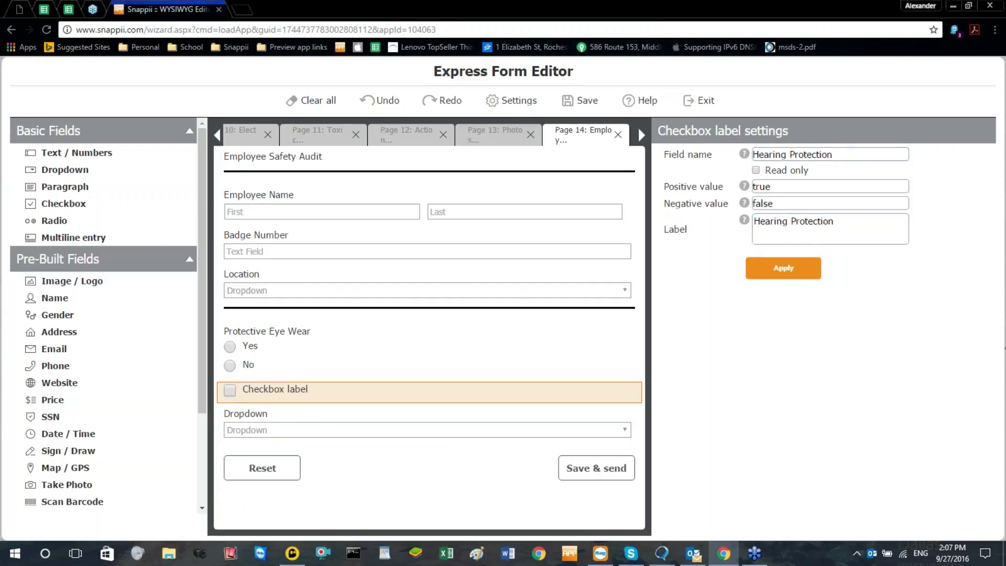
pyautogui.click(776, 276)
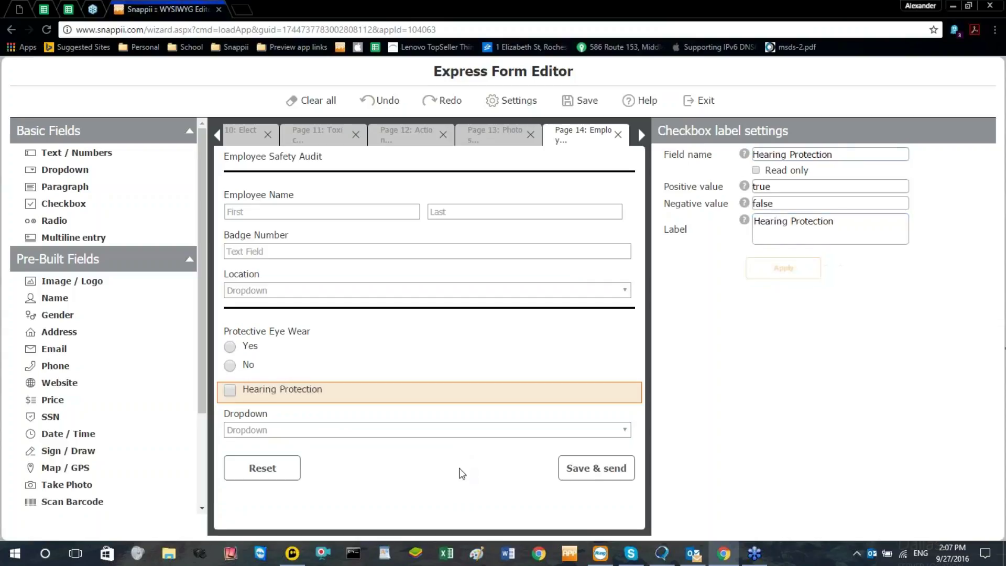
# Title the dropdown Steel Toed Shoes and use the same text as its field name
pyautogui.click(321, 428)
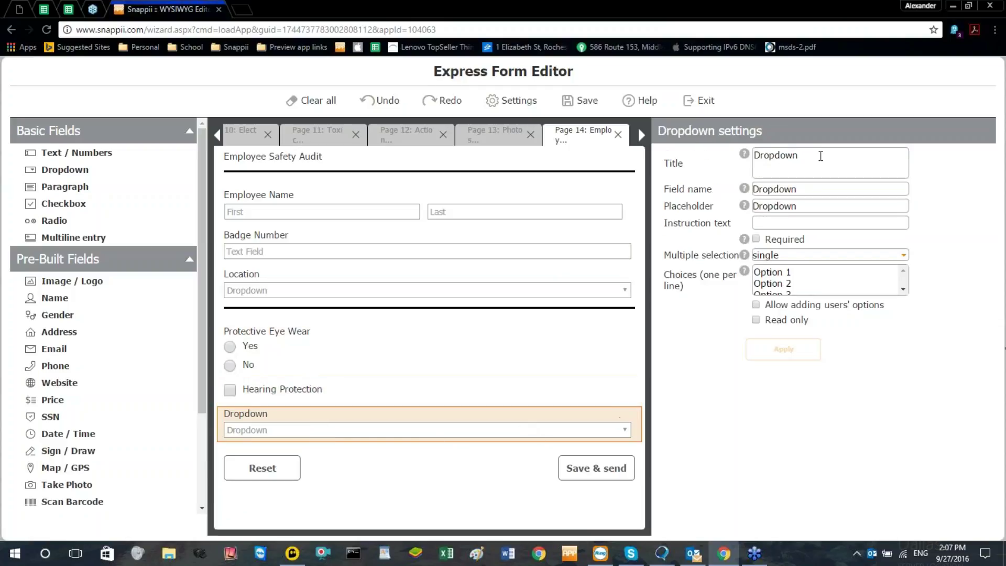
pyautogui.tripleClick(820, 157)
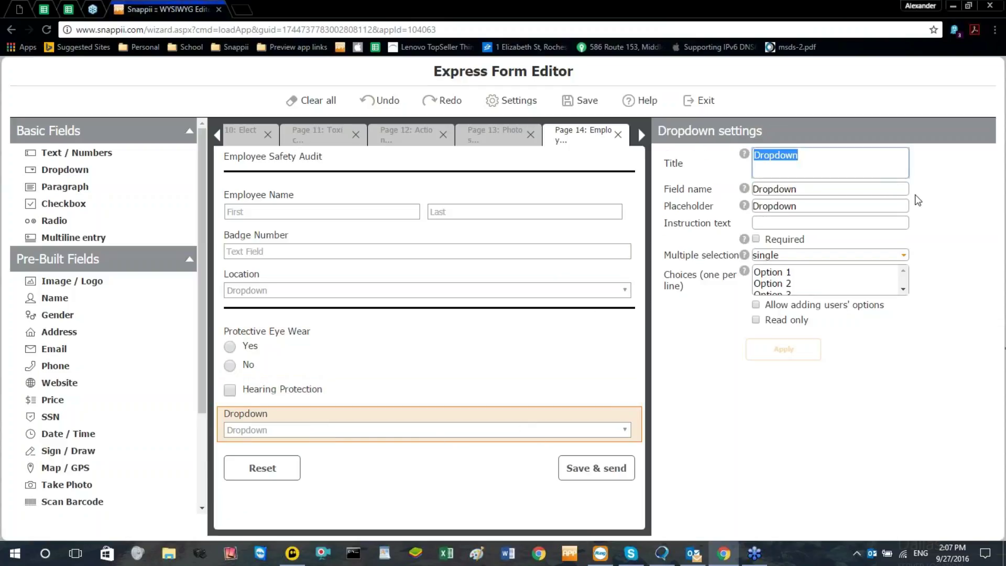
pyautogui.write('St')
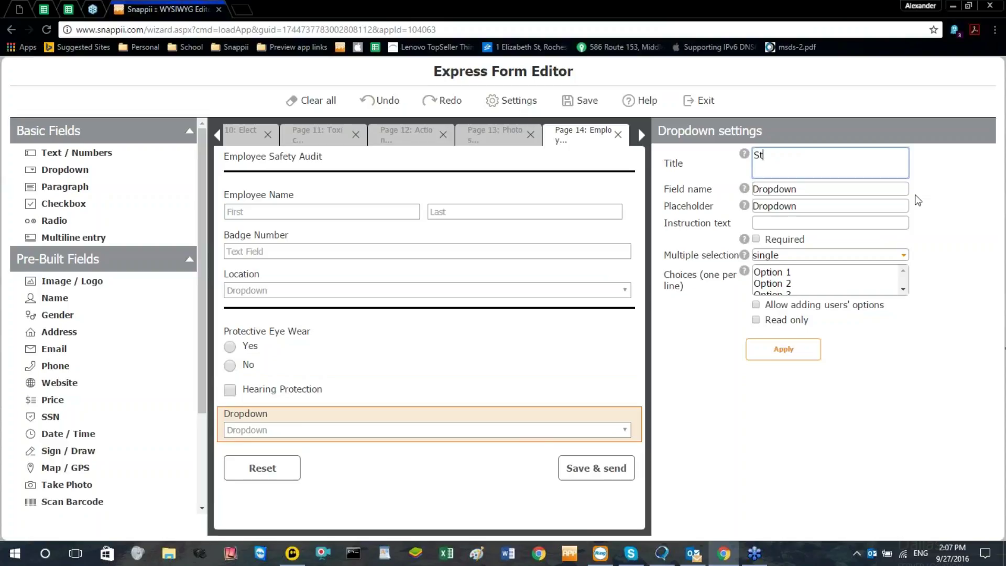
pyautogui.write('eel Toed Shoes')
pyautogui.hotkey('ctrl', 'a')
pyautogui.hotkey('ctrl', 'c')
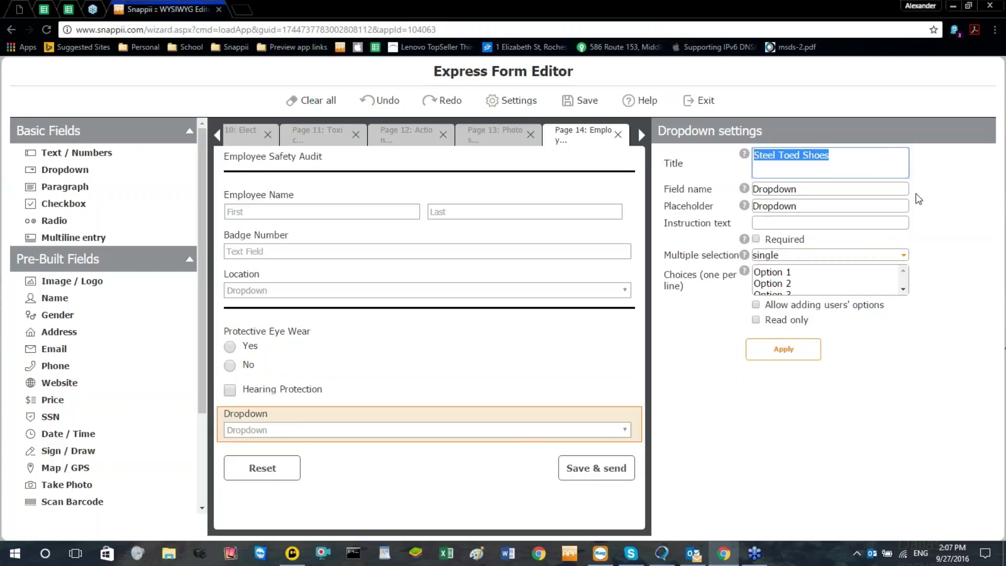
pyautogui.doubleClick(795, 190)
pyautogui.hotkey('ctrl', 'v')
# Clear the dropdown's placeholder, replace its Option choices with Yes/No, and apply
pyautogui.doubleClick(810, 207)
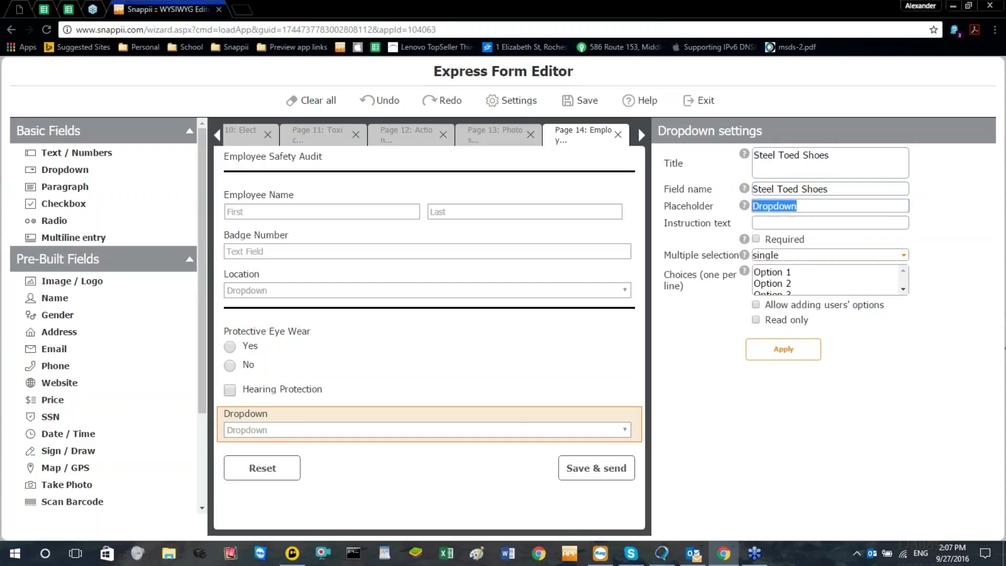
pyautogui.press('BackSpace')
pyautogui.click(755, 276)
pyautogui.hotkey('ctrl', 'a')
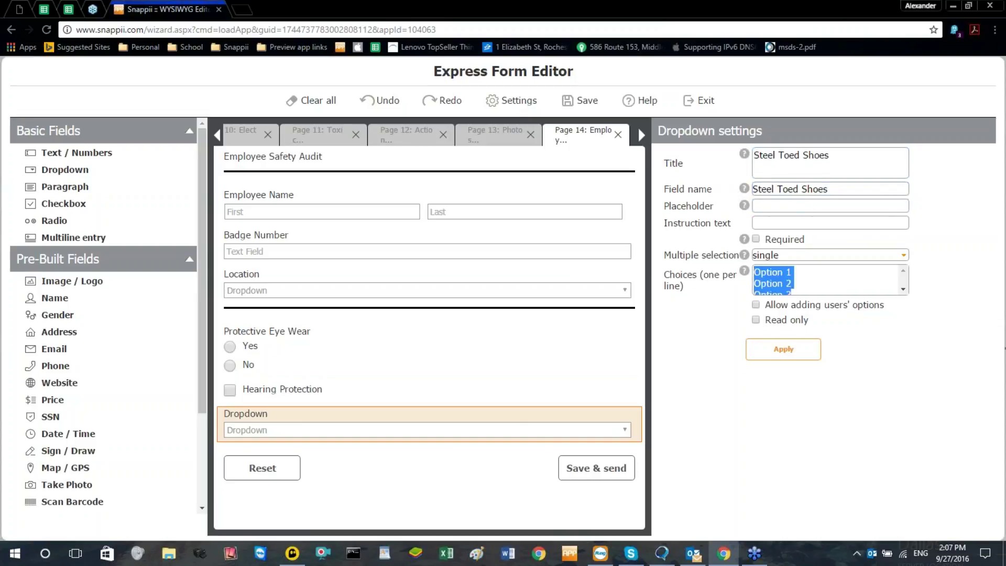
pyautogui.write('Yes')
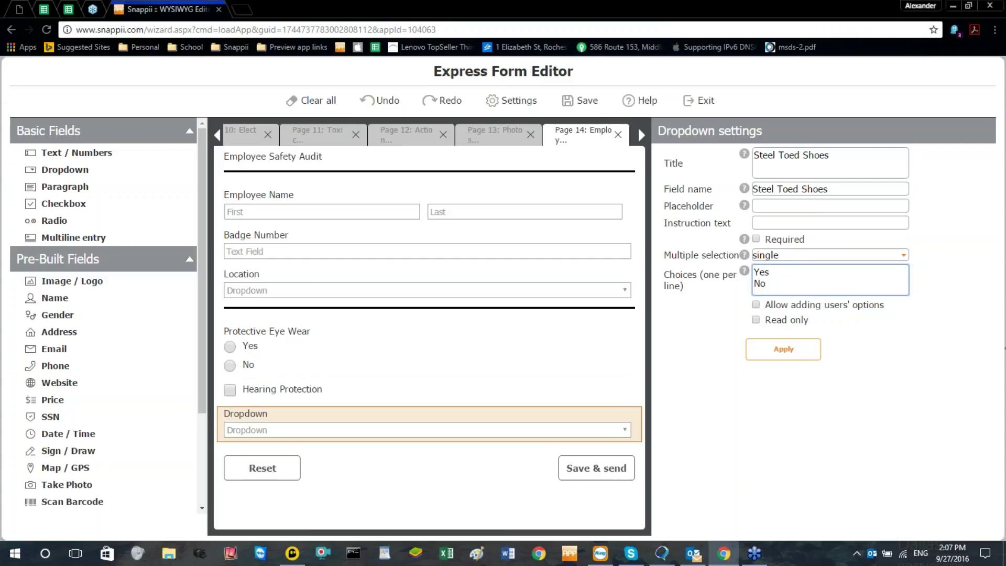
pyautogui.click(792, 351)
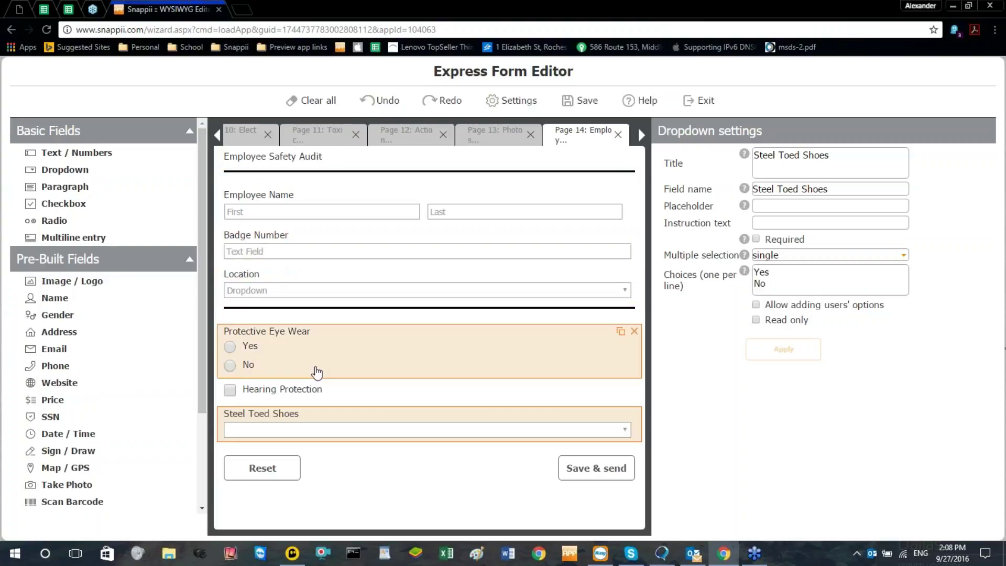
pyautogui.scroll(-3, 202, 467)
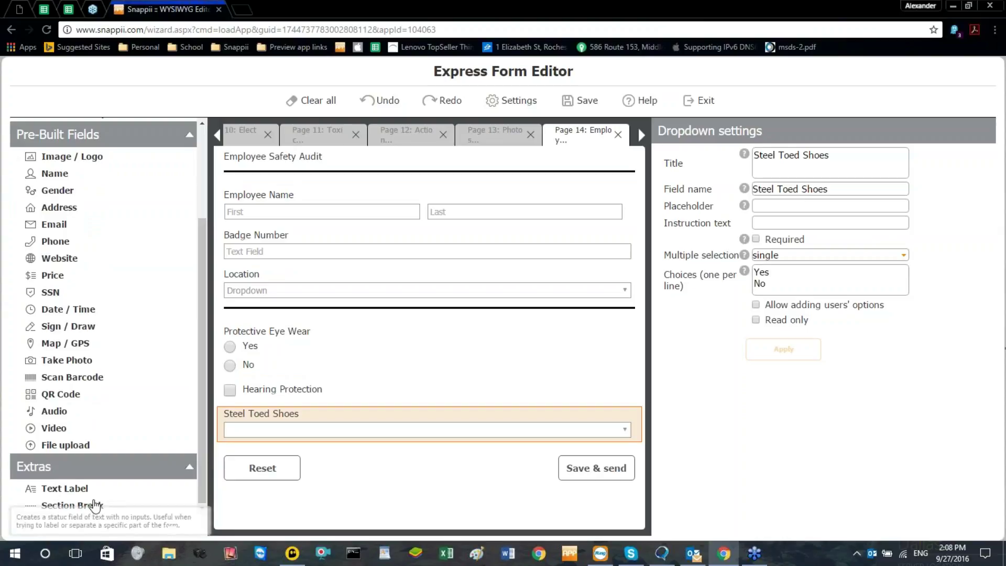
# Add a section break below Steel Toed Shoes and a radio question titled Satisfactory?
pyautogui.click(94, 506)
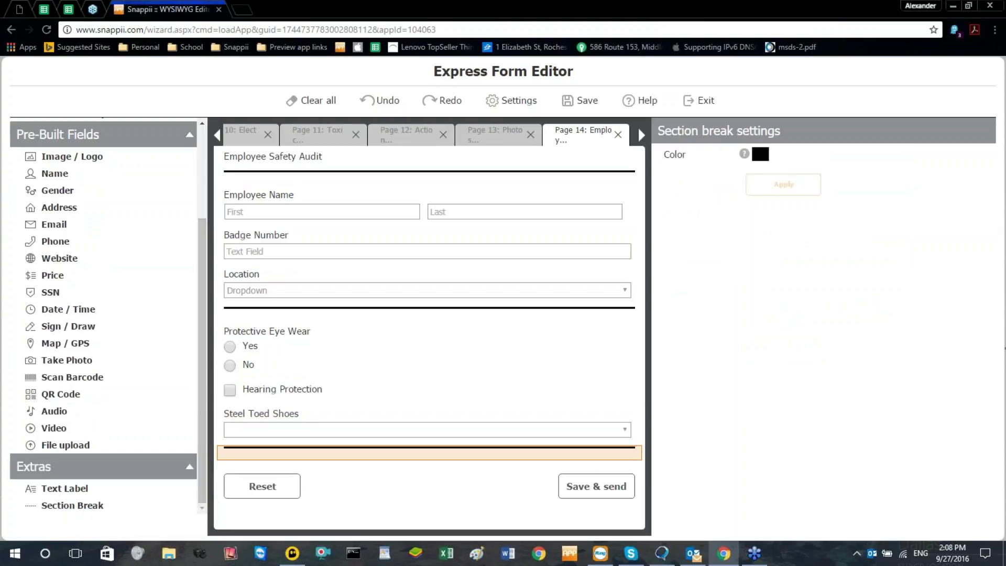
pyautogui.scroll(3, 114, 271)
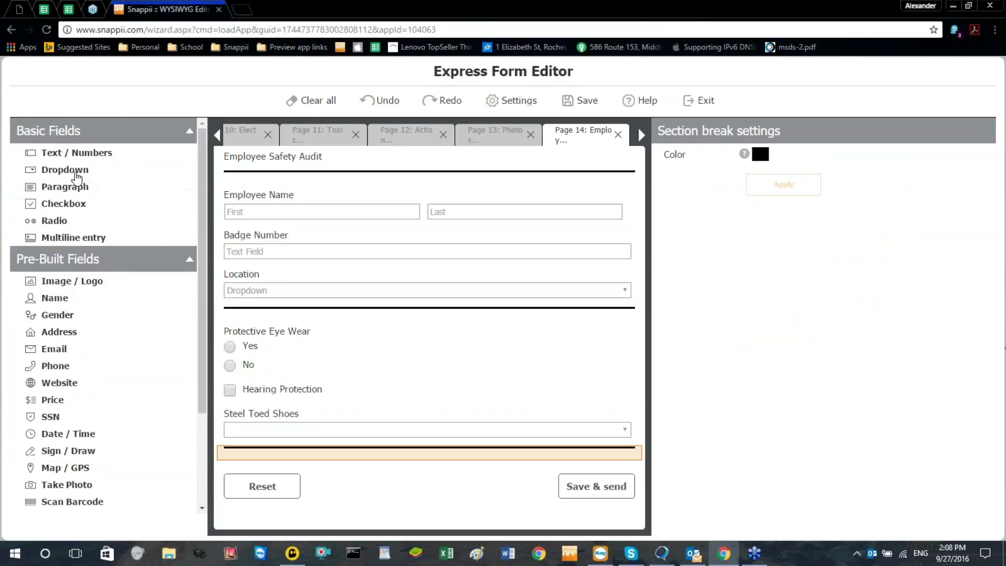
pyautogui.click(53, 220)
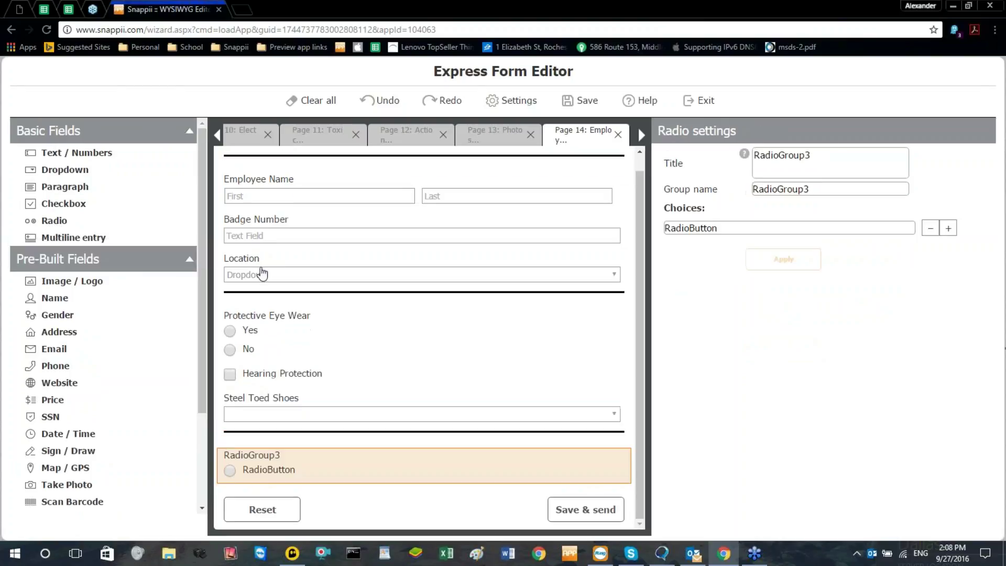
pyautogui.moveTo(831, 152); pyautogui.dragTo(752, 153)
pyautogui.rightClick(768, 159)
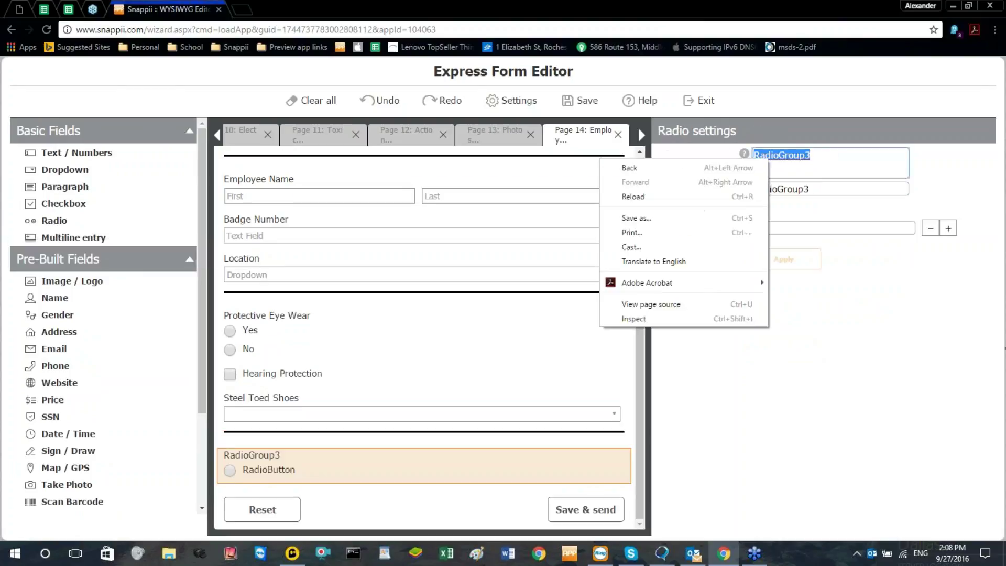
pyautogui.click(840, 165)
pyautogui.moveTo(840, 165); pyautogui.dragTo(726, 164)
pyautogui.write('Satis')
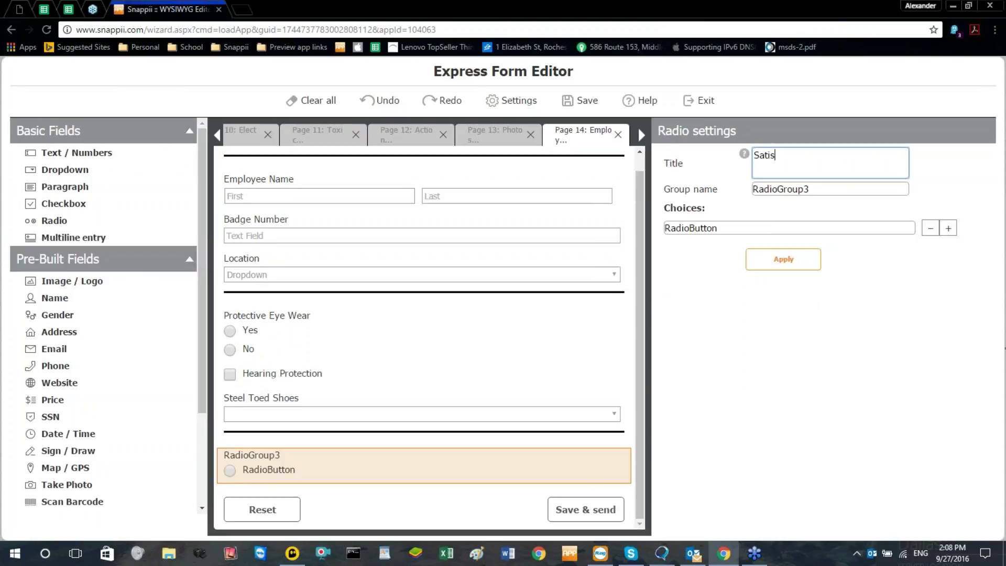
pyautogui.write('factory?')
# Copy Satisfactory? into the group name and enter Yes as the first choice
pyautogui.tripleClick(820, 157)
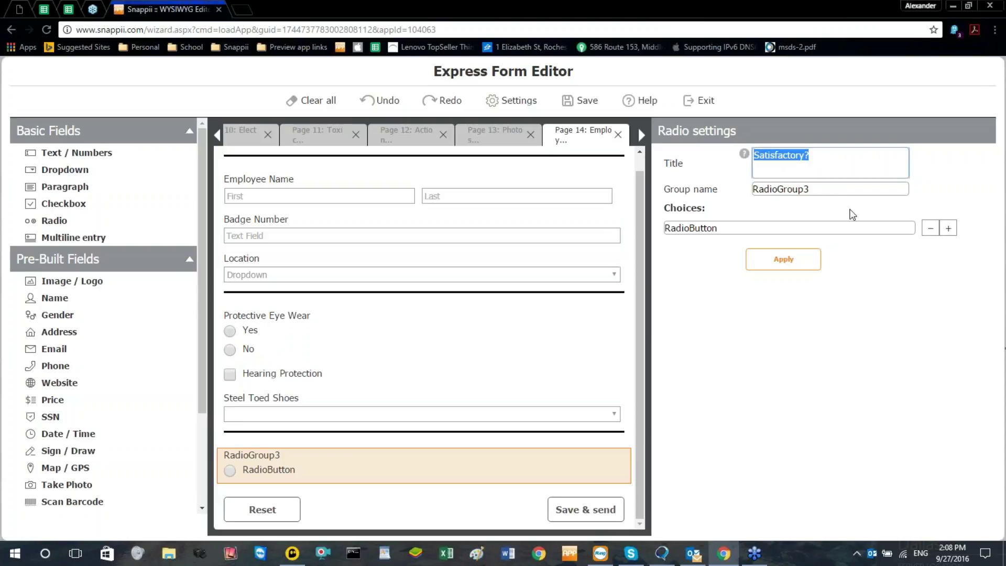
pyautogui.hotkey('ctrl', 'c')
pyautogui.press('Tab')
pyautogui.hotkey('ctrl', 'v')
pyautogui.press('Tab')
pyautogui.write('?Y')
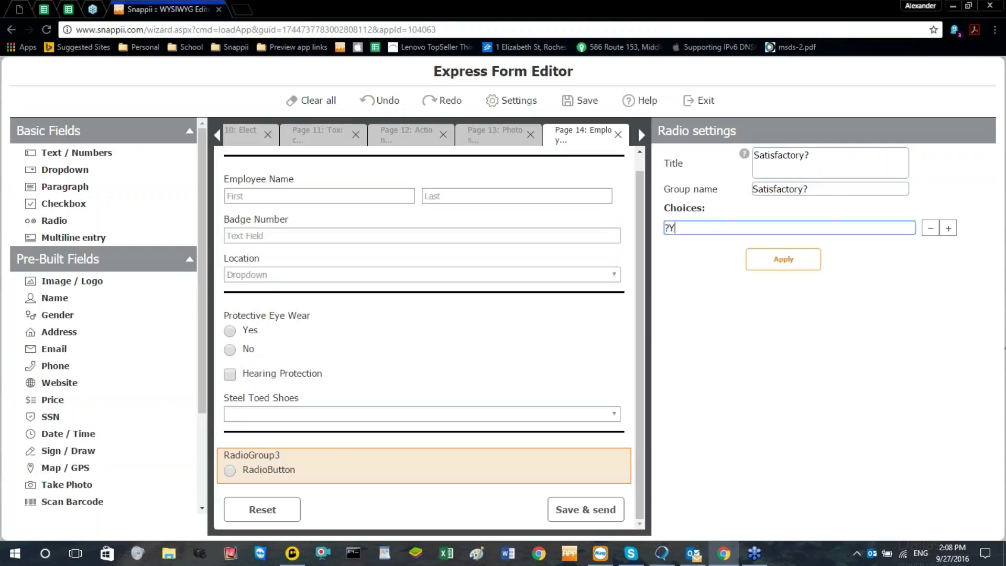
pyautogui.write('es')
pyautogui.press('BackSpace')
pyautogui.press('BackSpace')
pyautogui.press('BackSpace')
pyautogui.write('Yes')
pyautogui.click(931, 228)
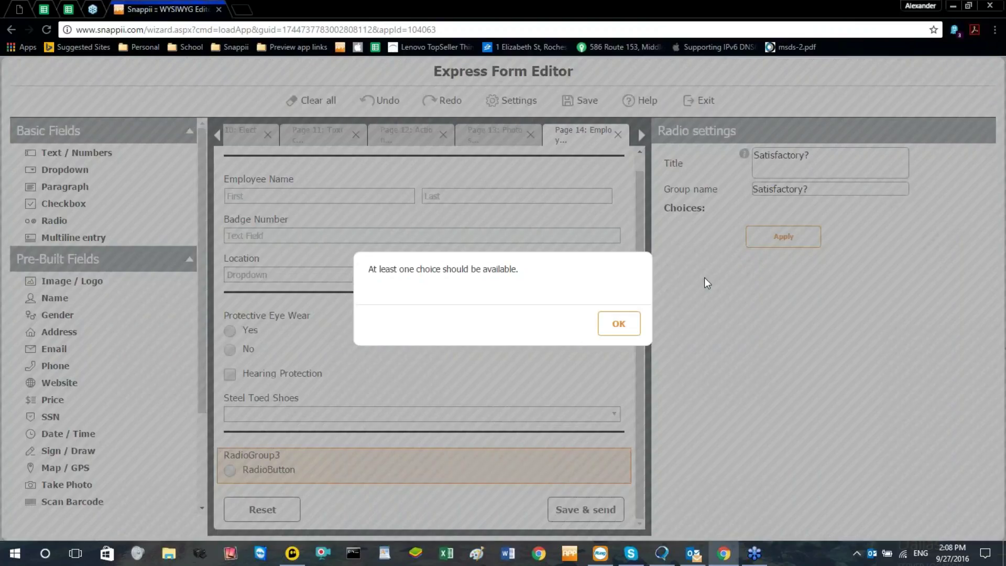
pyautogui.click(626, 315)
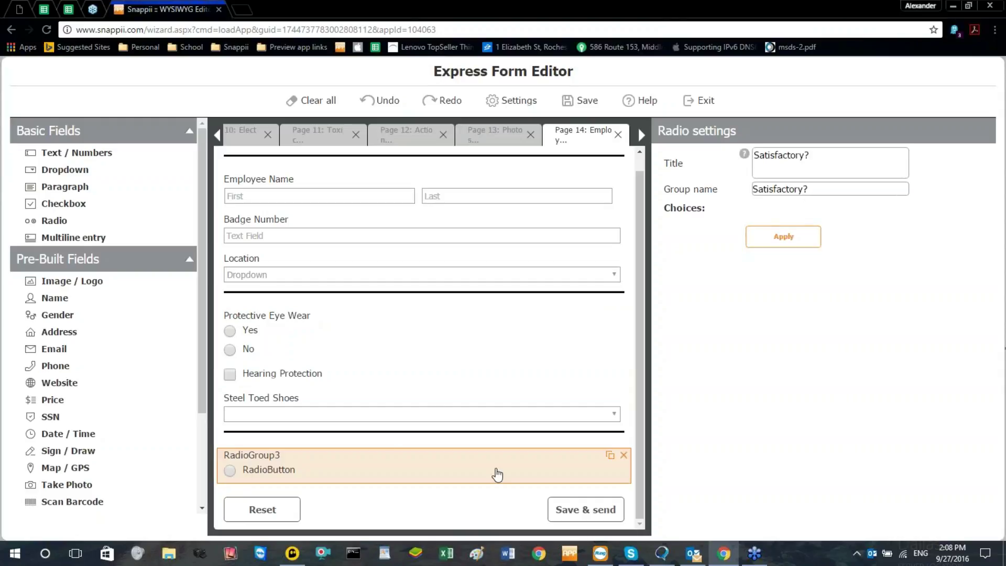
# Add another radio question at the form's end titled Satisfactory?
pyautogui.scroll(1, 607, 460)
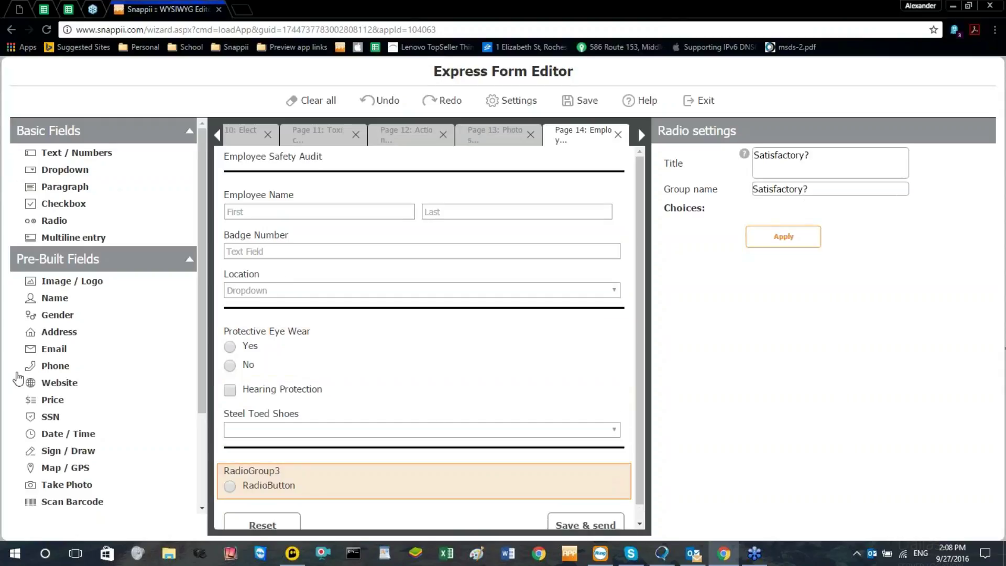
pyautogui.click(68, 221)
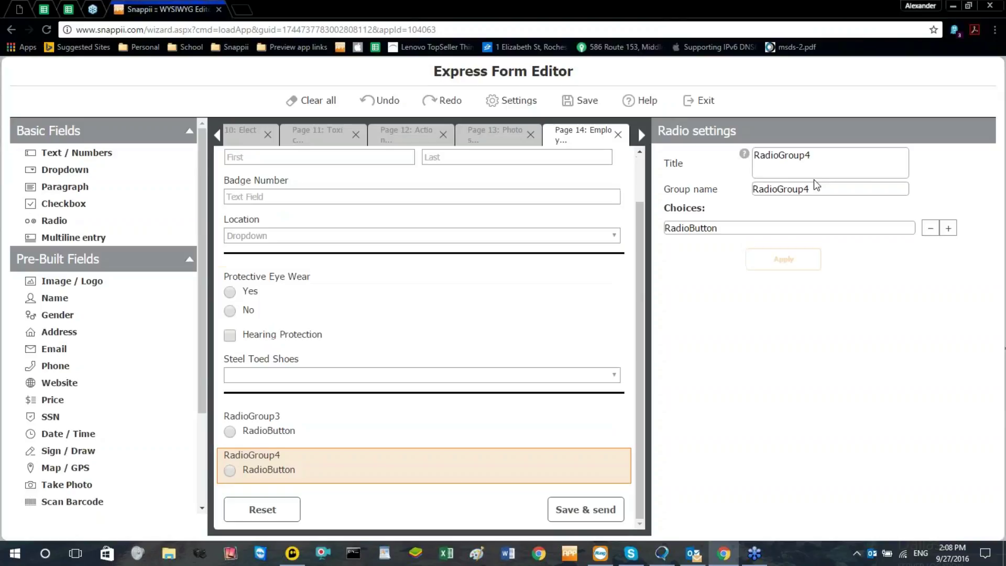
pyautogui.doubleClick(786, 155)
pyautogui.hotkey('ctrl', 'v')
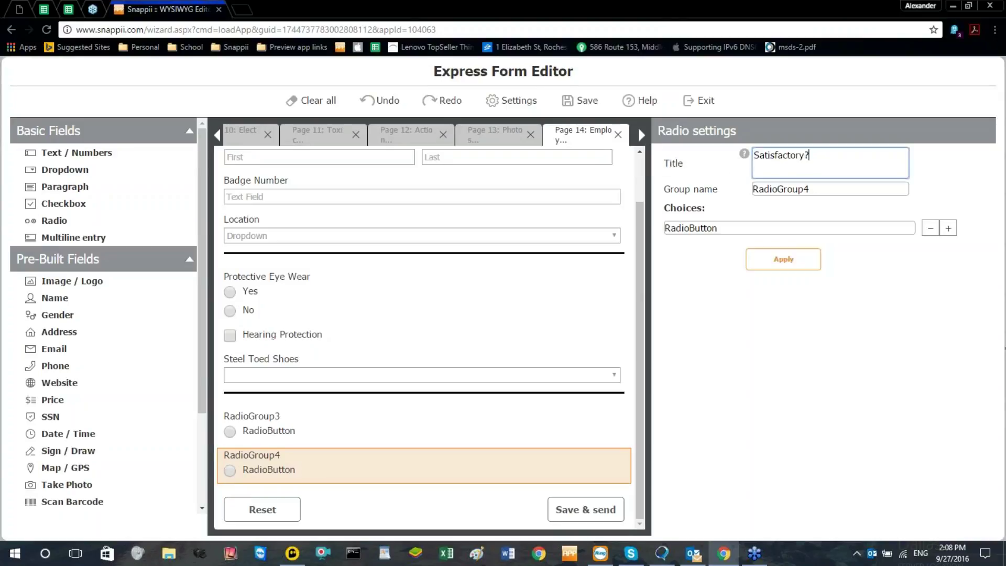
pyautogui.click(827, 185)
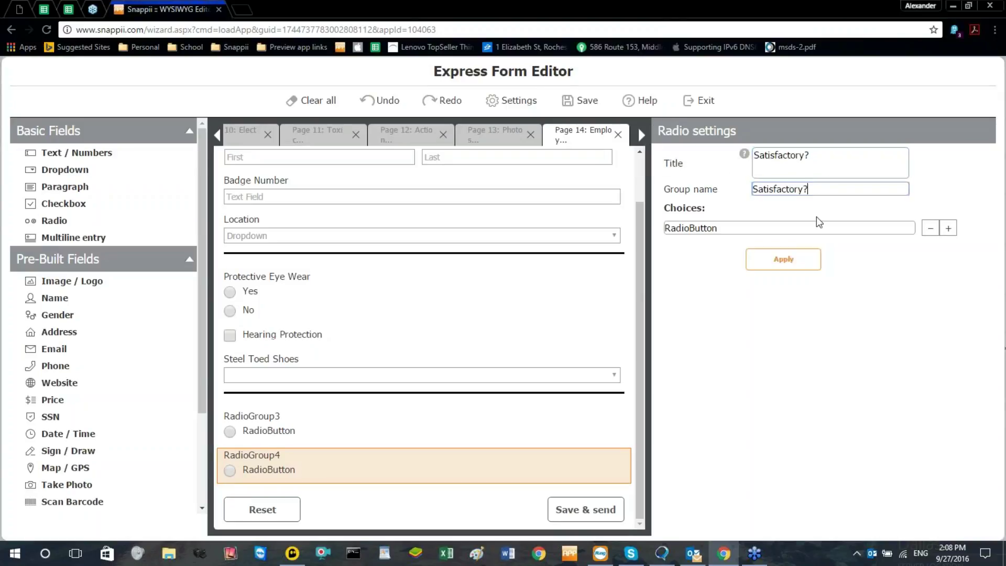
# Give the Satisfactory? question Yes and No choices and apply
pyautogui.click(948, 228)
pyautogui.doubleClick(727, 229)
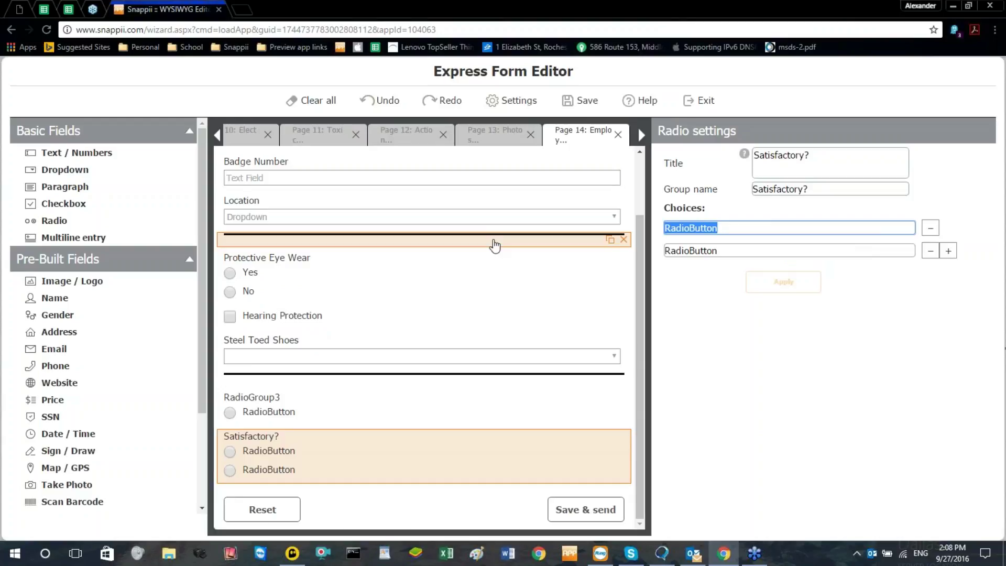
pyautogui.write('Yes')
pyautogui.press('Tab')
pyautogui.write('N')
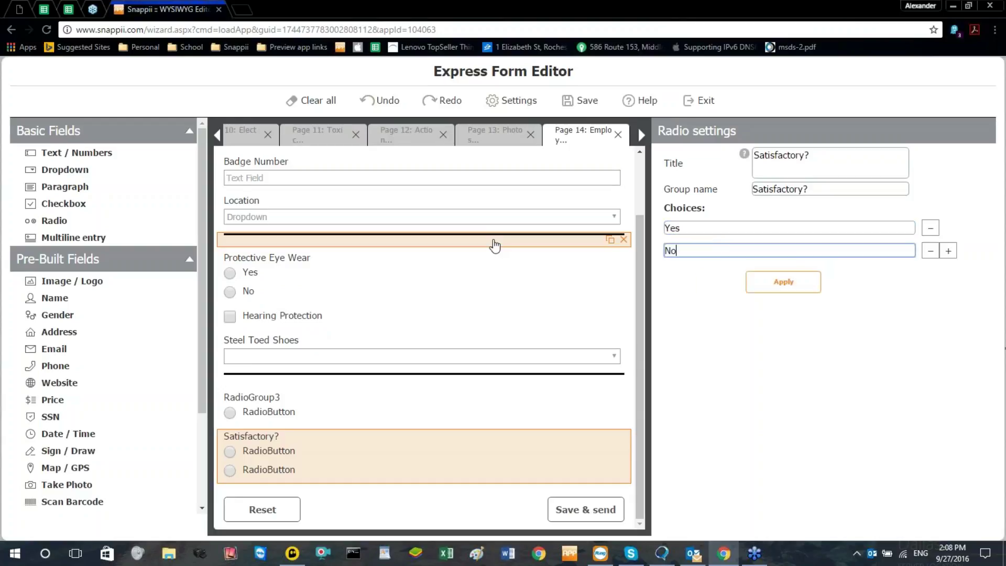
pyautogui.write('o')
pyautogui.click(770, 283)
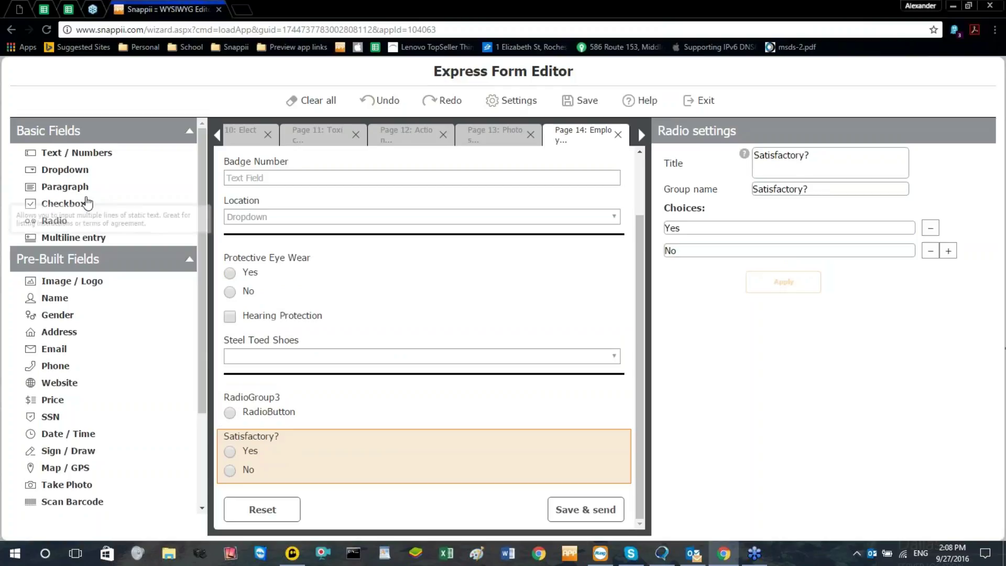
# Add a paragraph field titled Corrective Actions Taken at the end of the form
pyautogui.click(63, 186)
pyautogui.doubleClick(795, 155)
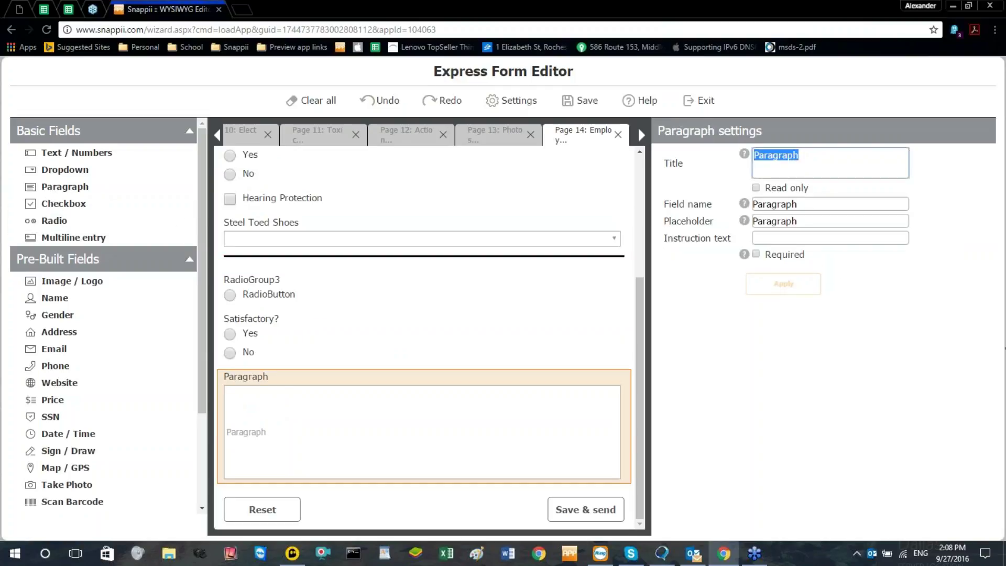
pyautogui.write('Correct')
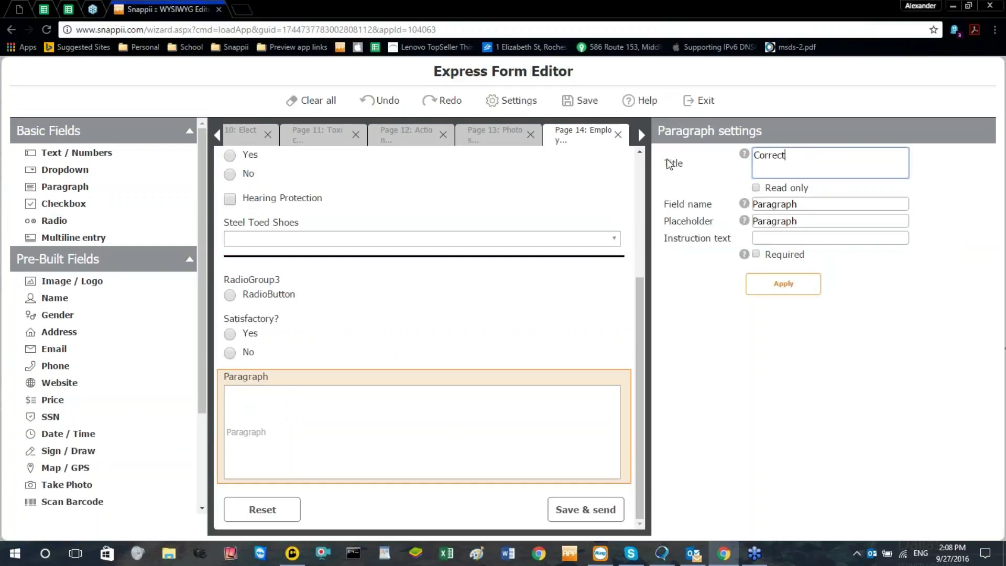
pyautogui.write('ive Actions Taken')
pyautogui.click(828, 155)
pyautogui.write('s')
pyautogui.hotkey('ctrl', 'a')
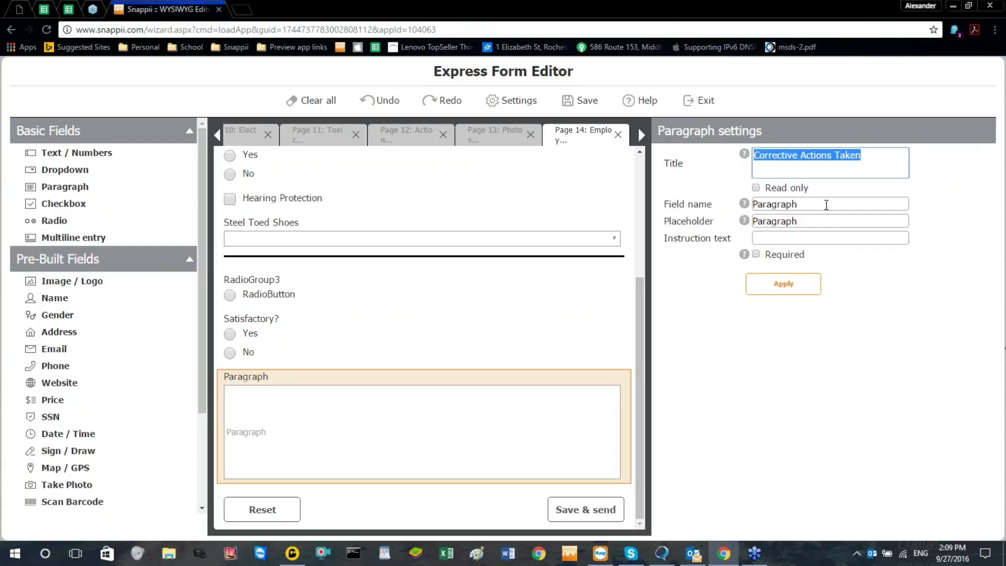
# Use Corrective Actions Taken as the field name, clear the placeholder, and apply
pyautogui.doubleClick(827, 205)
pyautogui.hotkey('ctrl', 'v')
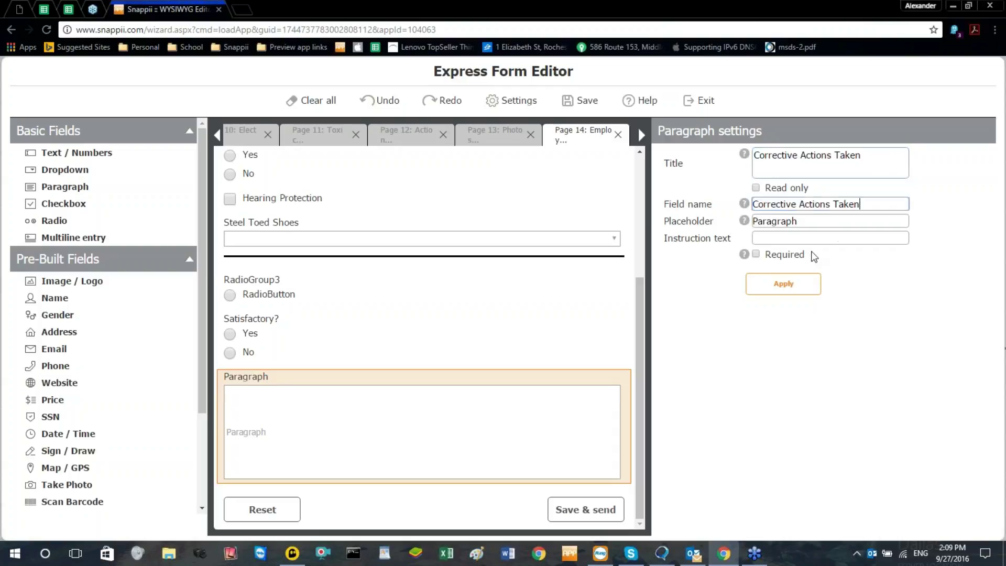
pyautogui.doubleClick(774, 220)
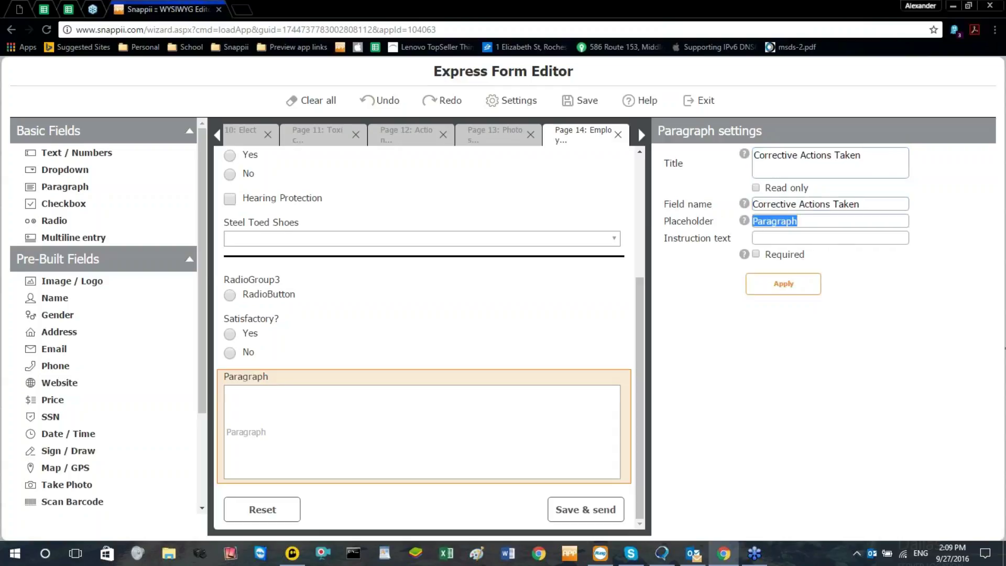
pyautogui.press('BackSpace')
pyautogui.click(783, 283)
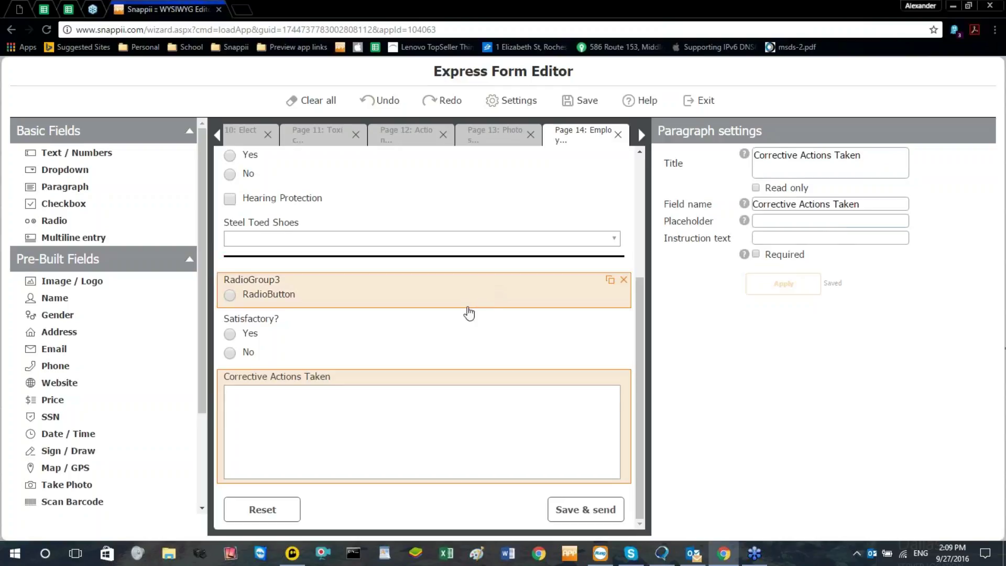
pyautogui.scroll(3, 617, 287)
pyautogui.scroll(-3, 543, 352)
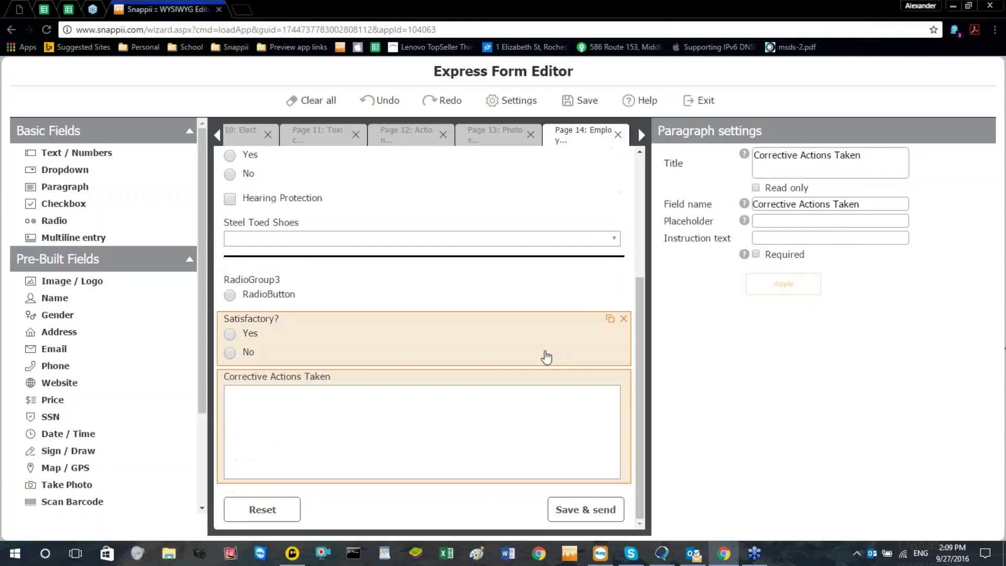
pyautogui.scroll(5, 543, 352)
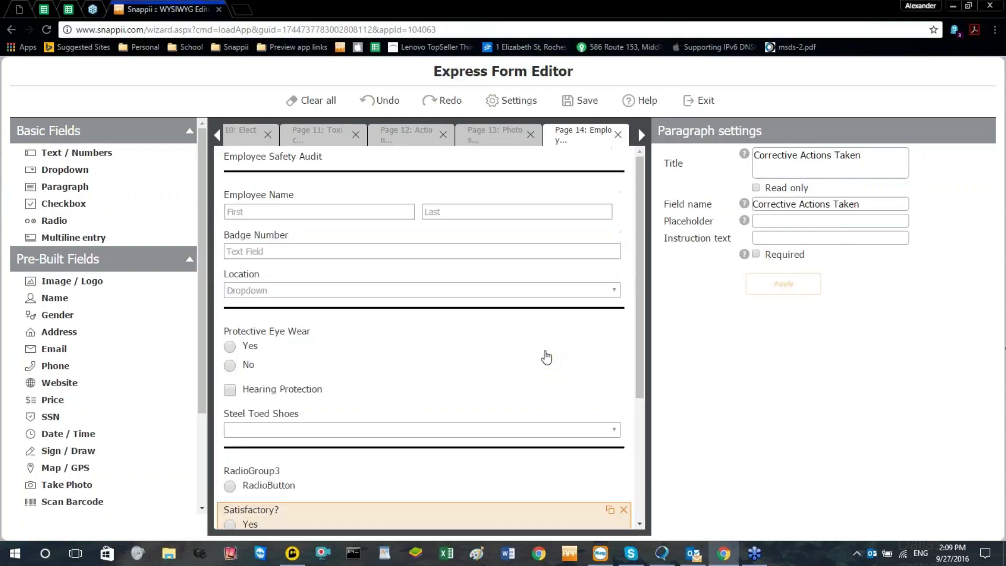
# Exit the Express Form Editor, answering Yes to save all changes
pyautogui.click(702, 105)
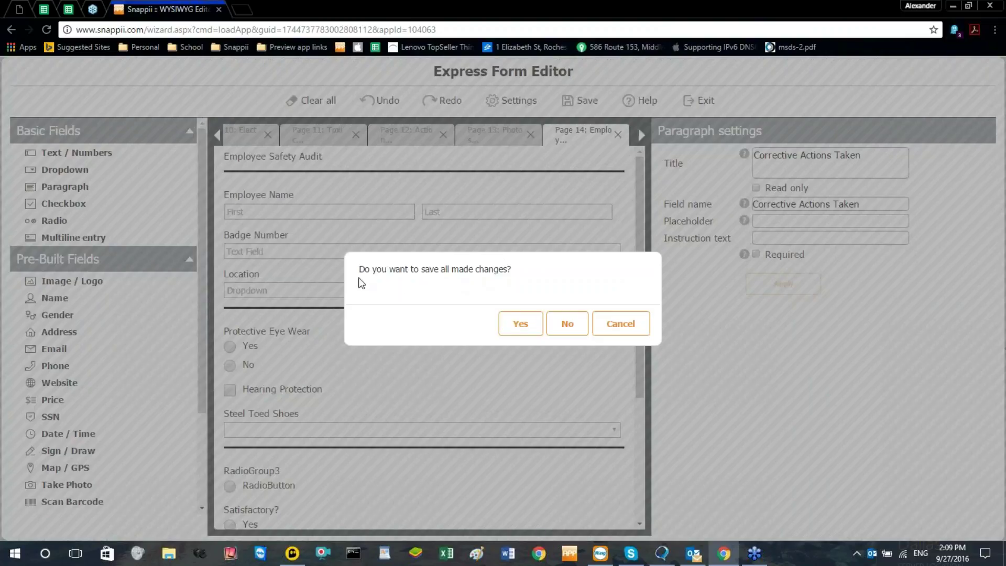
pyautogui.click(520, 323)
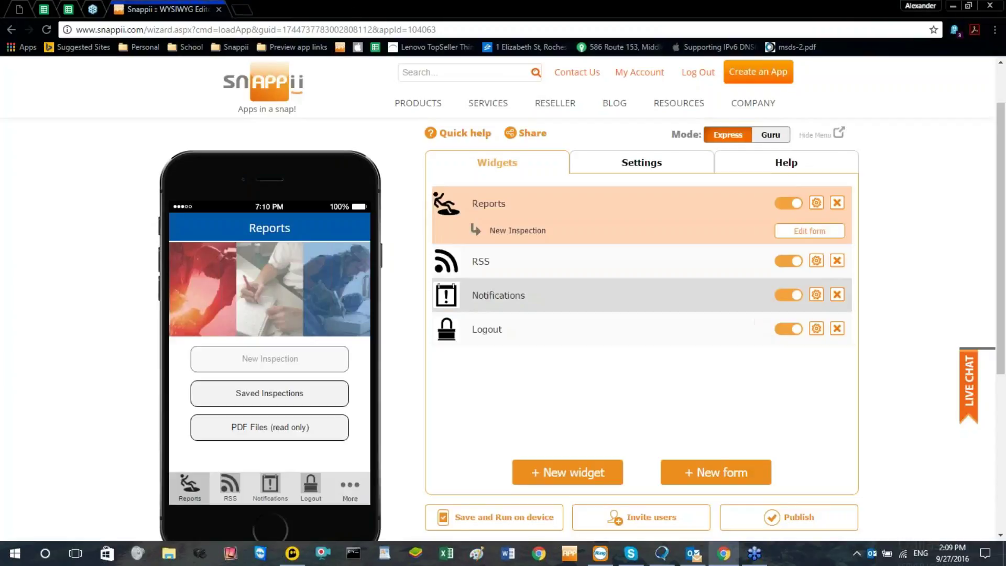
pyautogui.click(857, 552)
pyautogui.click(857, 553)
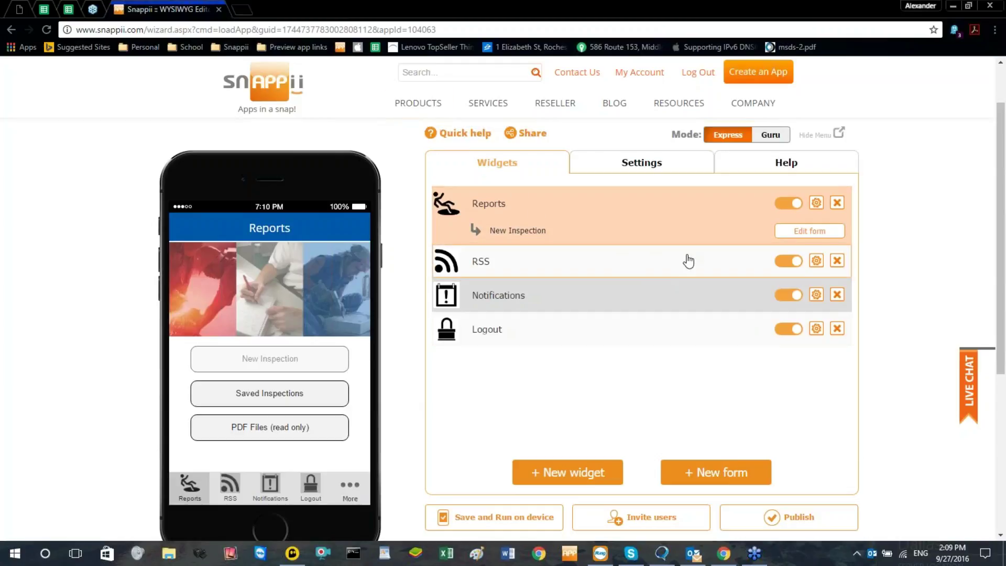
pyautogui.scroll(-1, 612, 364)
pyautogui.scroll(3, 612, 363)
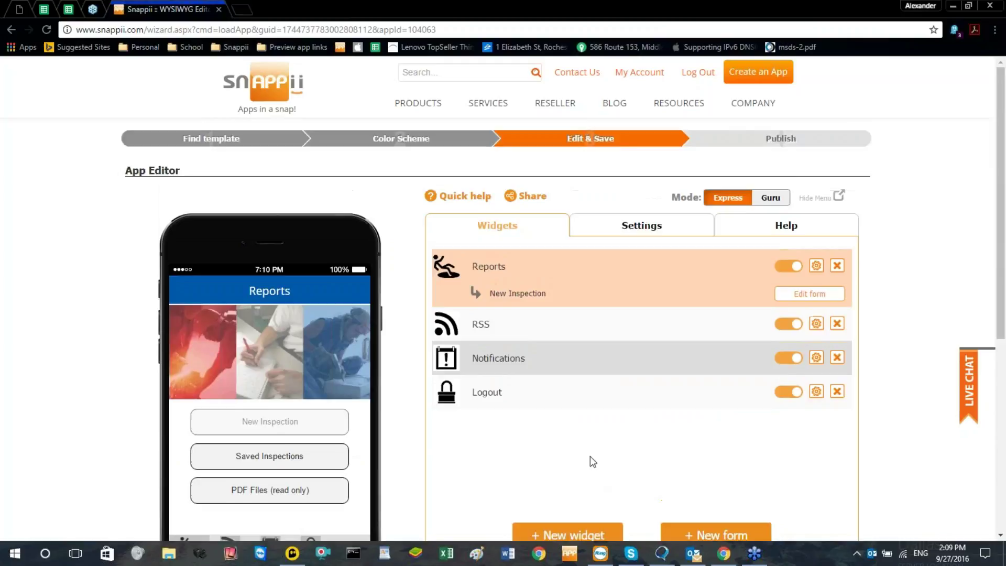
pyautogui.scroll(-2, 589, 461)
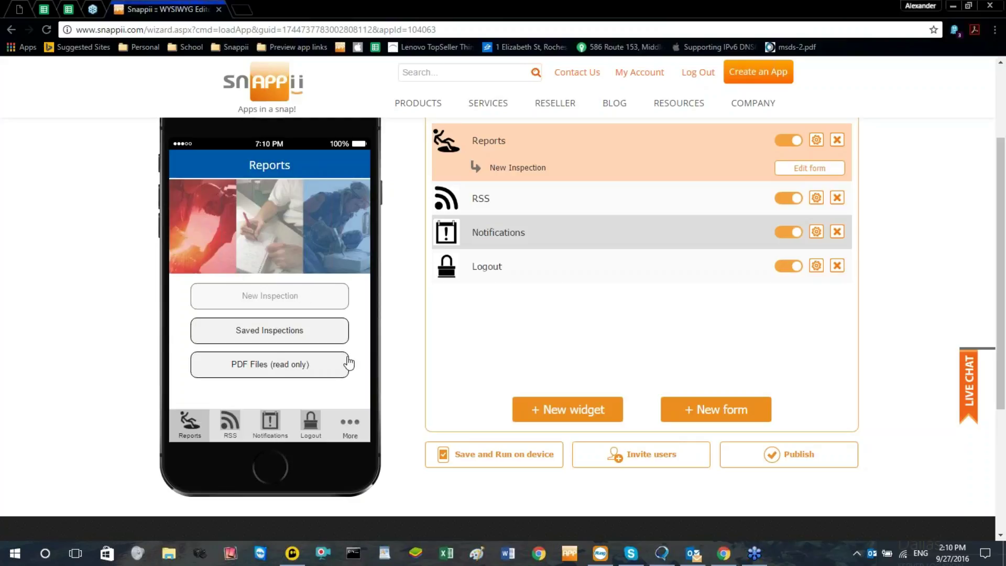
# Search the widgets for PDF and add the PDF Library widget to the app
pyautogui.click(571, 417)
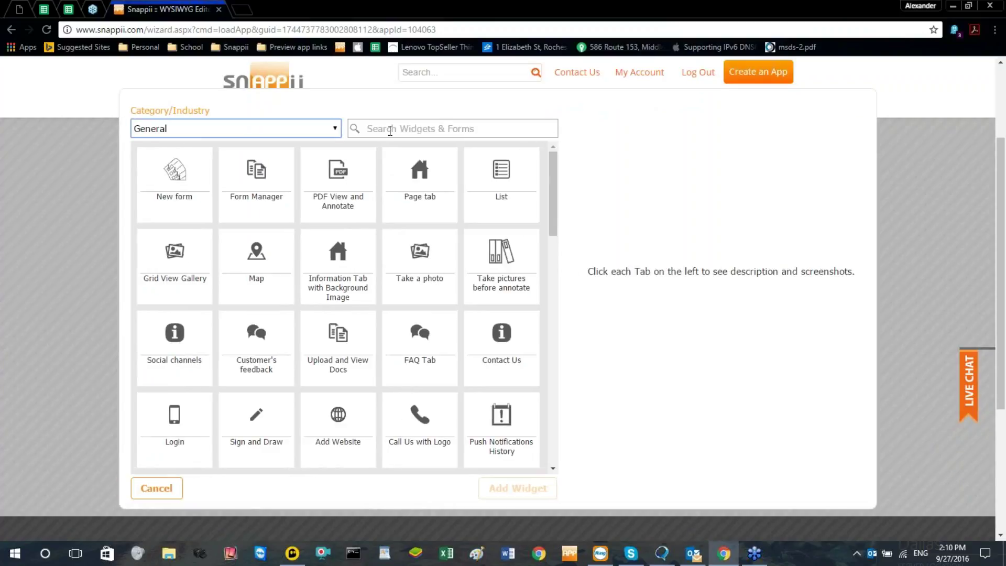
pyautogui.click(390, 130)
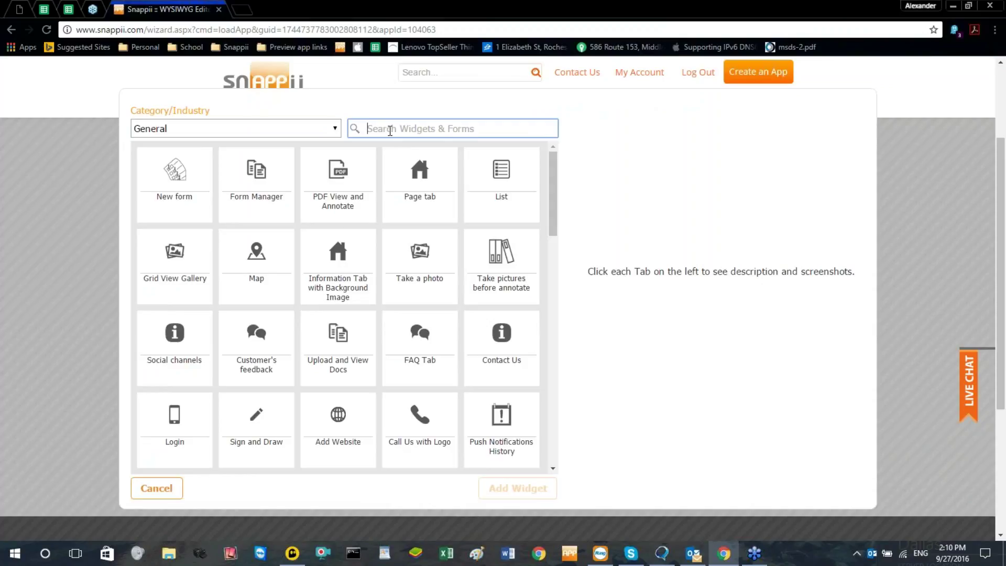
pyautogui.write('PDF')
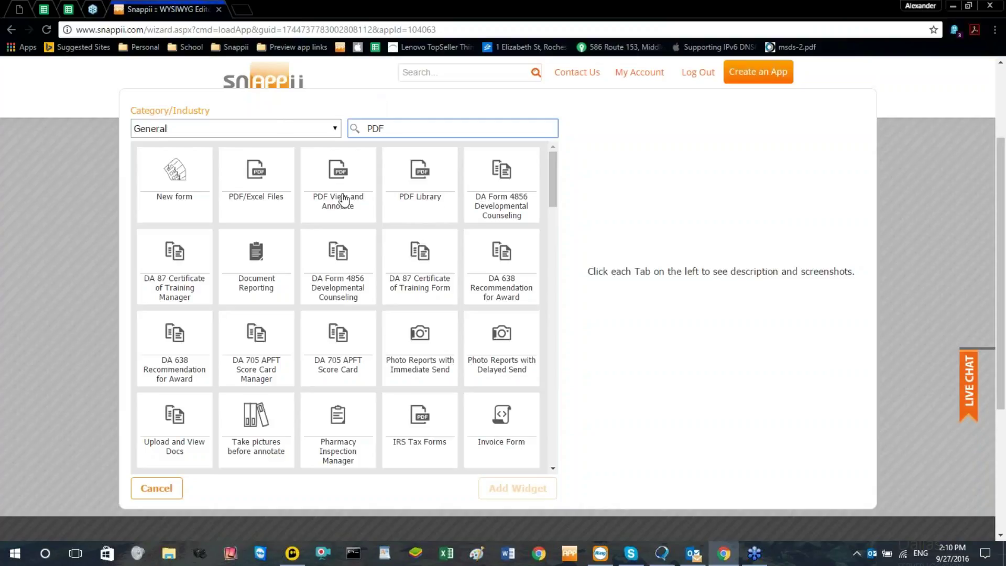
pyautogui.click(413, 198)
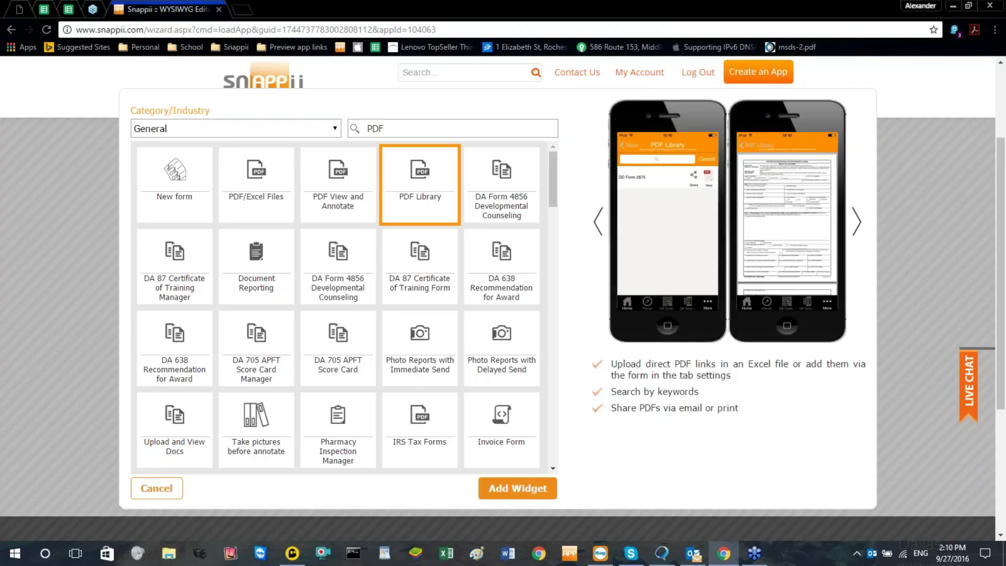
pyautogui.click(538, 489)
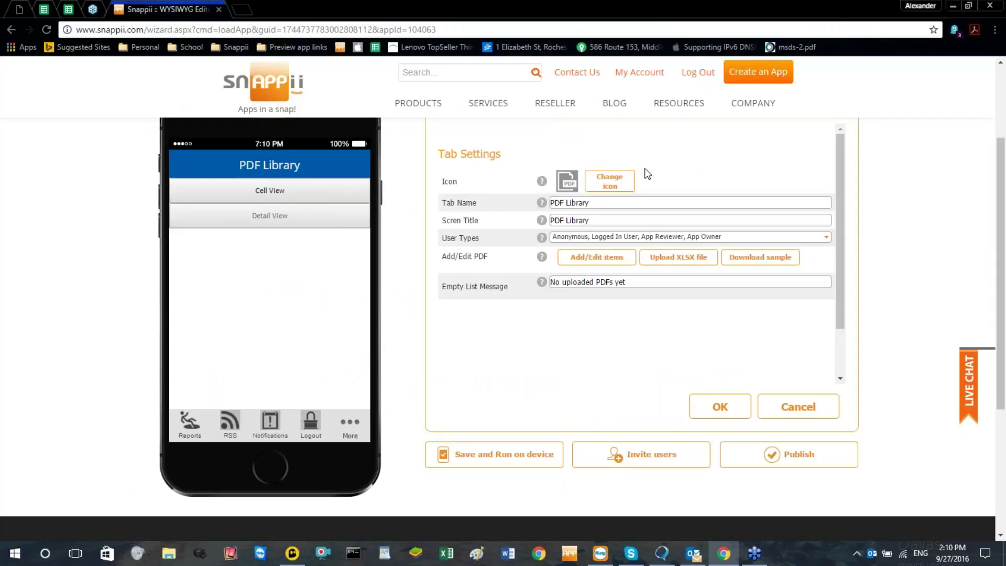
# Set Tab Name and Screen Title to MSDS Library and download the sample XLSX
pyautogui.click(600, 204)
pyautogui.moveTo(600, 205); pyautogui.dragTo(435, 209)
pyautogui.write('MSDS L')
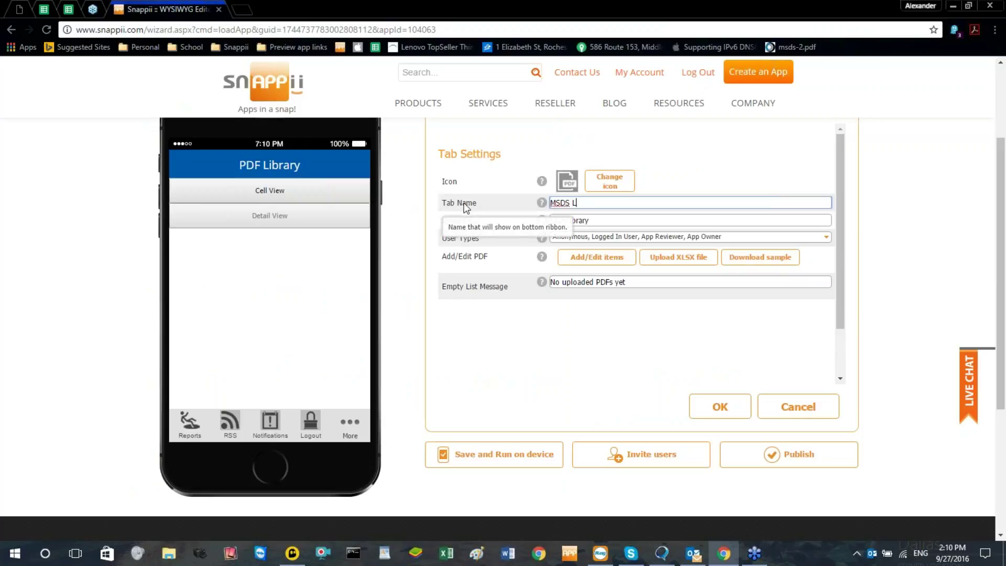
pyautogui.write('ibrary')
pyautogui.moveTo(615, 207); pyautogui.dragTo(507, 218)
pyautogui.hotkey('ctrl', 'c')
pyautogui.hotkey('ctrl', 'v')
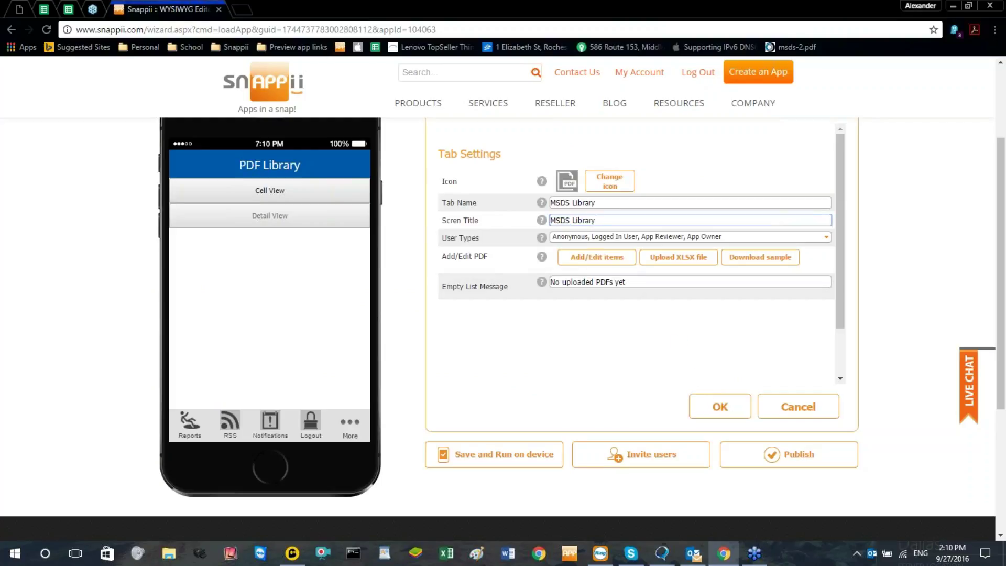
pyautogui.click(764, 262)
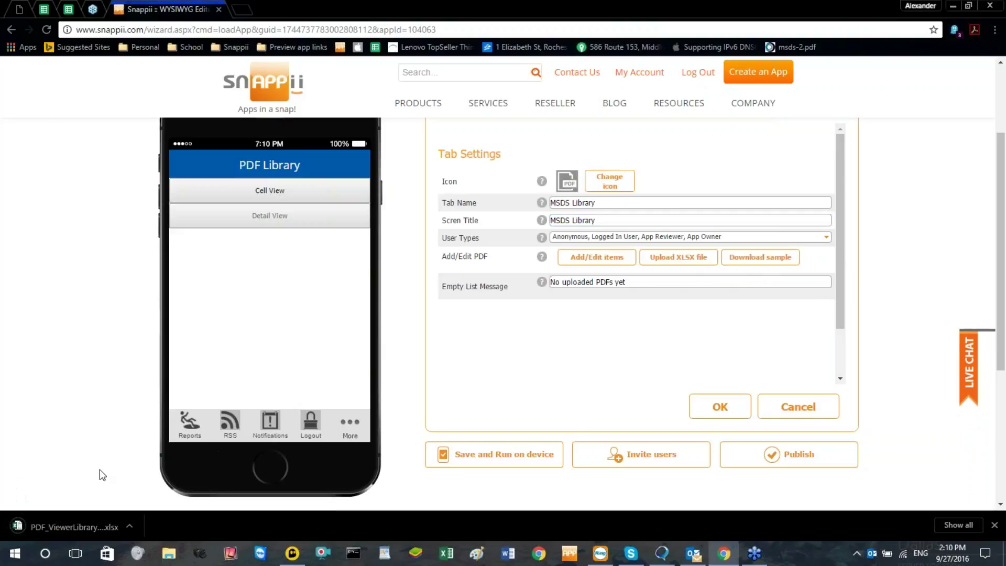
pyautogui.click(86, 529)
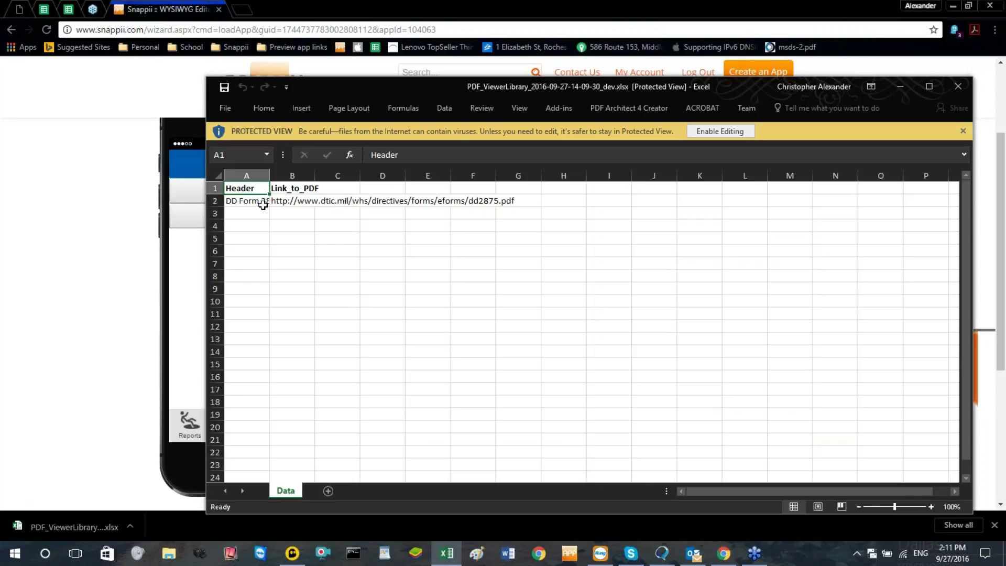
pyautogui.click(296, 190)
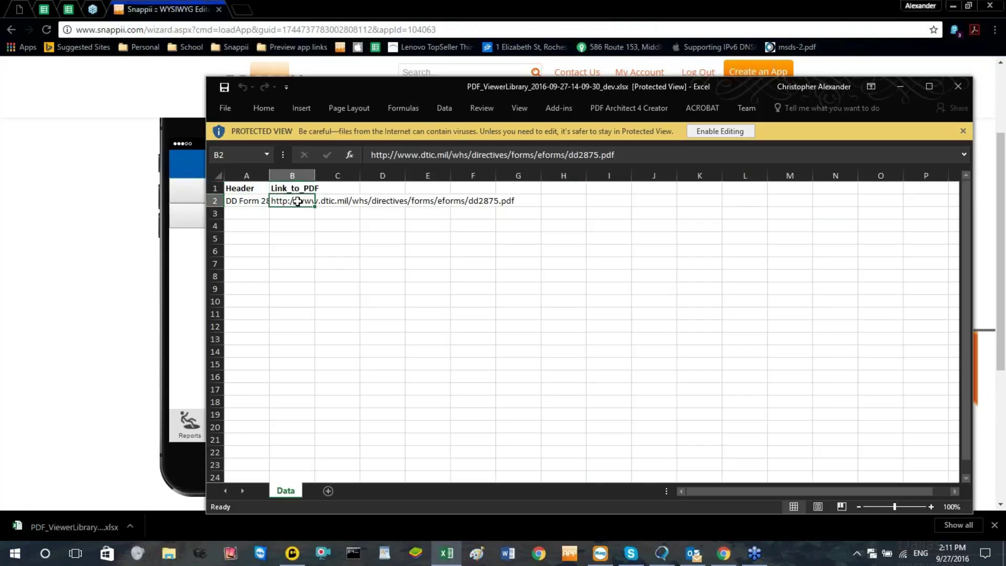
pyautogui.press('Down')
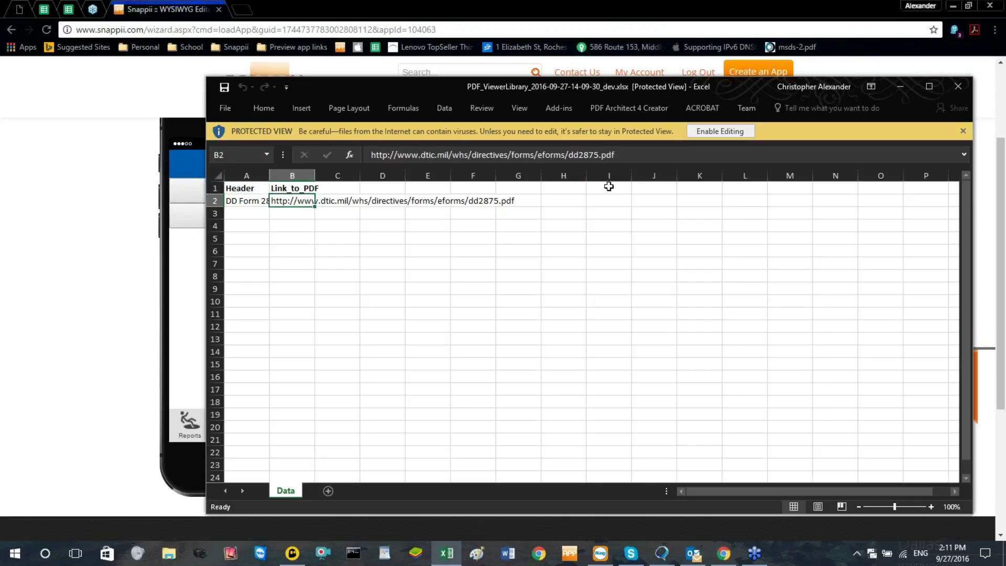
pyautogui.click(944, 86)
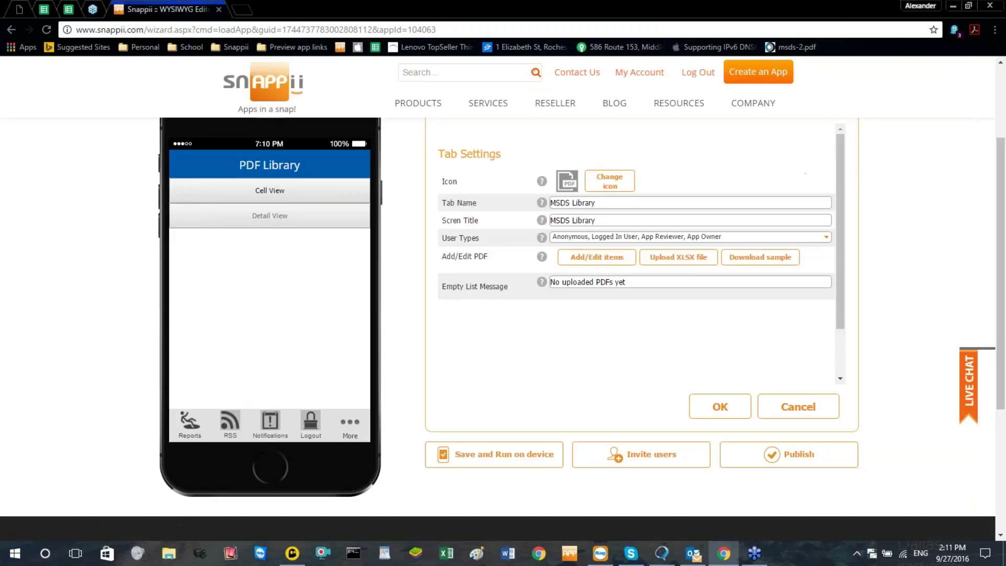
# Upload MSDS Sheets.xlsx as the PDF list and confirm the MSDS Library tab settings
pyautogui.click(689, 257)
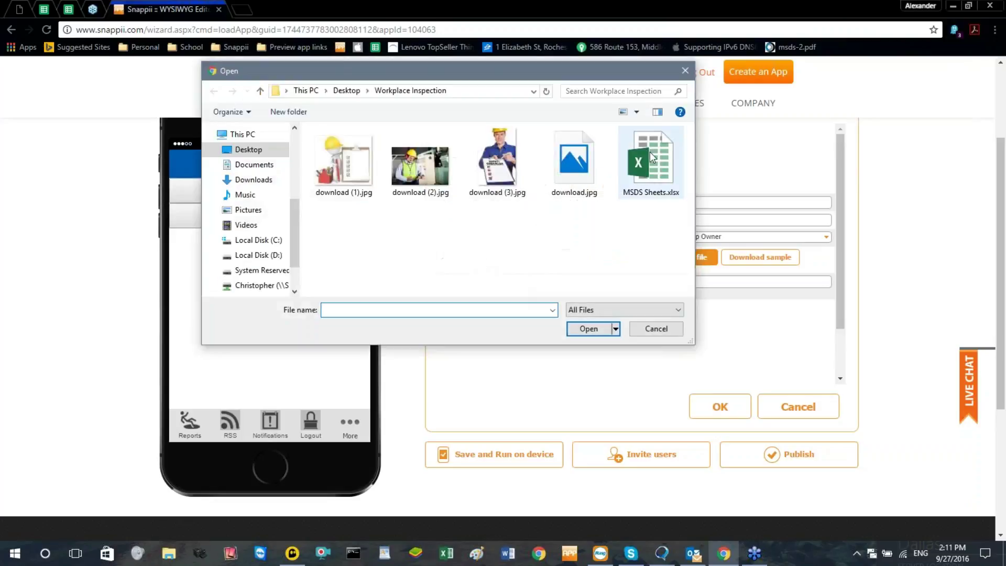
pyautogui.click(637, 165)
pyautogui.doubleClick(638, 166)
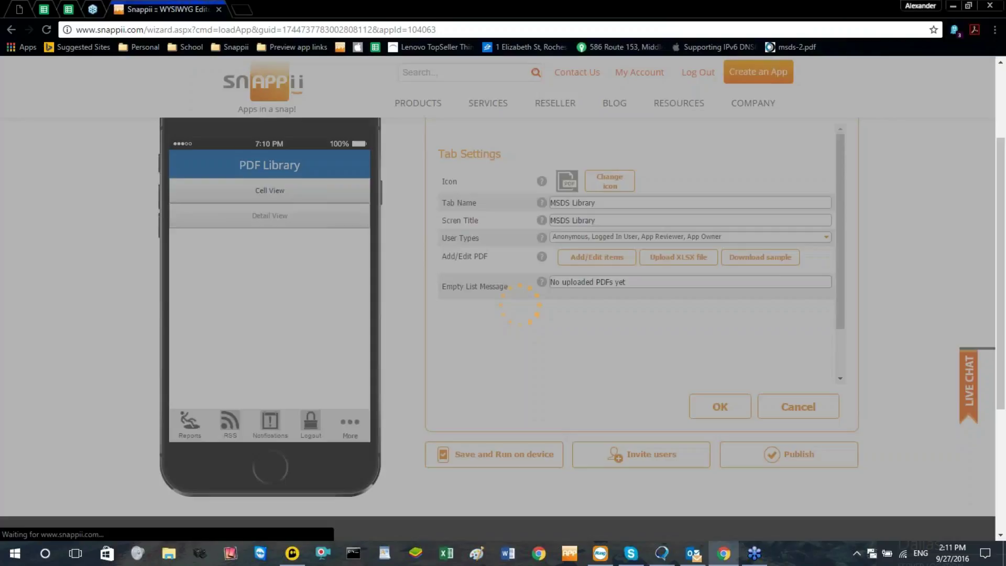
pyautogui.click(601, 329)
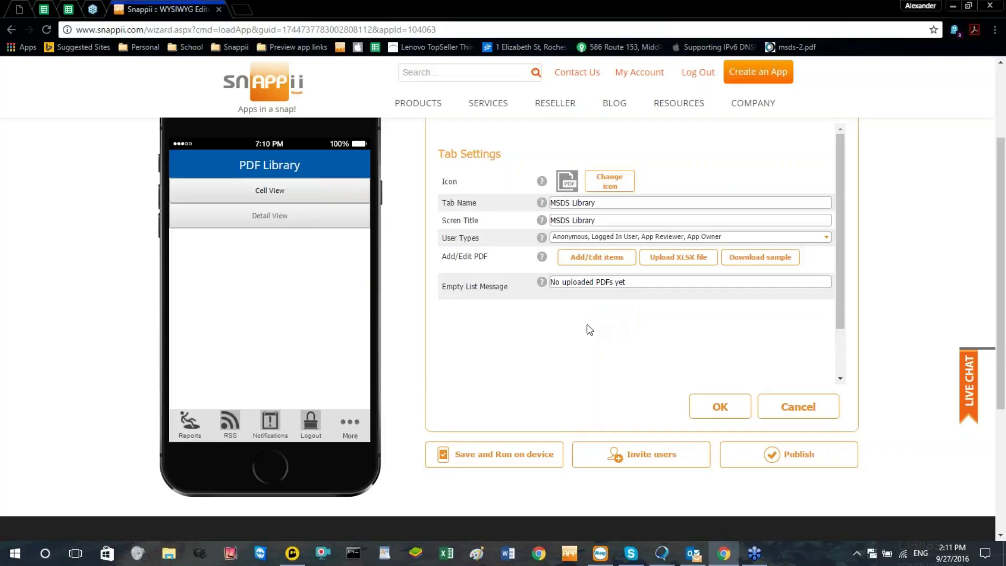
pyautogui.click(717, 411)
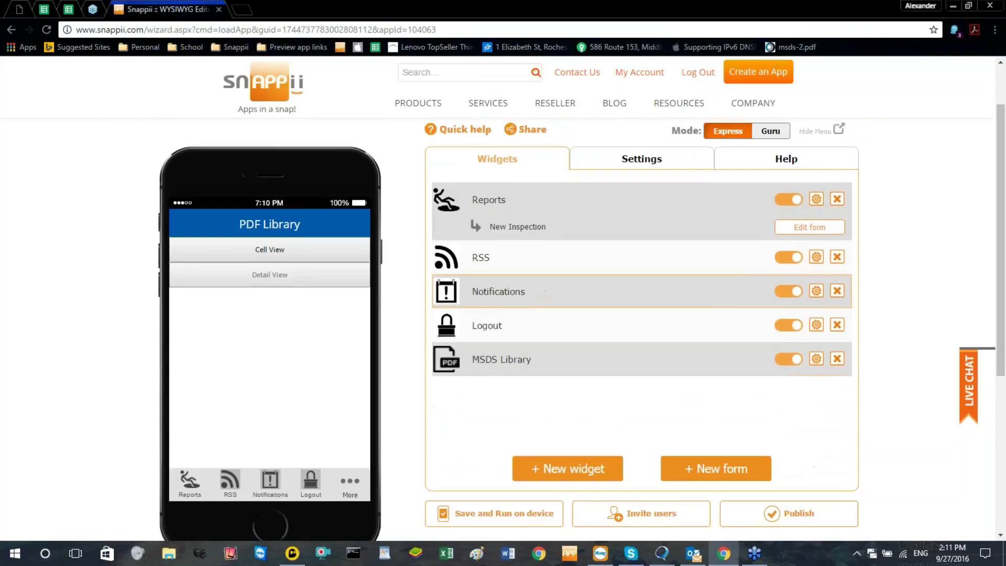
# Save the Workplace Safety Inspection app and run it on a device
pyautogui.scroll(-5, 472, 367)
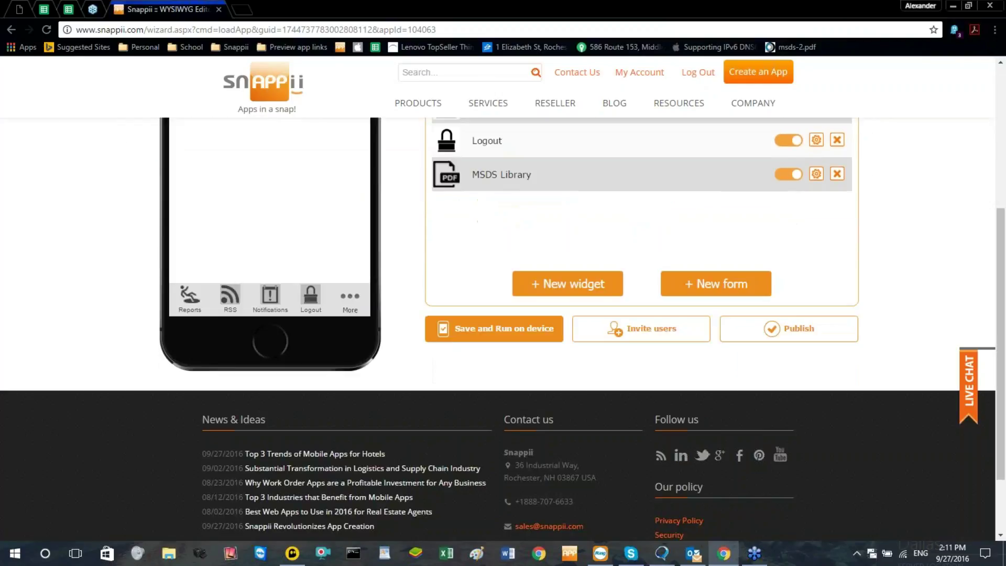
pyautogui.click(499, 331)
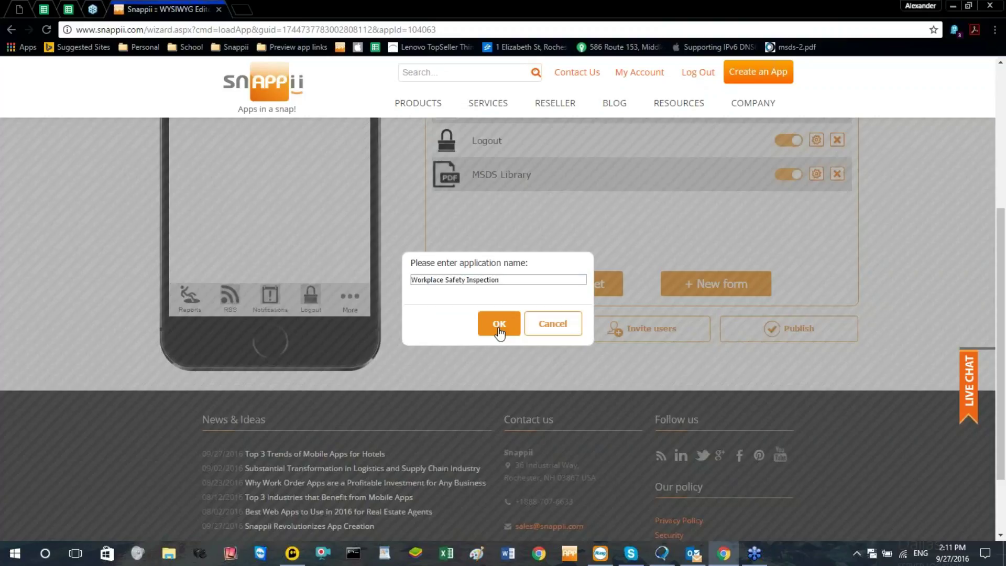
pyautogui.click(499, 325)
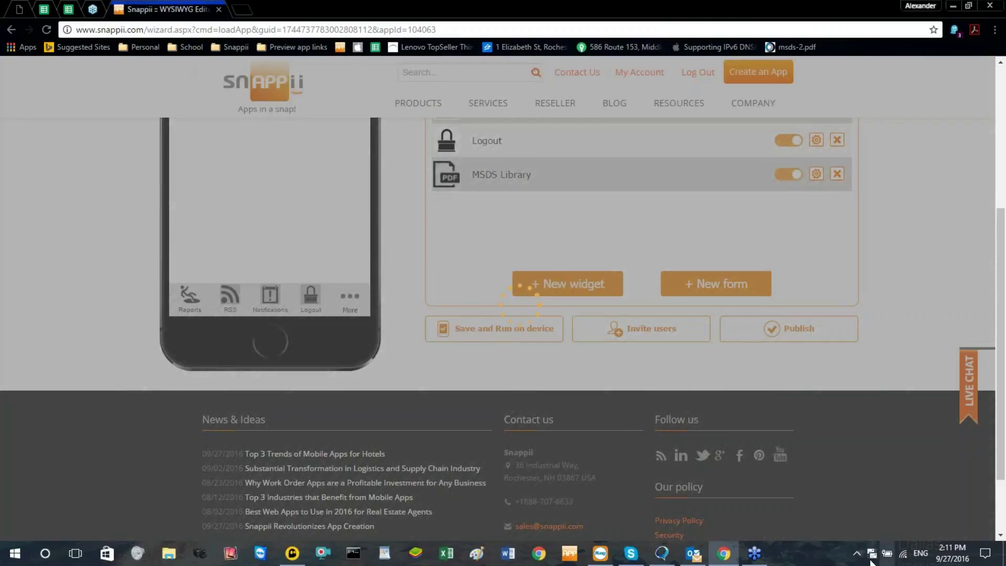
# Dismiss the app-saved notice and bring up the device mirroring panel from the system tray
pyautogui.click(857, 552)
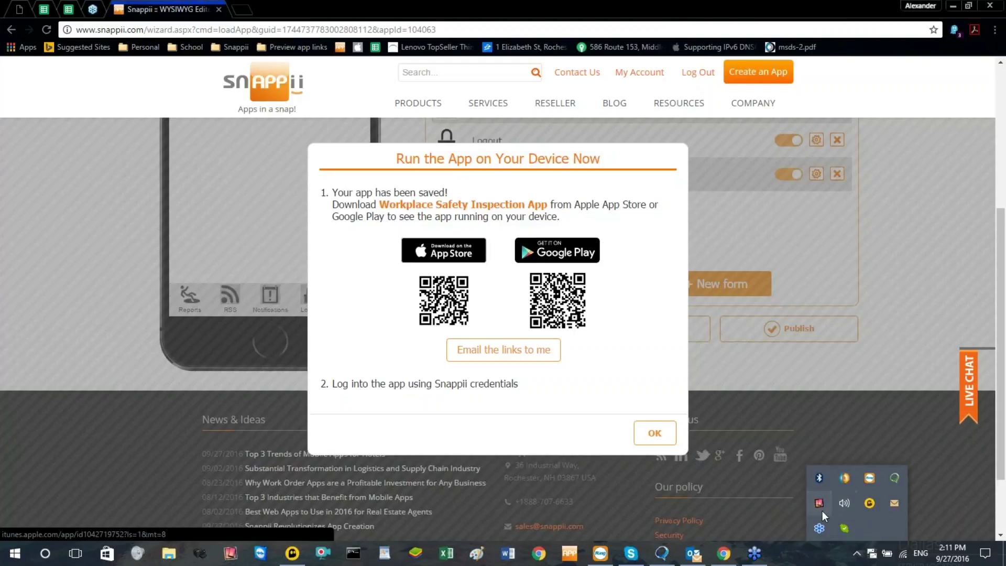
pyautogui.click(819, 503)
pyautogui.press('Return')
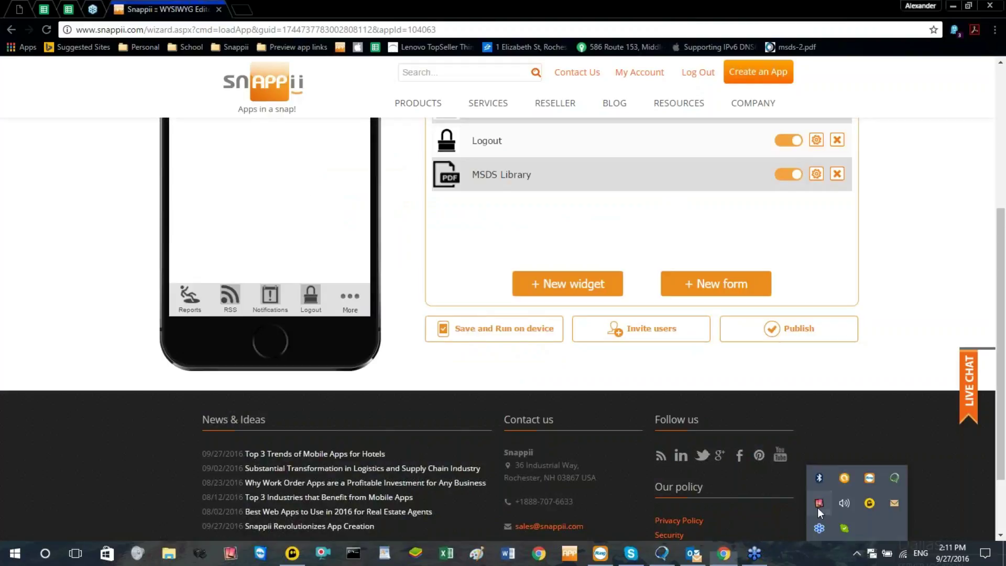
pyautogui.click(818, 504)
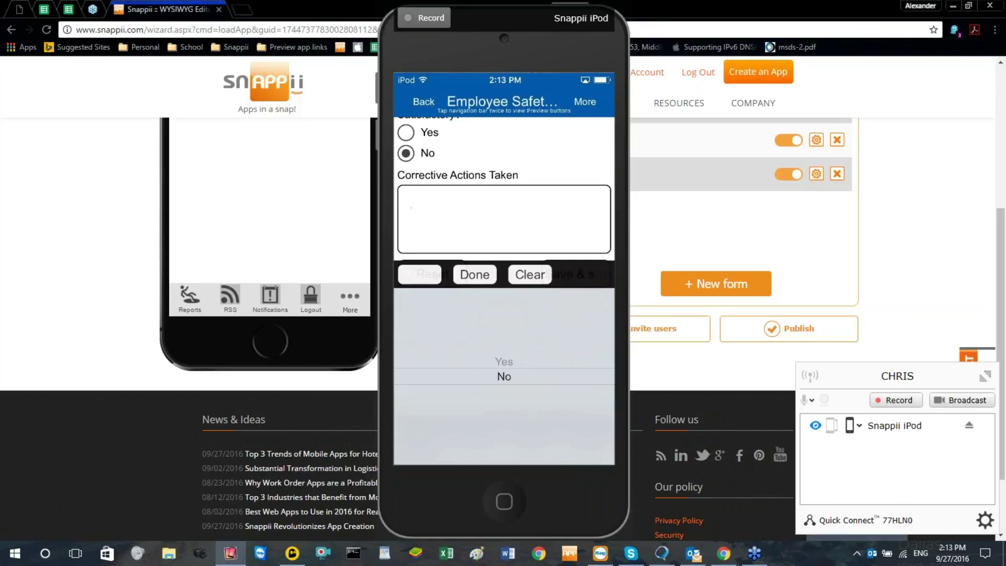
# Enter the corrective actions 'Employee sent home. Must return with proper shoes. Written warning.' and start a new inspection
pyautogui.click(504, 219)
pyautogui.write('E')
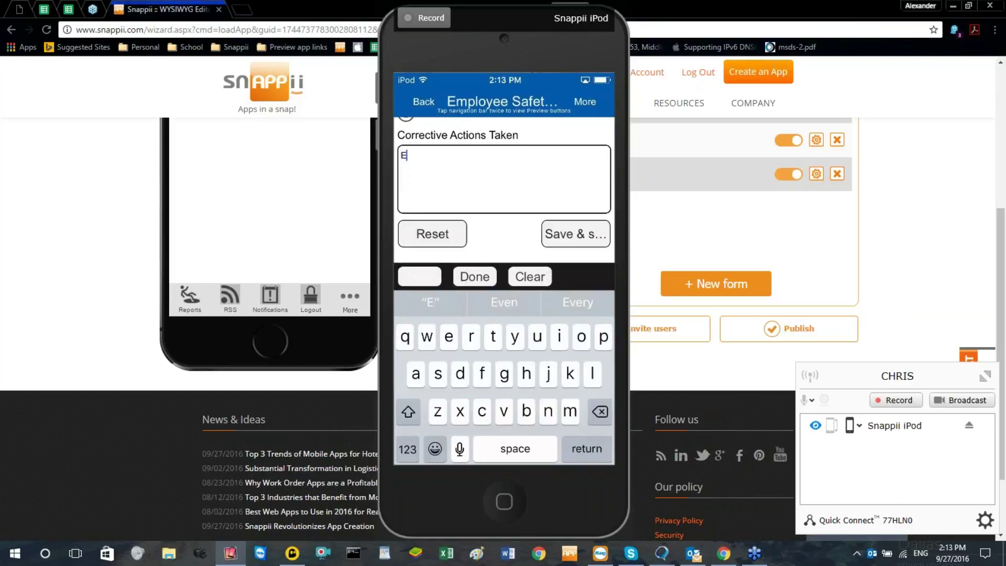
pyautogui.write('mplo')
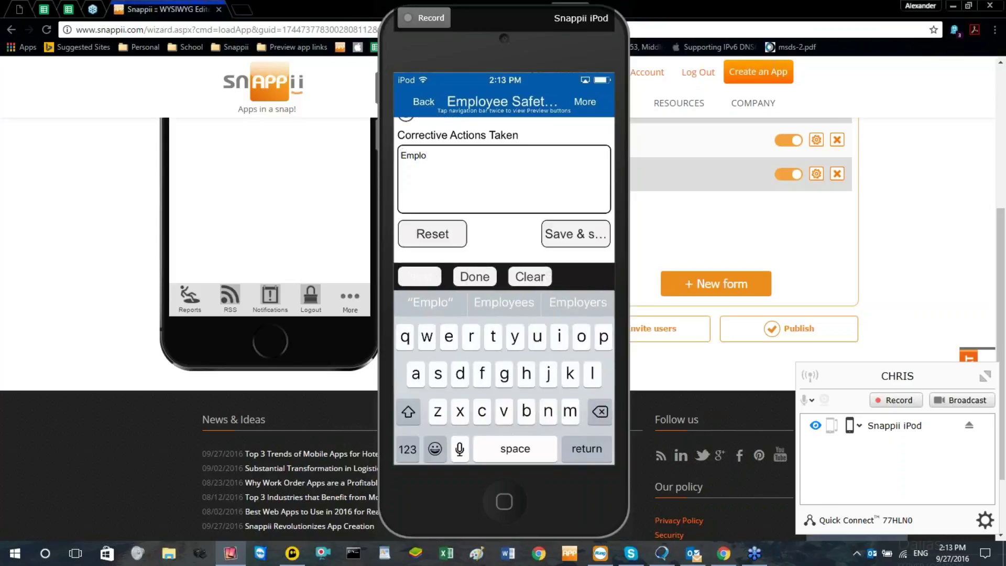
pyautogui.write('yee s')
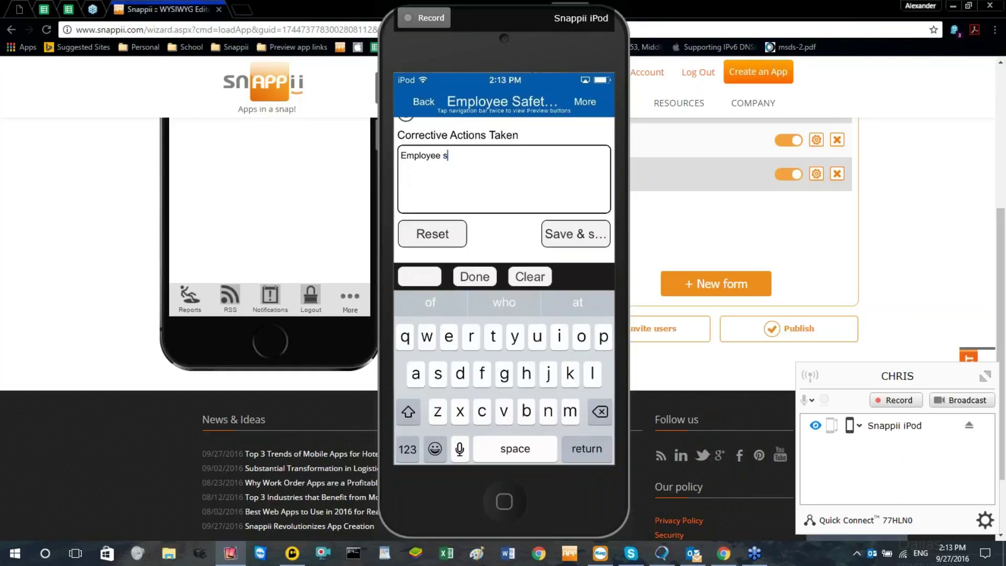
pyautogui.write('ent h')
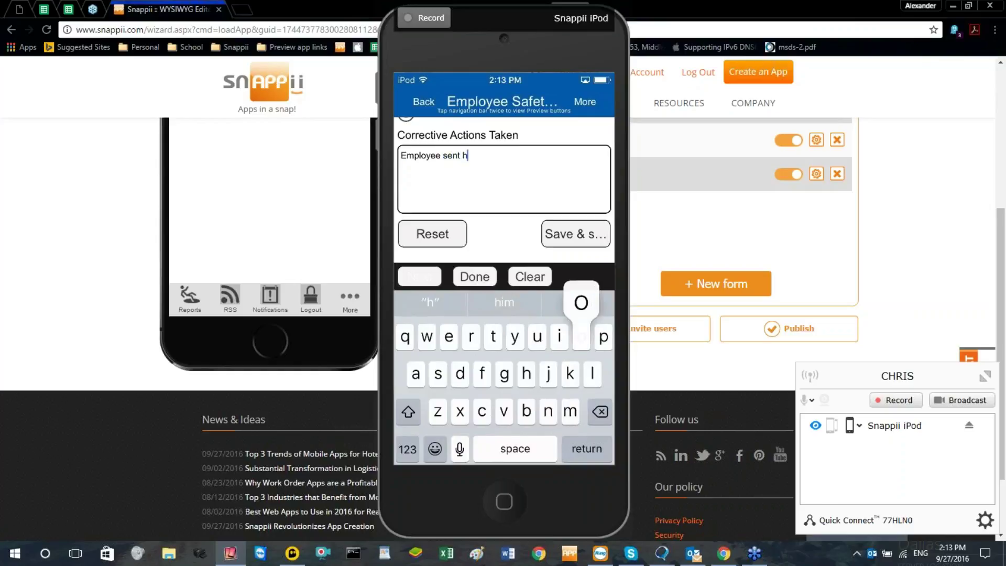
pyautogui.write('ome')
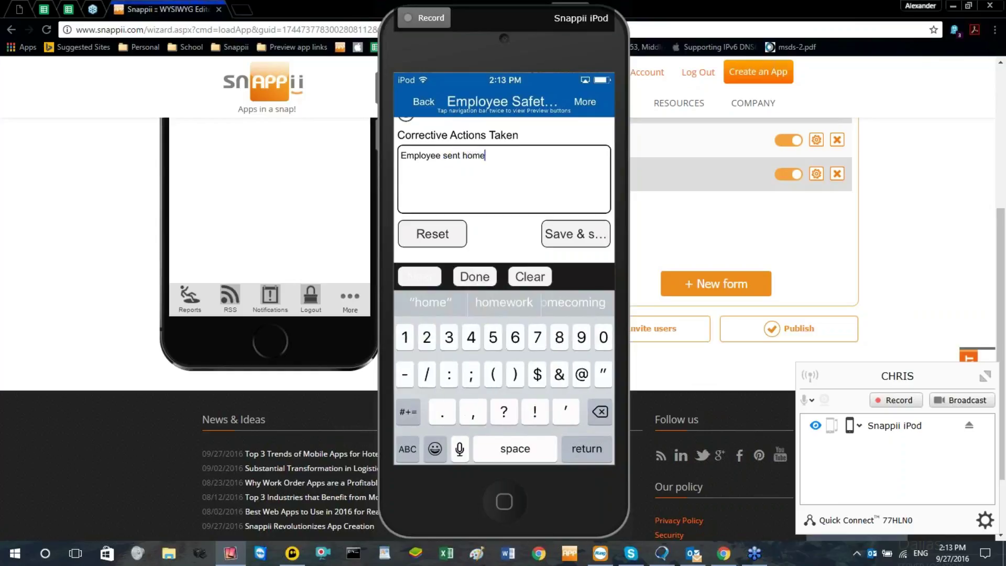
pyautogui.write('. ')
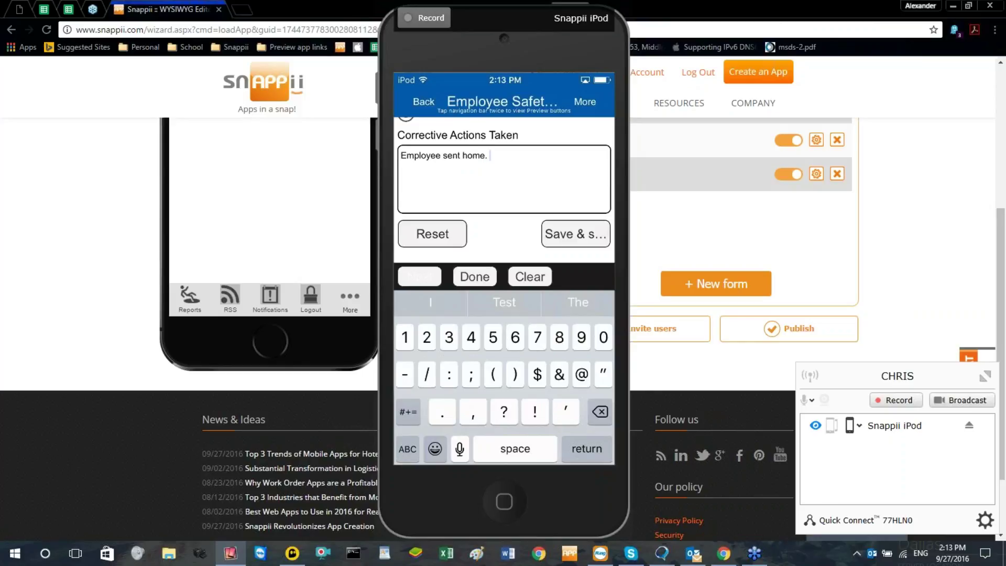
pyautogui.write('Mu')
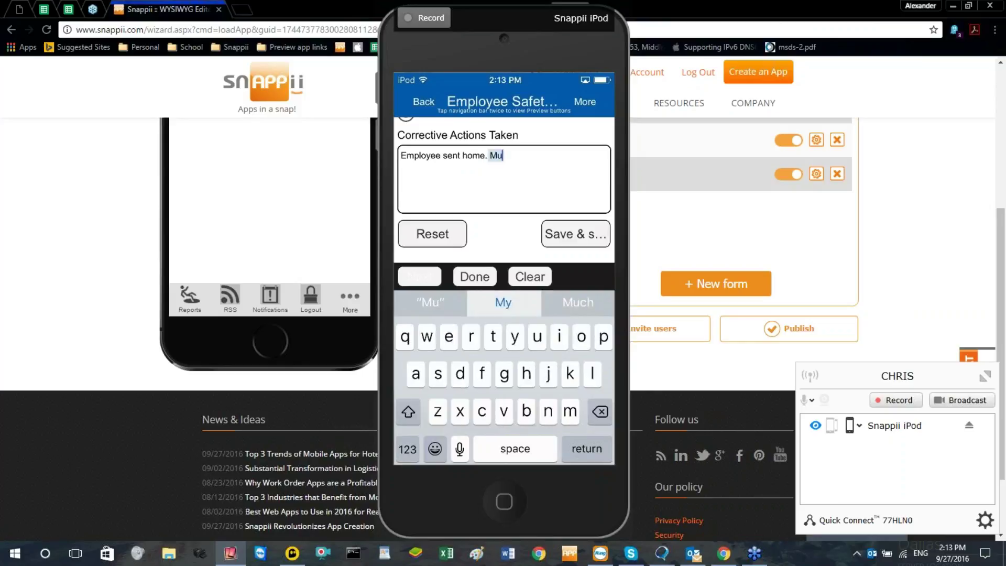
pyautogui.write('st ')
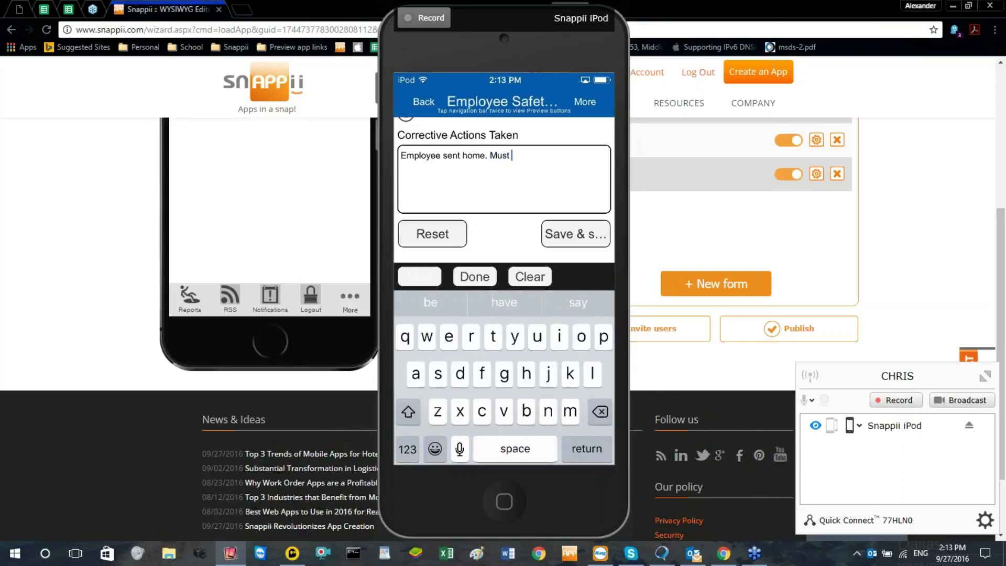
pyautogui.write('retur')
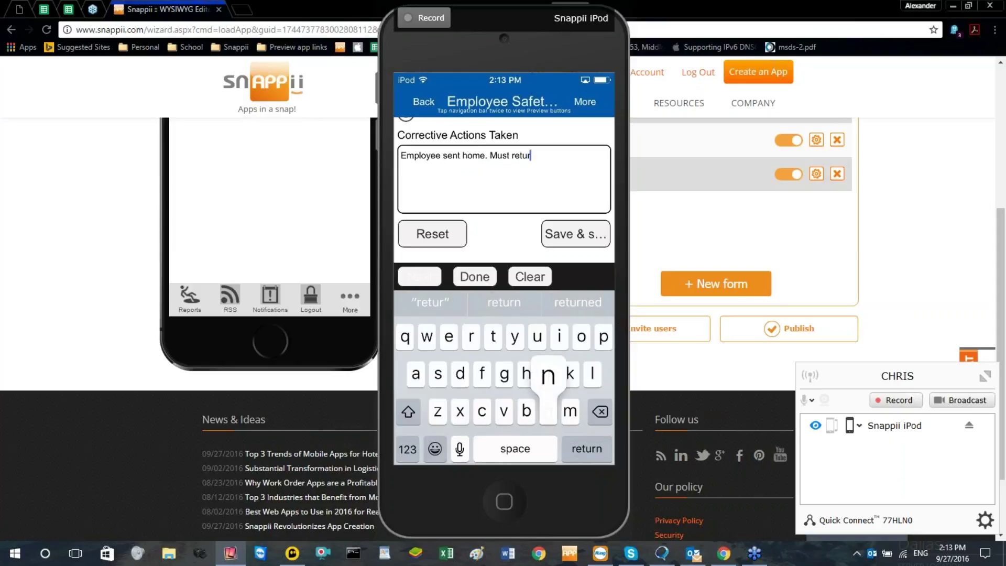
pyautogui.write('n with ')
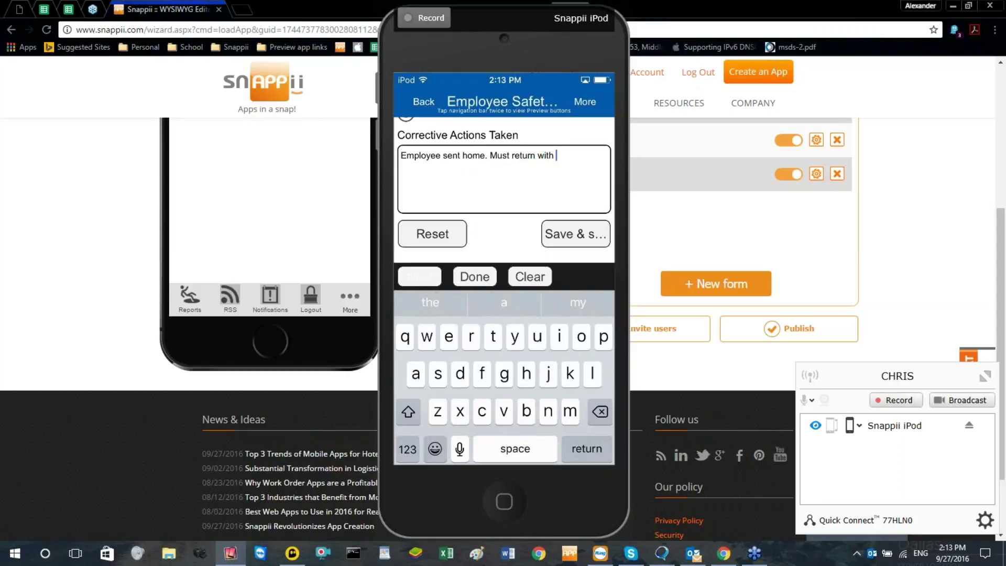
pyautogui.write('proper')
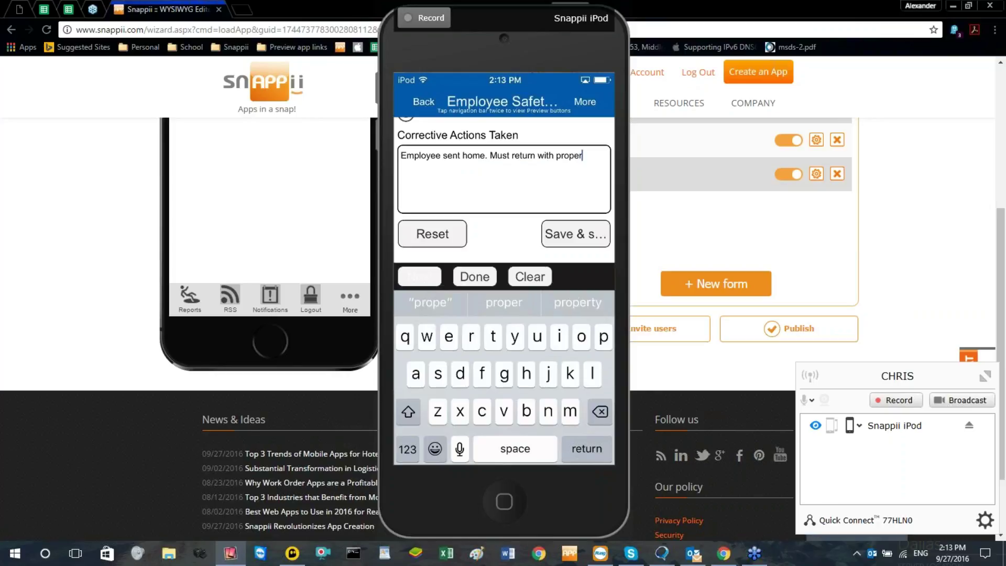
pyautogui.write(' sh')
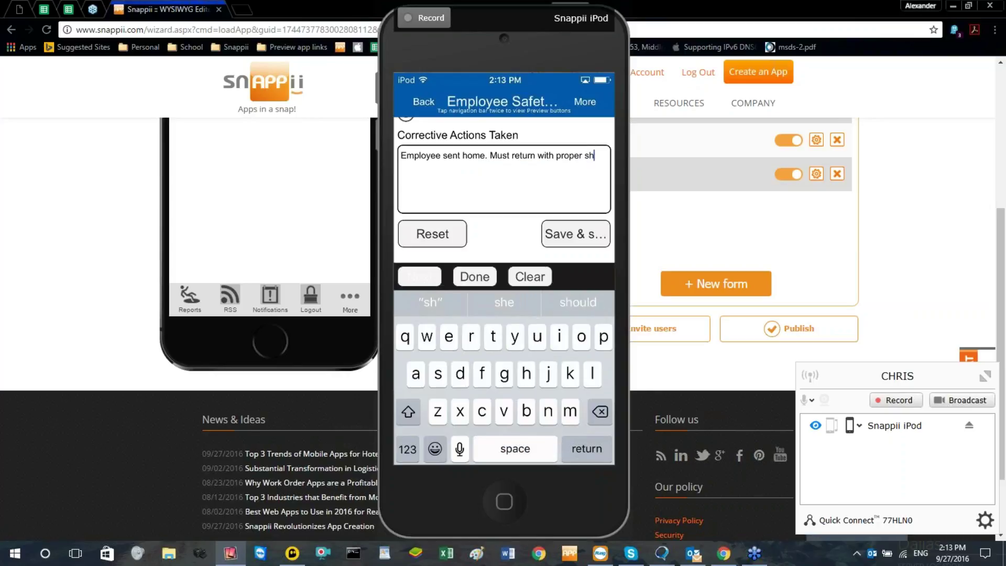
pyautogui.write('oes')
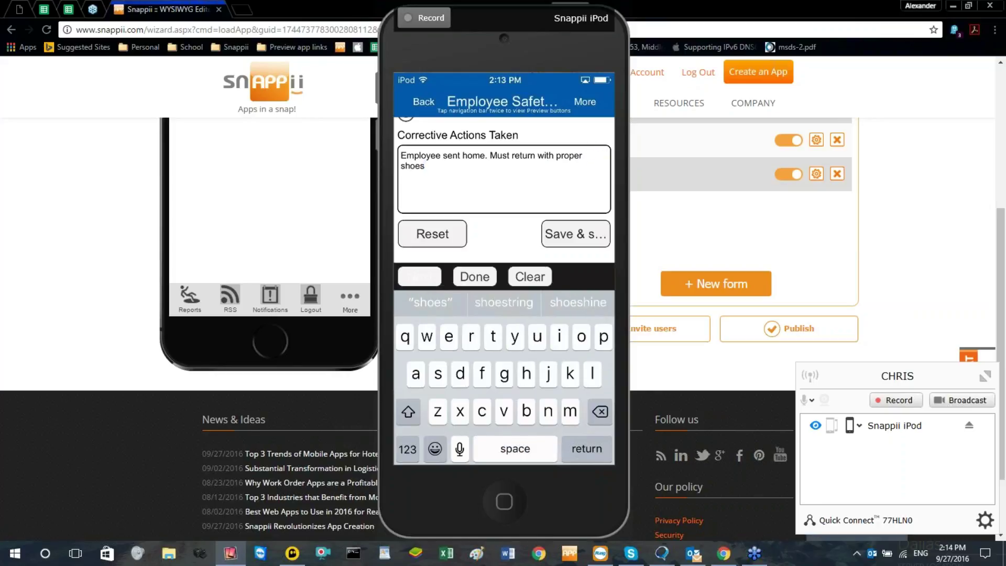
pyautogui.write('. ')
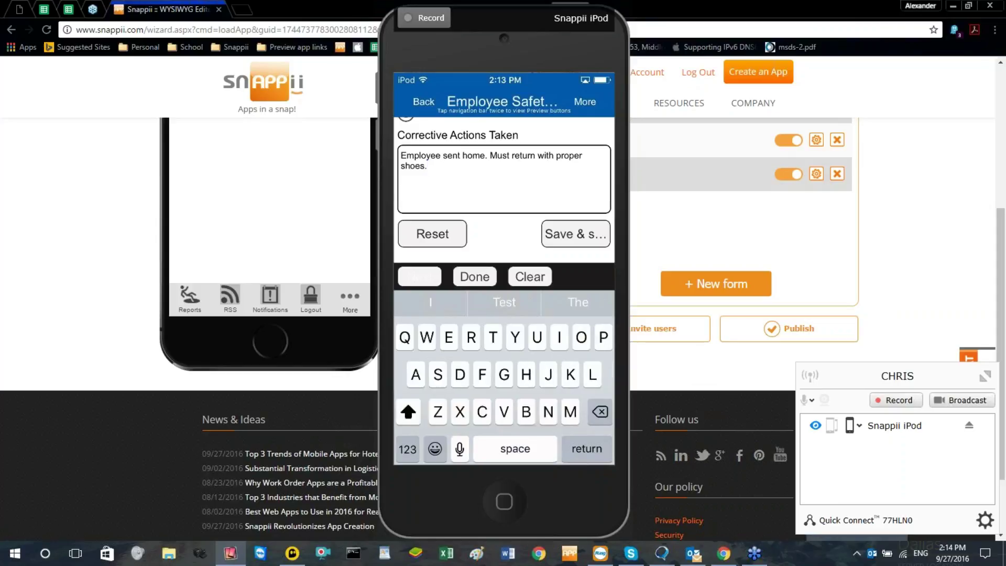
pyautogui.write('Writte')
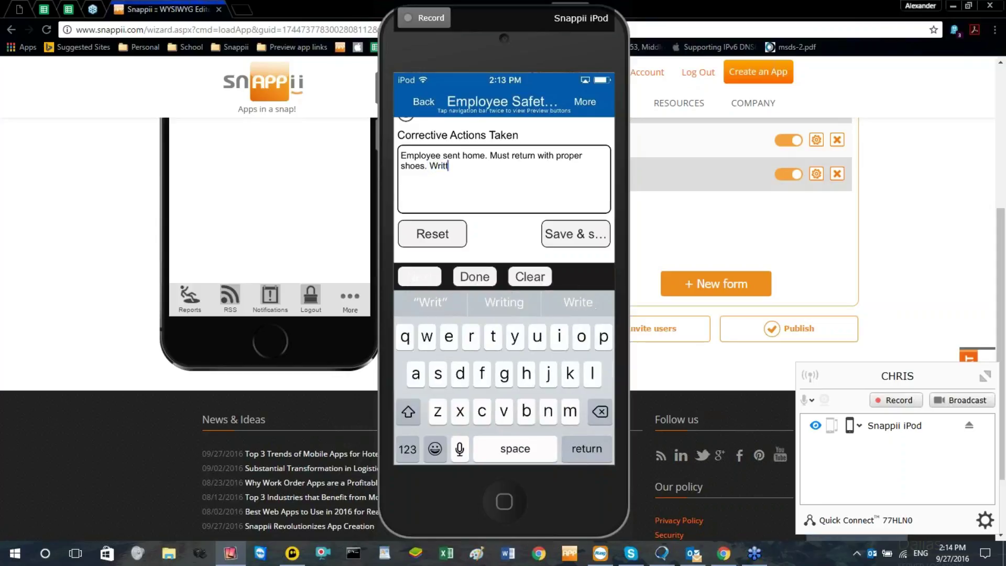
pyautogui.write('n wa')
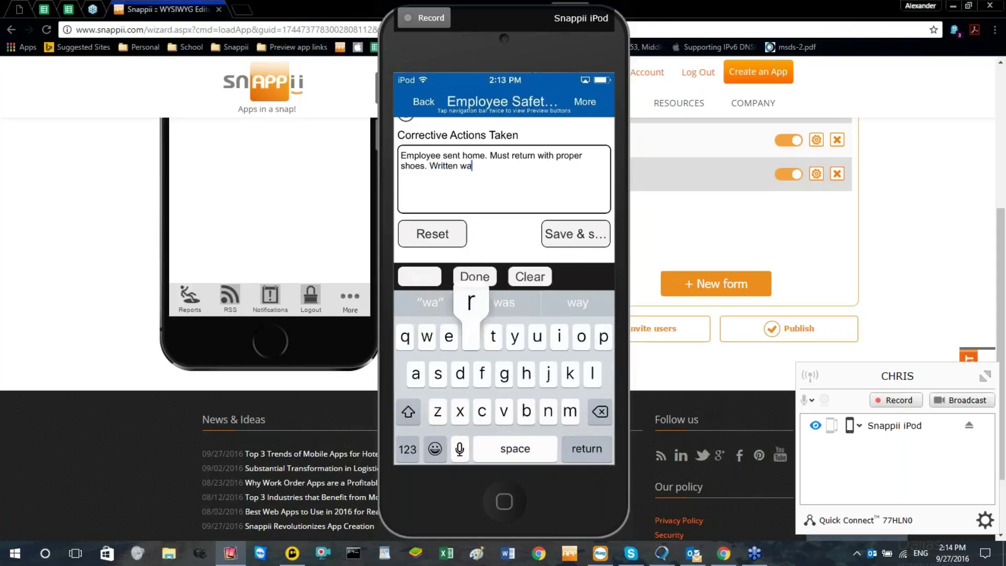
pyautogui.write('rning')
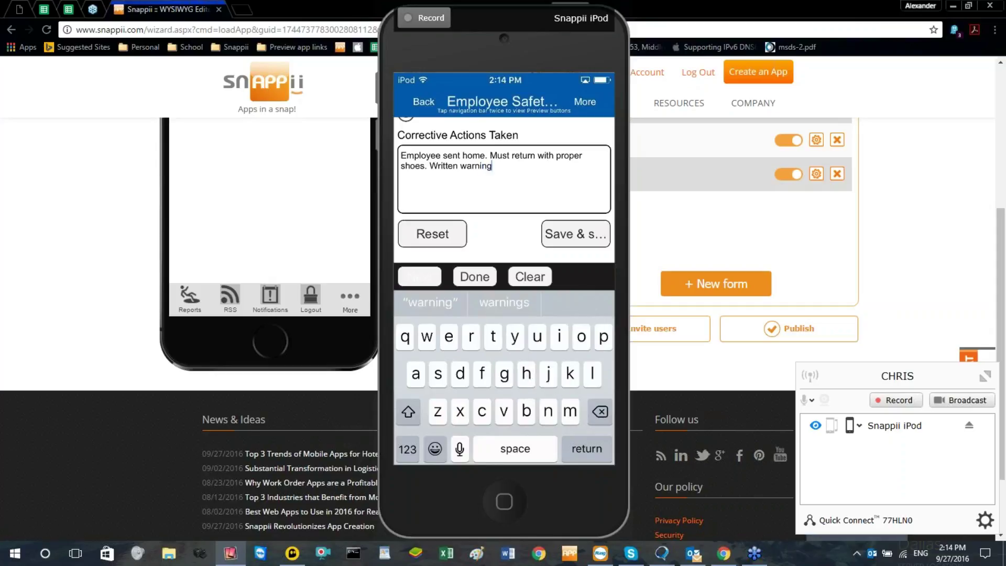
pyautogui.write('.')
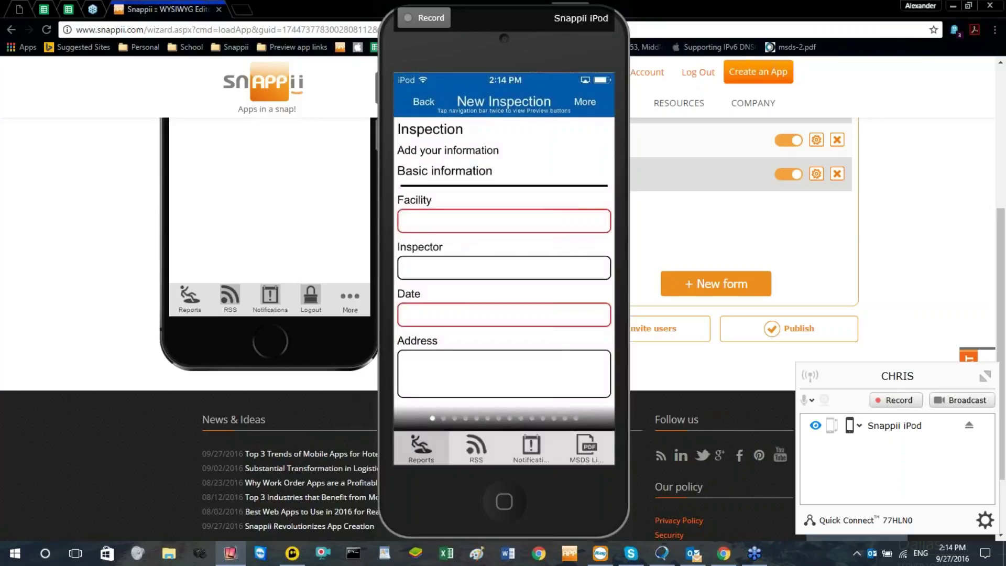
pyautogui.click(503, 220)
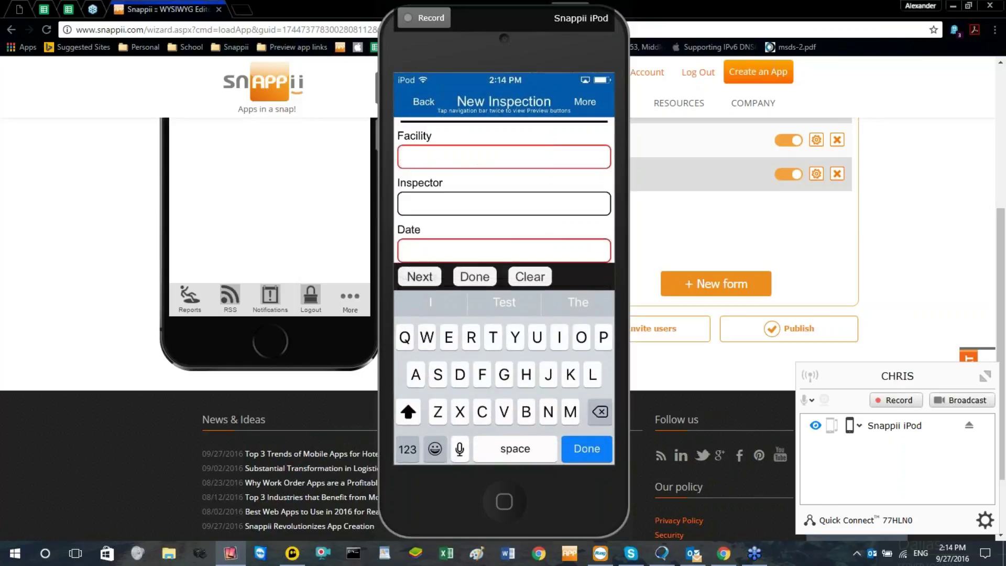
# Set the new inspection's Facility to 1 and advance past the Date field
pyautogui.write('1')
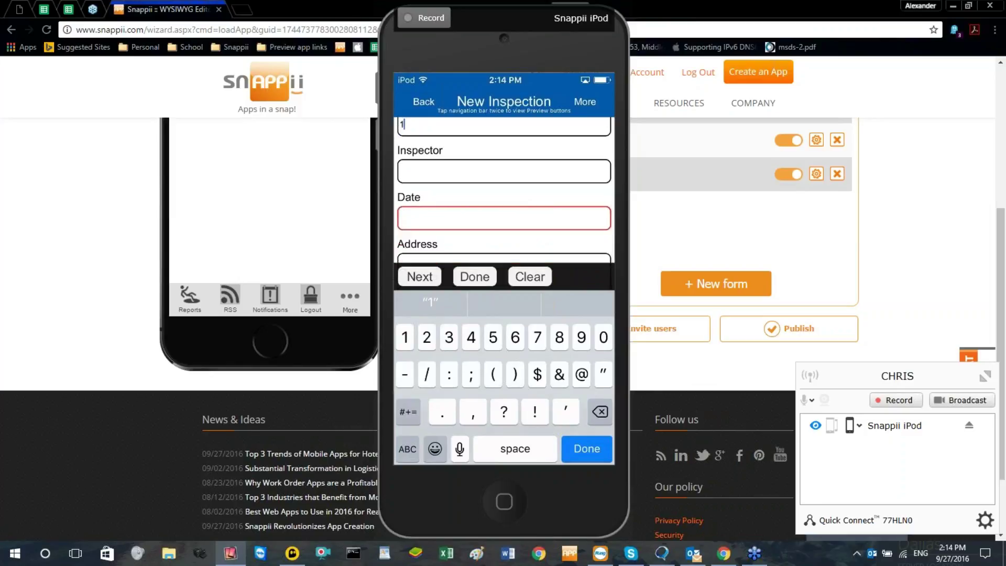
pyautogui.click(504, 218)
pyautogui.click(504, 215)
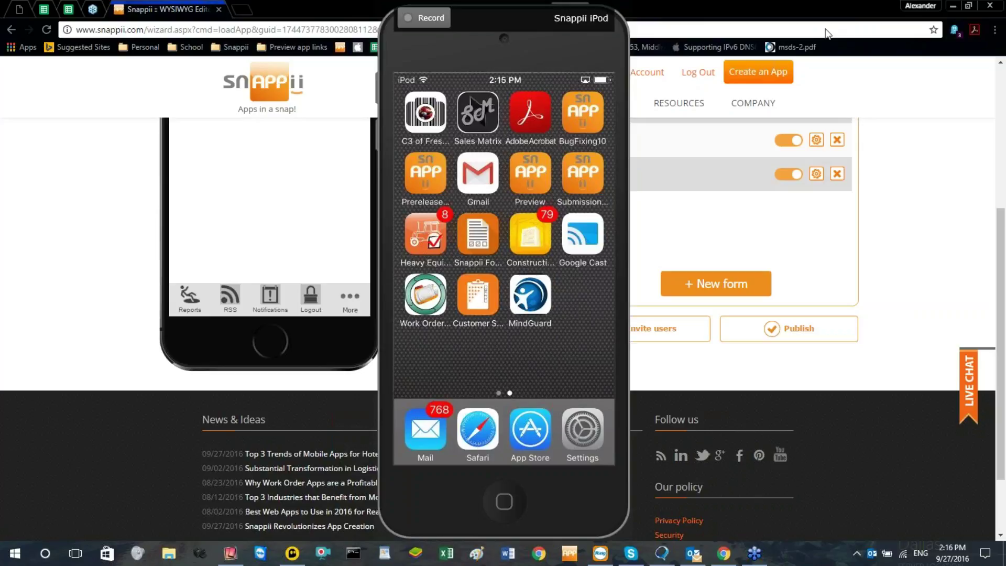
# Go to Webinars under RESOURCES and scroll through the recorded webinar list
pyautogui.click(679, 103)
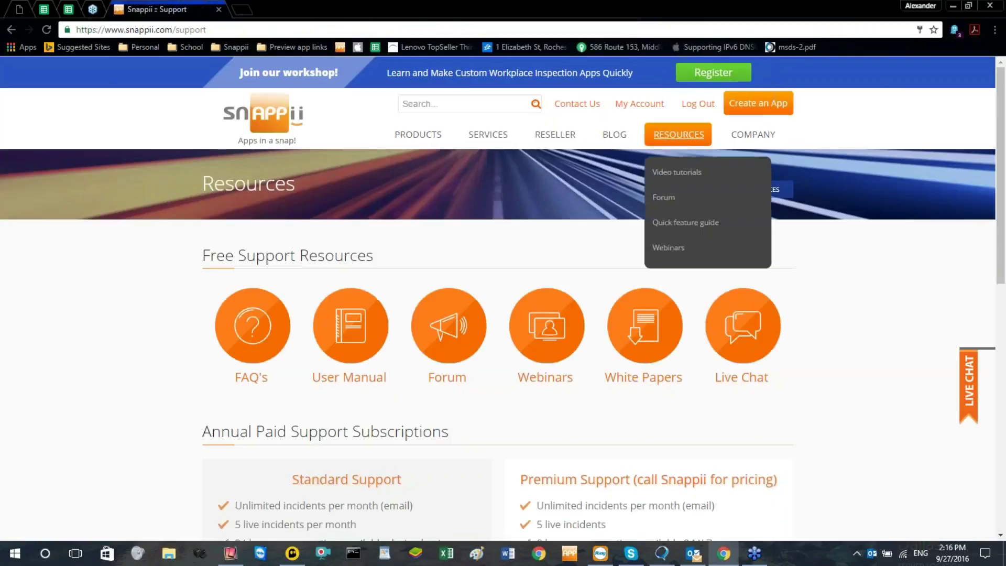
pyautogui.click(670, 251)
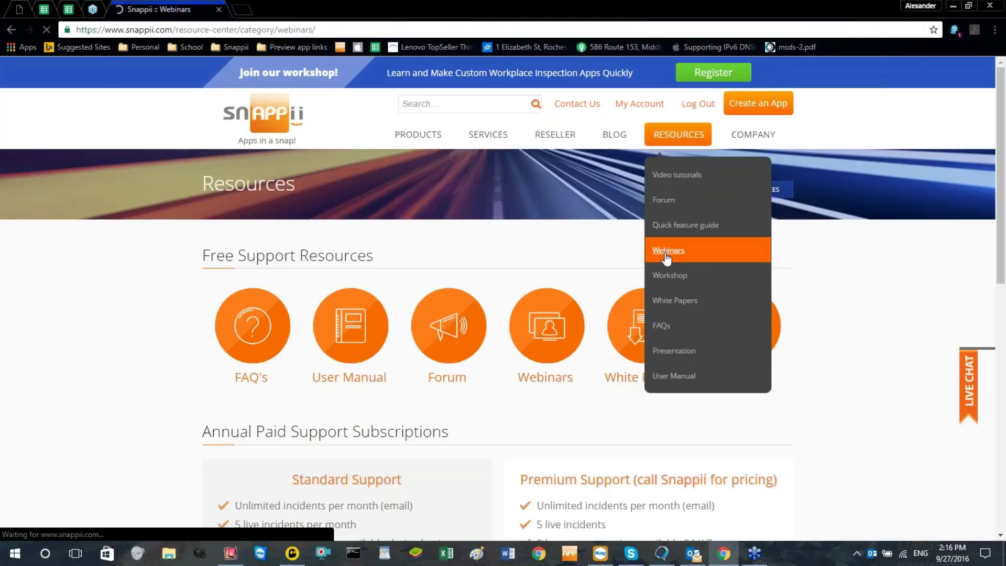
pyautogui.scroll(-4, 556, 273)
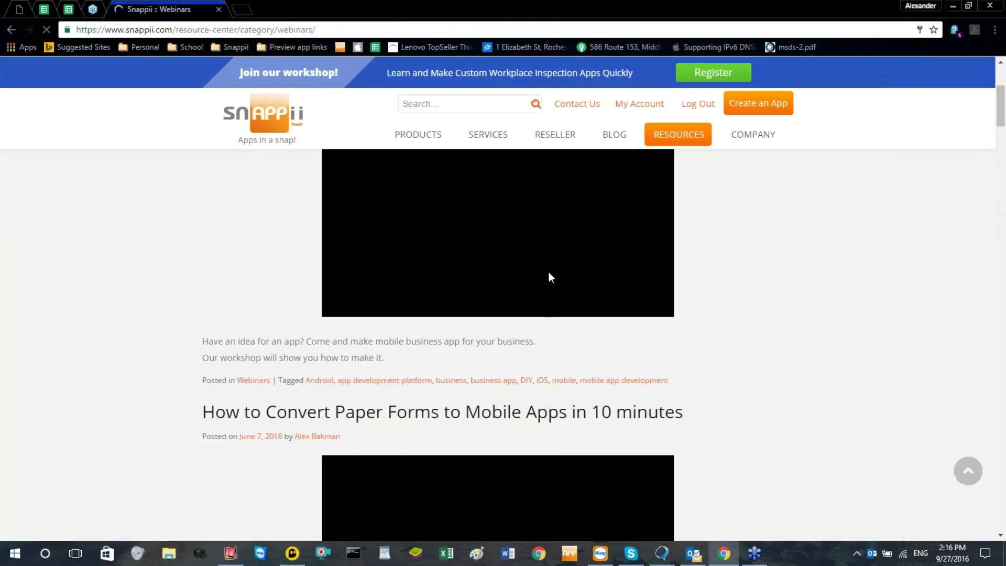
pyautogui.scroll(-12, 549, 273)
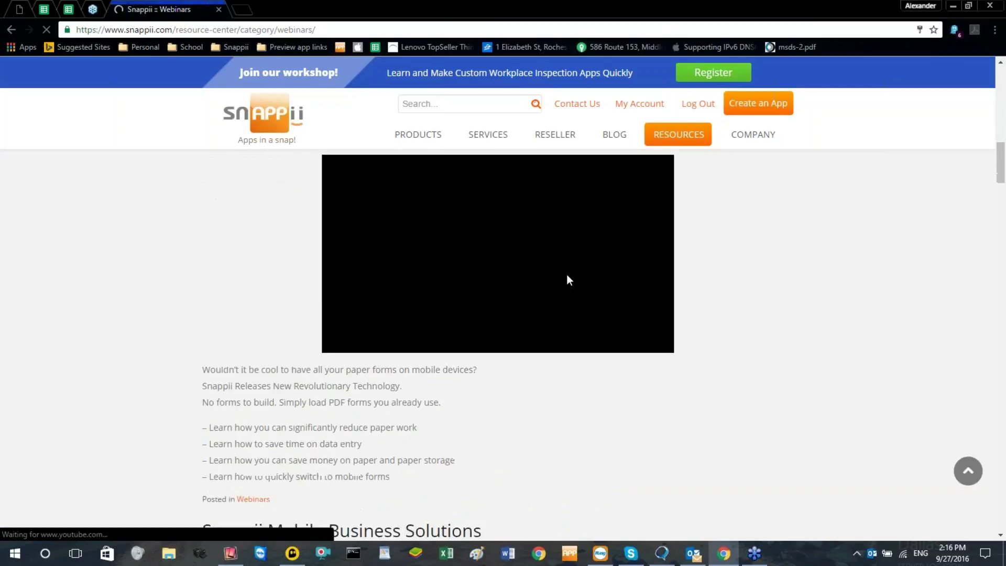
pyautogui.scroll(-13, 567, 275)
pyautogui.scroll(13, 563, 276)
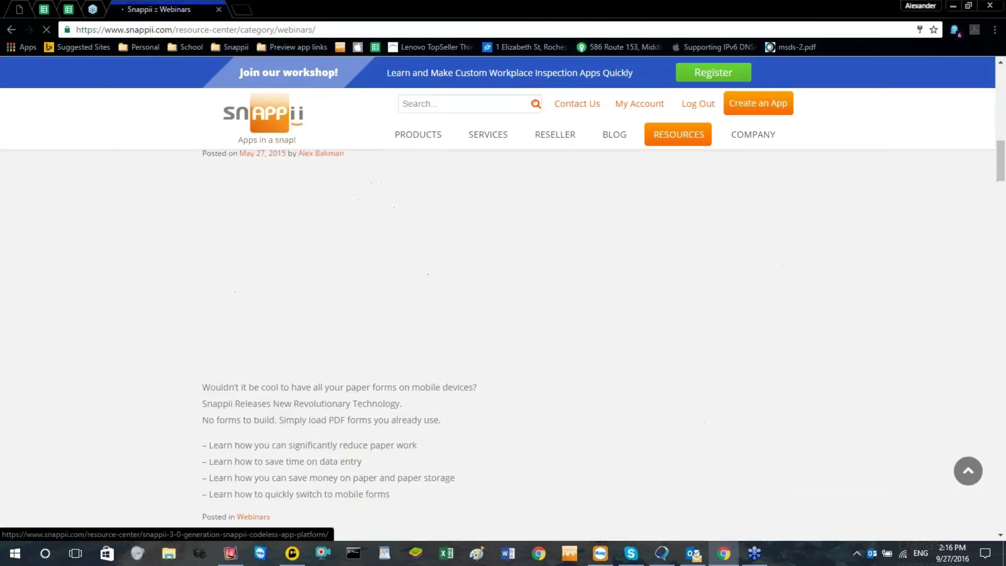
pyautogui.scroll(15, 608, 188)
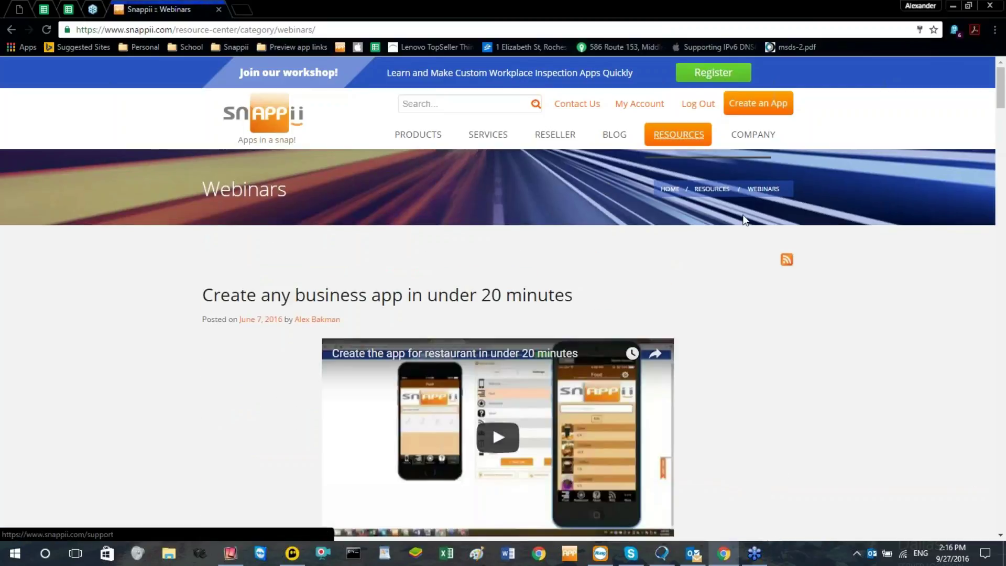